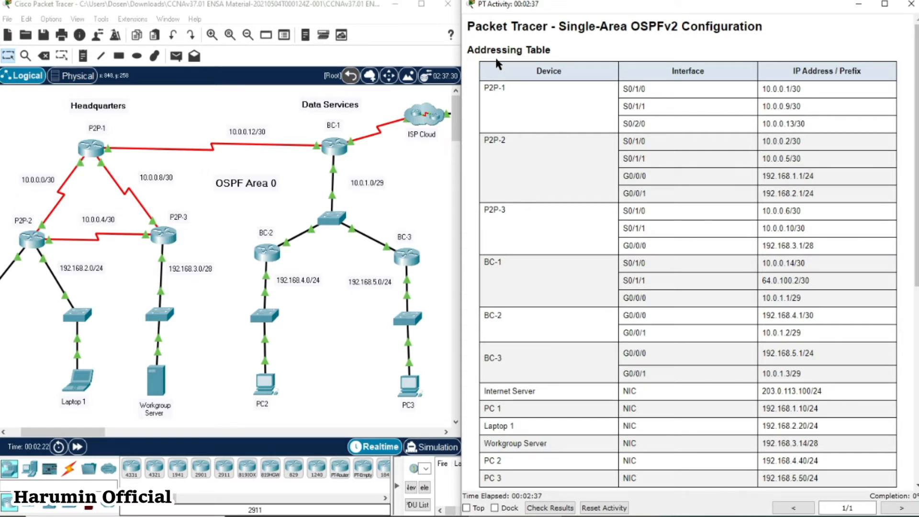
Step: Read the addressing table and the objectives in the Single-Area OSPFv2 activity instructions
drag(472, 50, 523, 63)
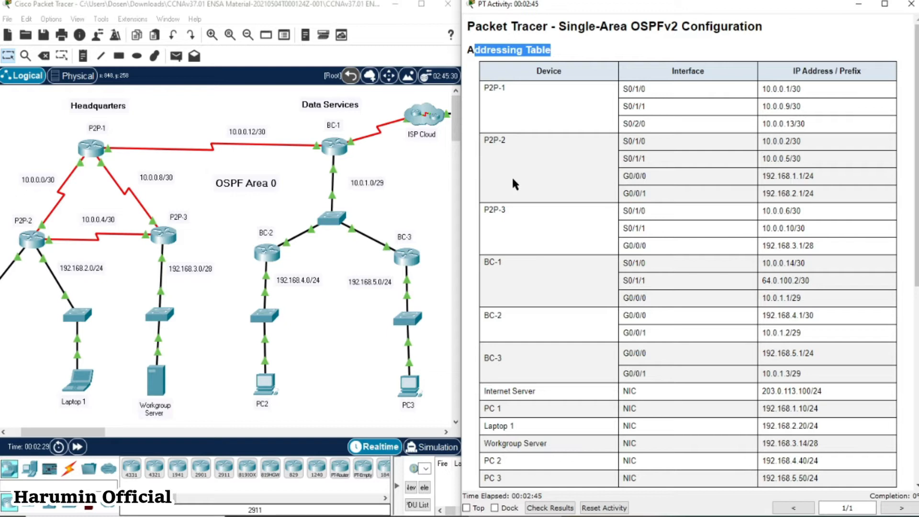
scroll(528, 223, down, 1)
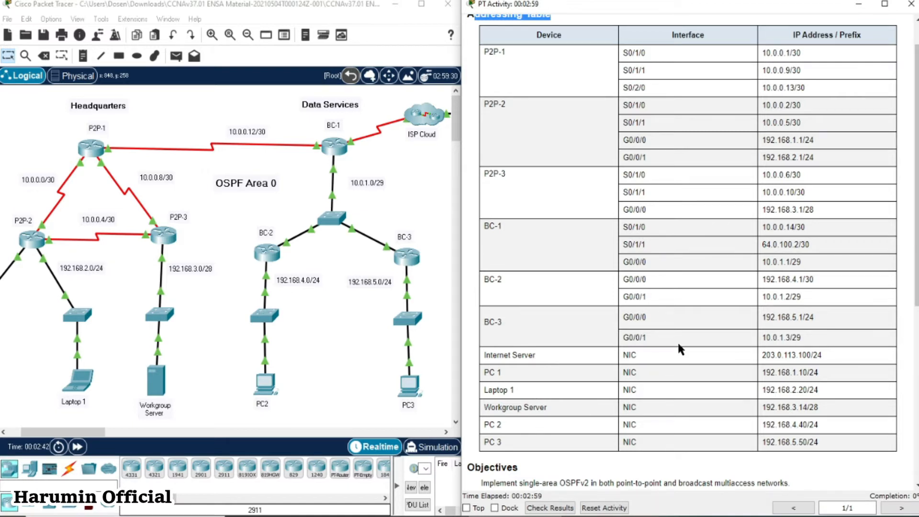
scroll(680, 348, up, 1)
scroll(680, 348, down, 1)
scroll(679, 340, down, 3)
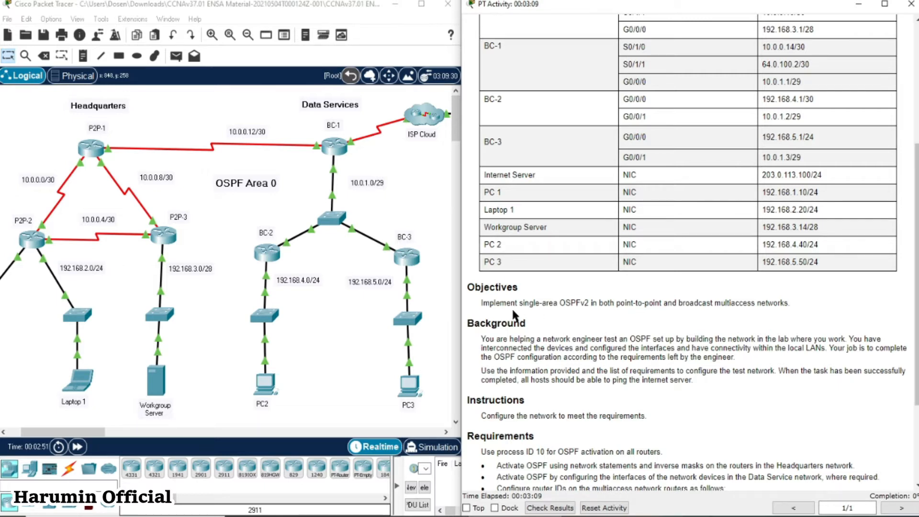
drag(483, 303, 760, 305)
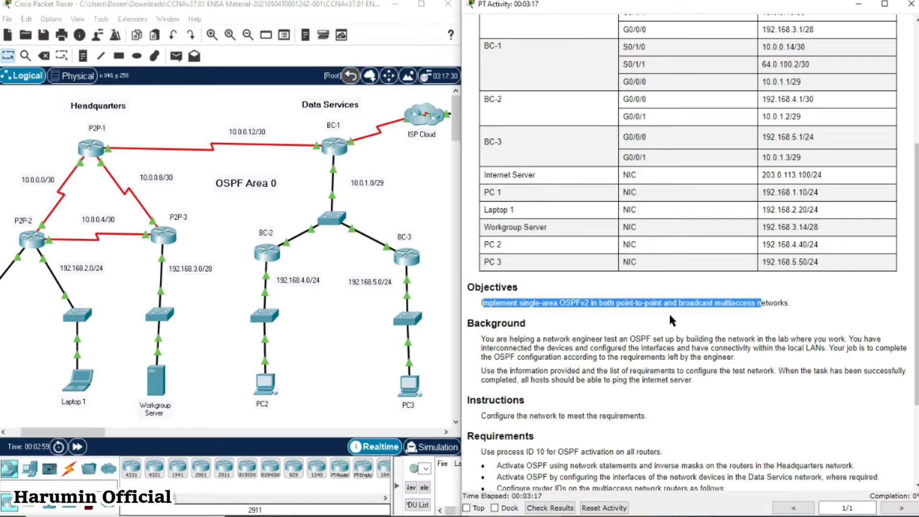
double_click(788, 306)
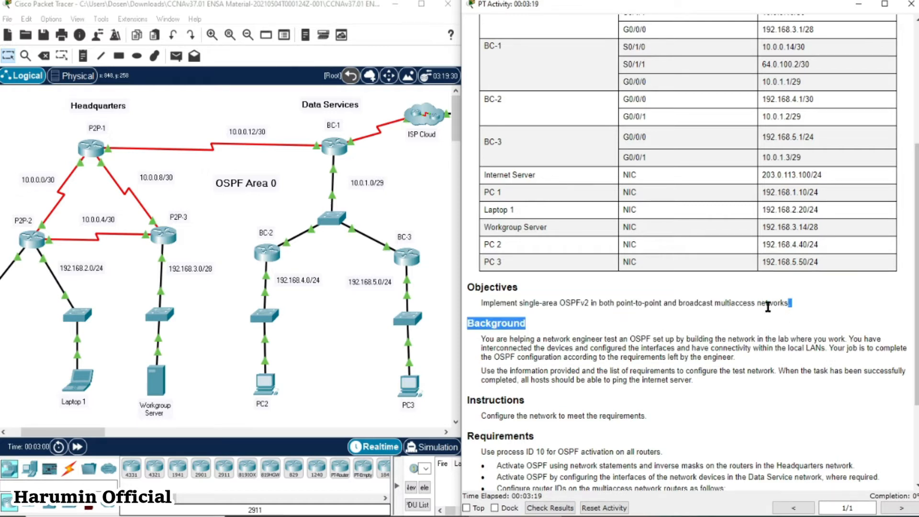
scroll(598, 336, down, 1)
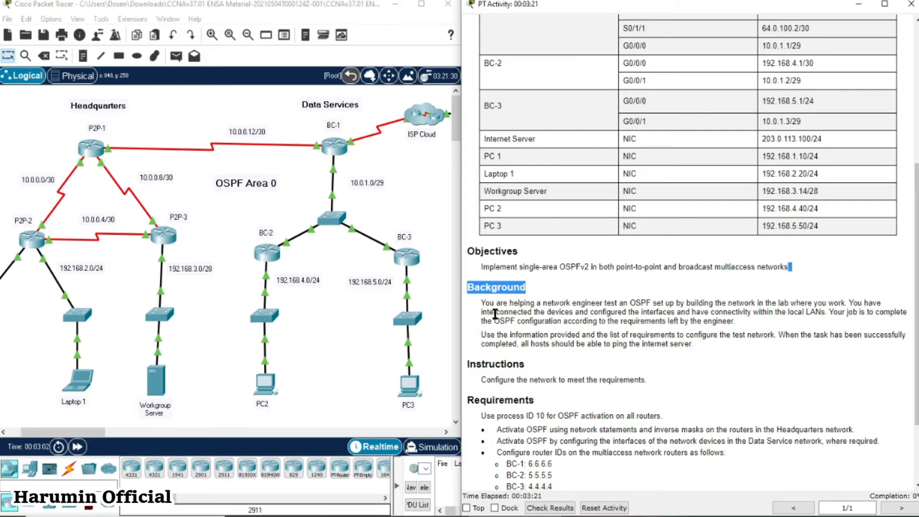
Step: Read the Background section about the existing setup, the OSPF task and the required connectivity to the internet server
drag(485, 307, 711, 344)
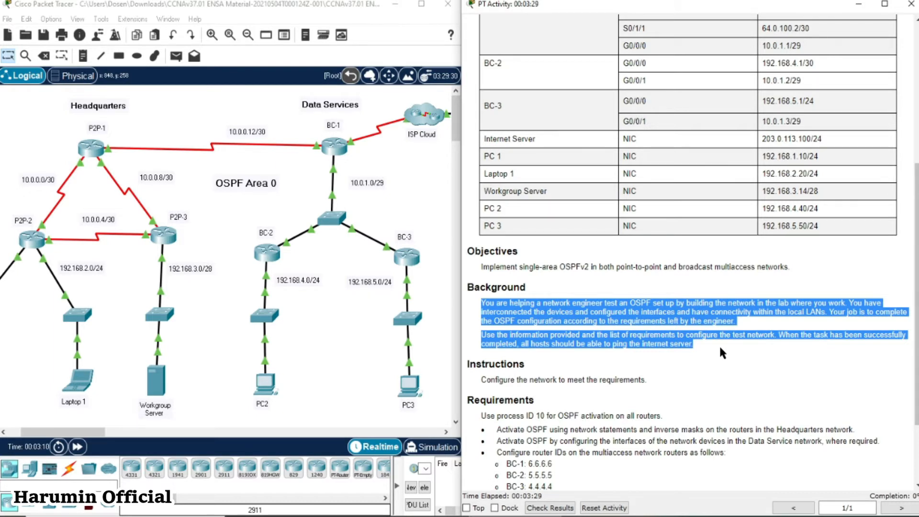
click(682, 315)
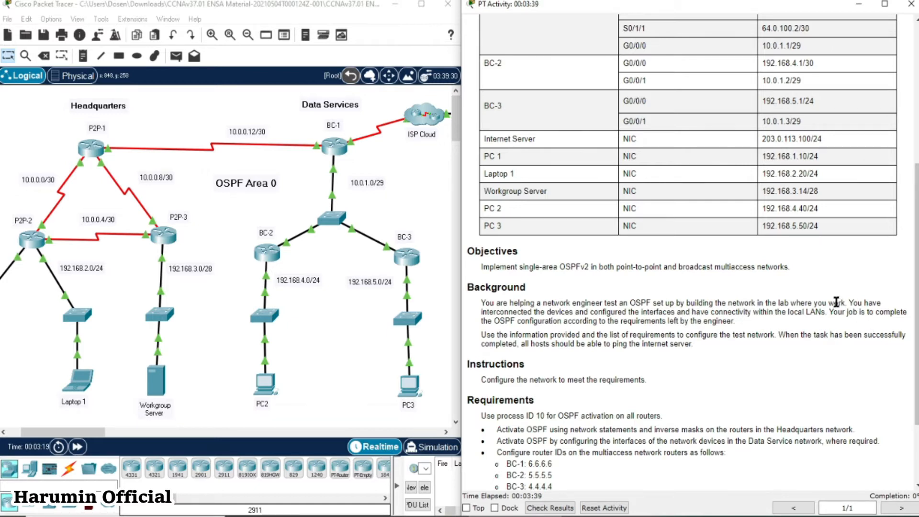
drag(849, 303, 826, 314)
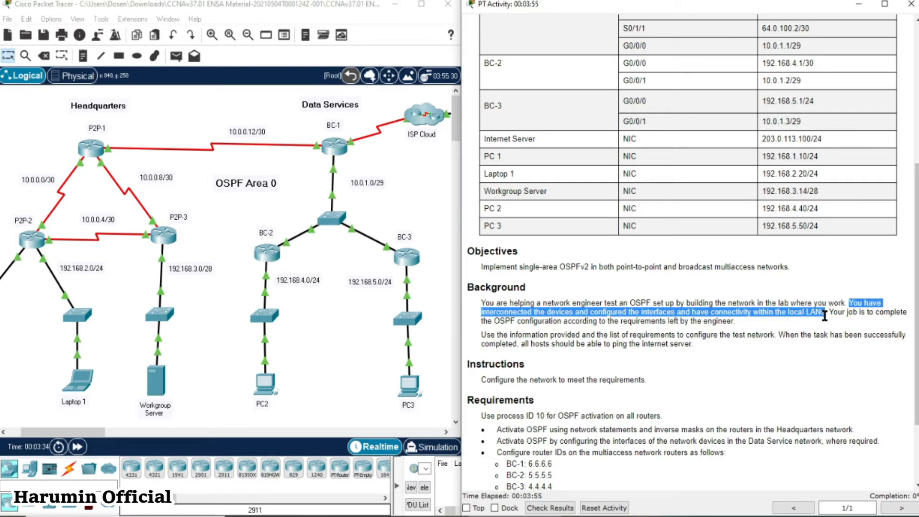
drag(830, 311, 836, 319)
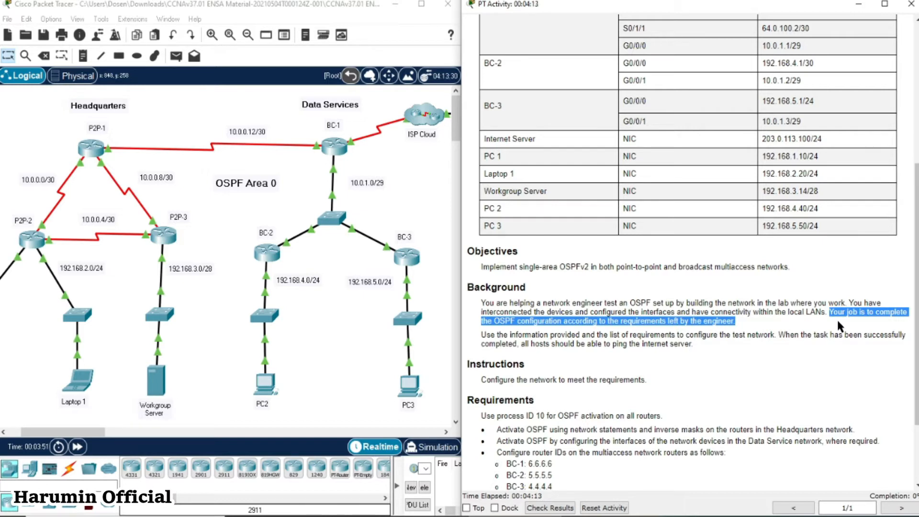
click(545, 331)
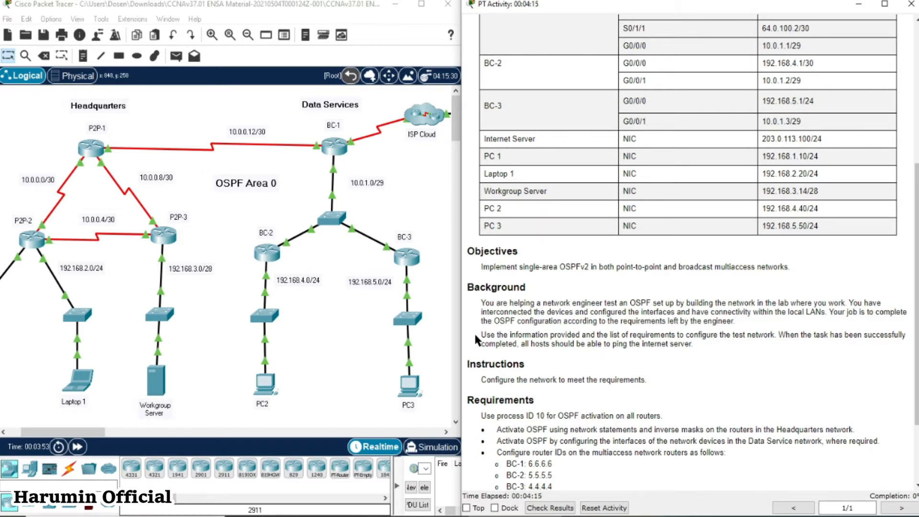
drag(481, 334, 897, 336)
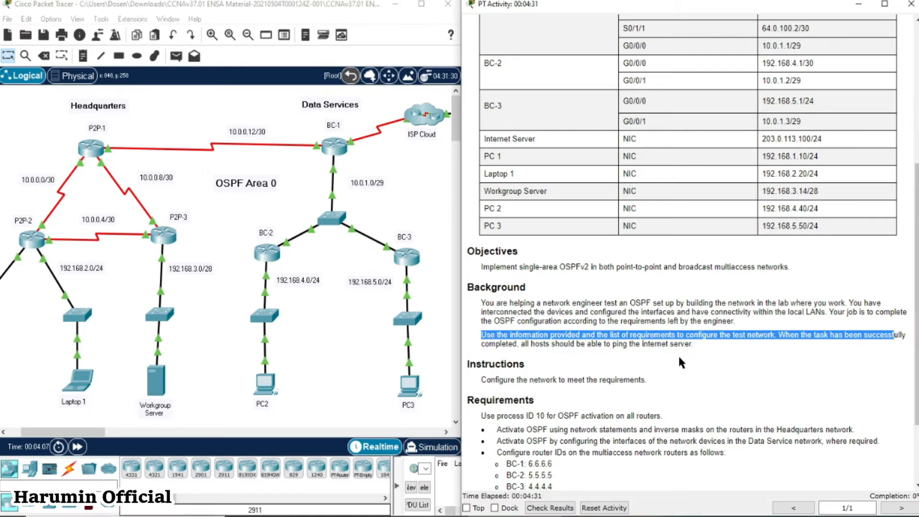
scroll(678, 357, down, 3)
scroll(677, 357, down, 1)
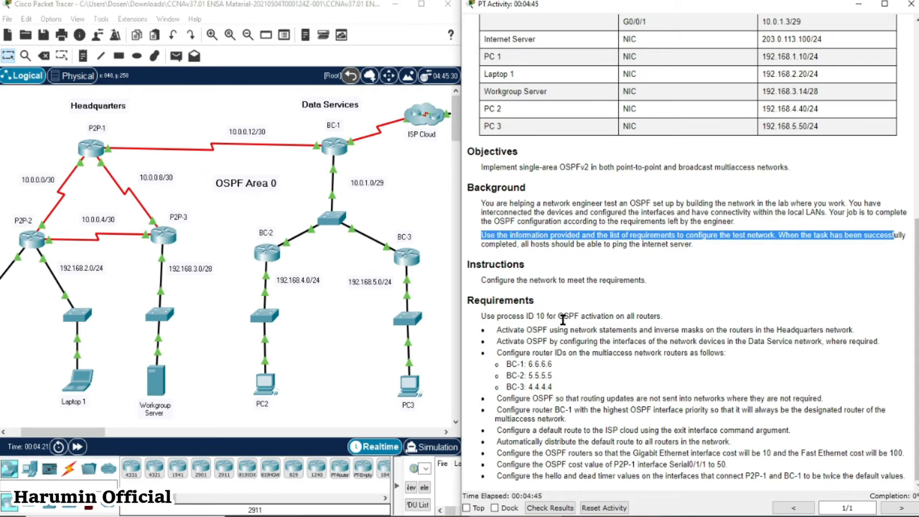
Step: Examine the OSPF process ID and network statement requirements, and identify the Headquarters routers and networks in the topology
drag(486, 316, 662, 314)
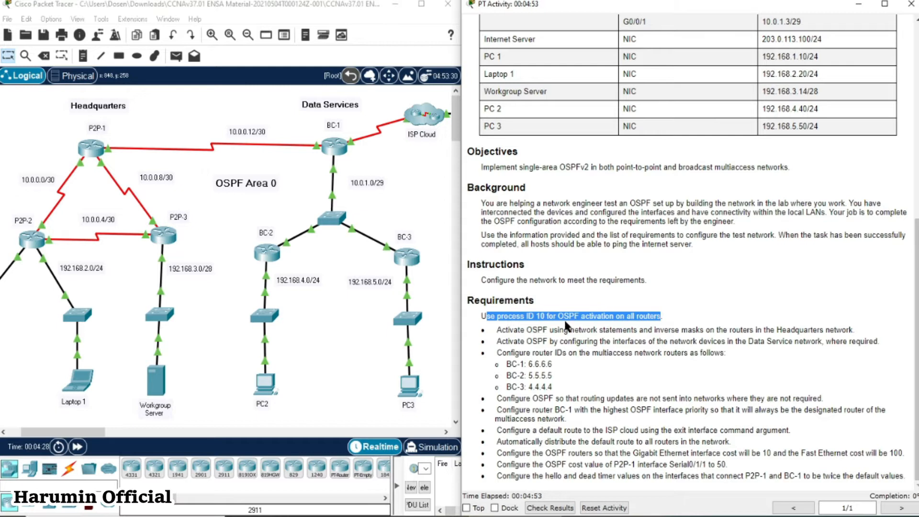
click(499, 337)
drag(497, 330, 606, 329)
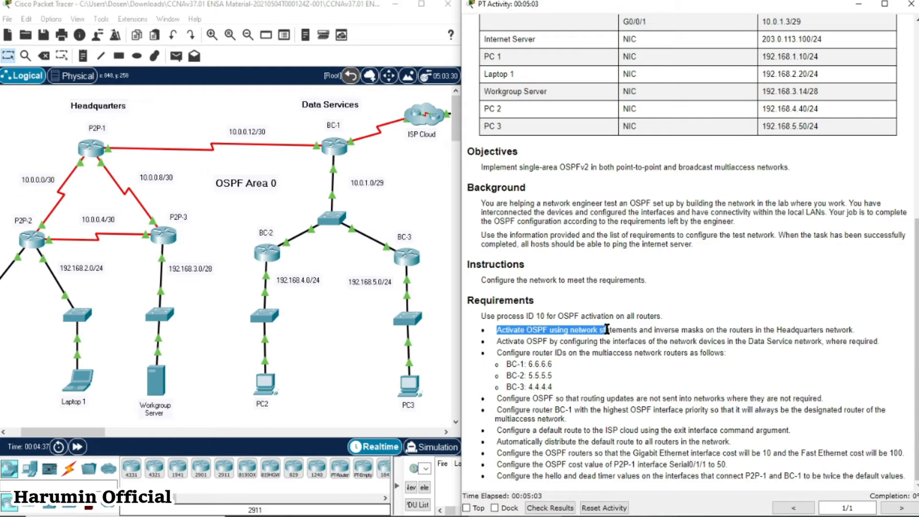
drag(606, 330, 661, 331)
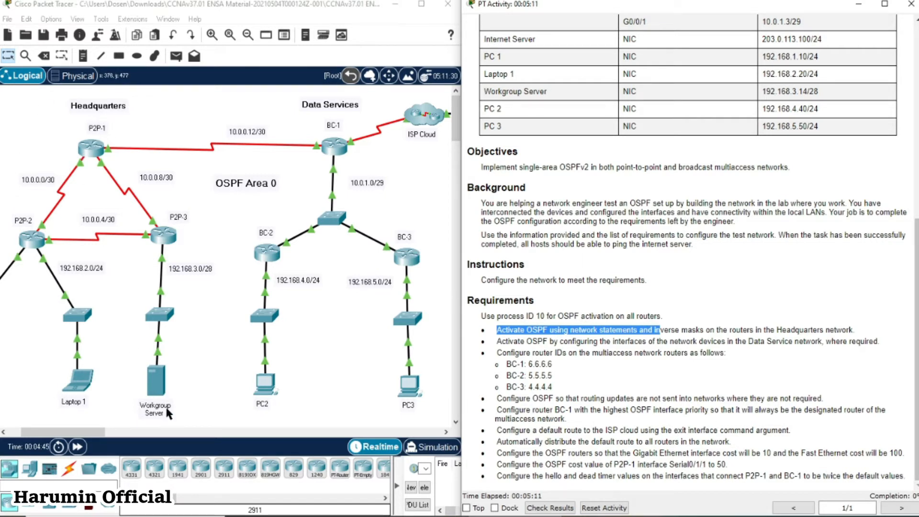
drag(90, 433, 77, 433)
drag(2, 98, 271, 415)
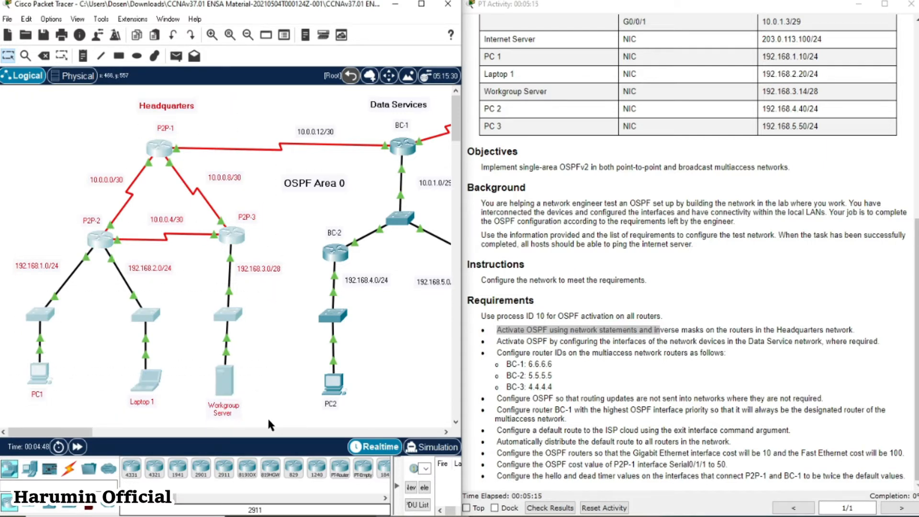
click(268, 366)
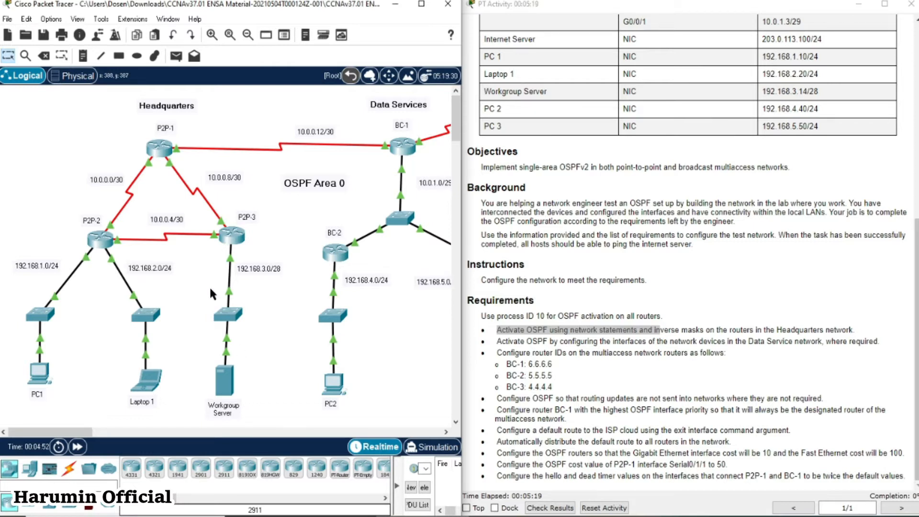
Step: Open router P2P-1's command line and enter privileged EXEC mode
click(157, 150)
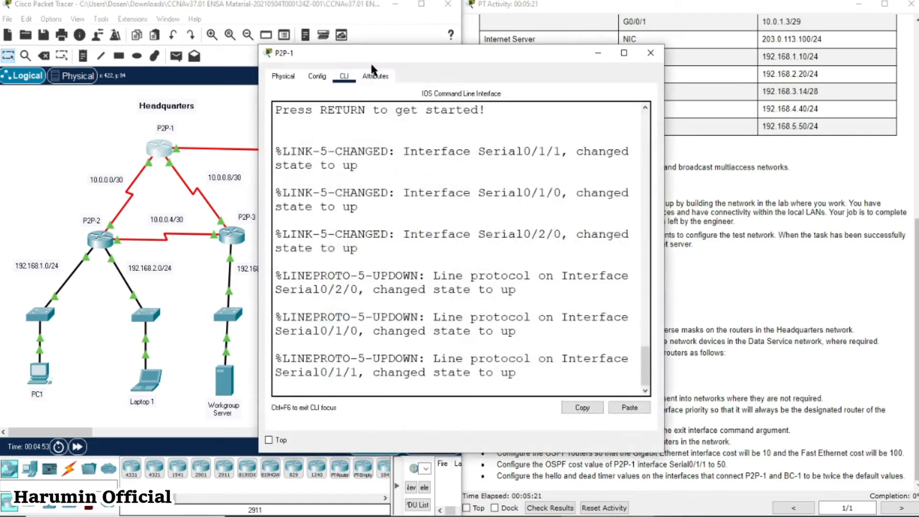
drag(387, 53, 183, 46)
click(214, 295)
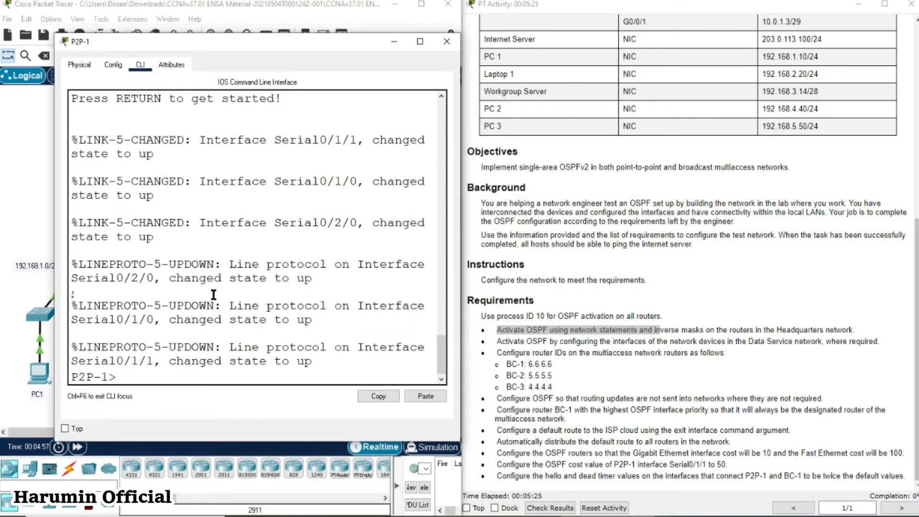
key(Return)
key(Return)
text(en)
key(Return)
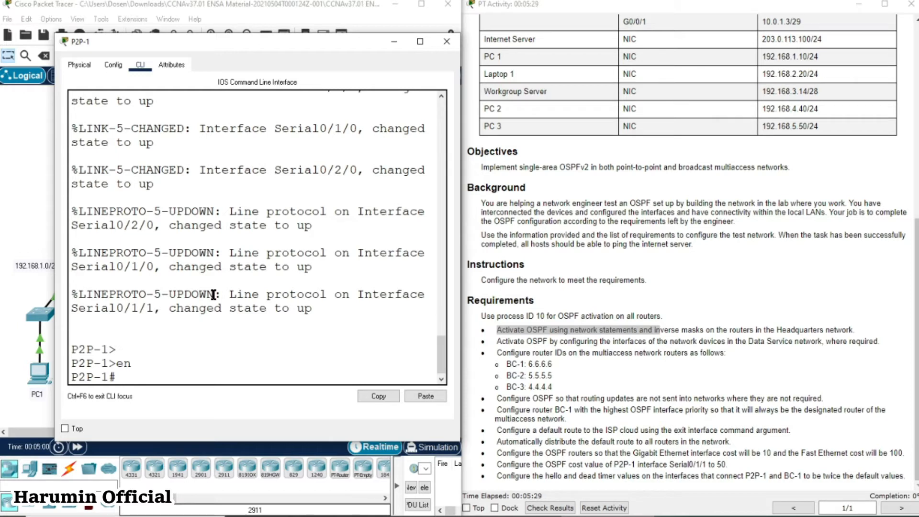
Step: Show P2P-1's directly connected routes with show ip route connected and widen the router window to read them
text(sh ip ro)
key(Tab)
text(co)
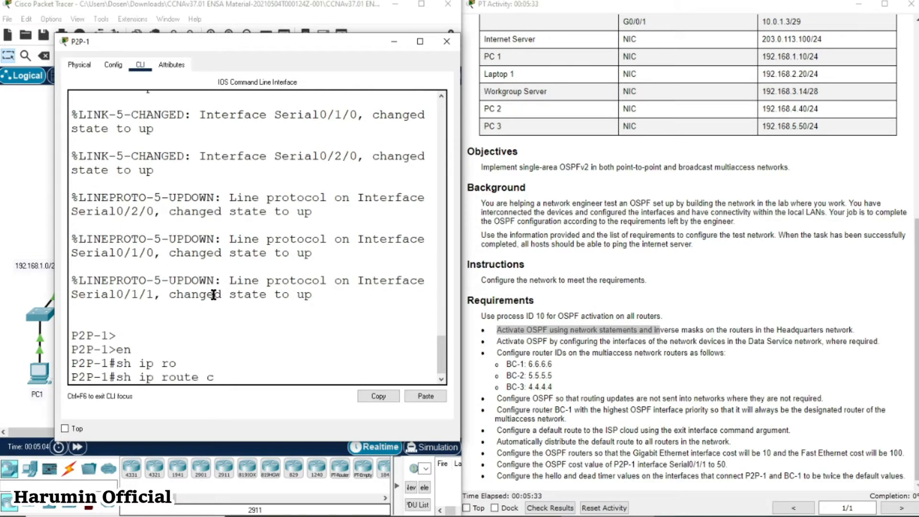
key(Tab)
key(Return)
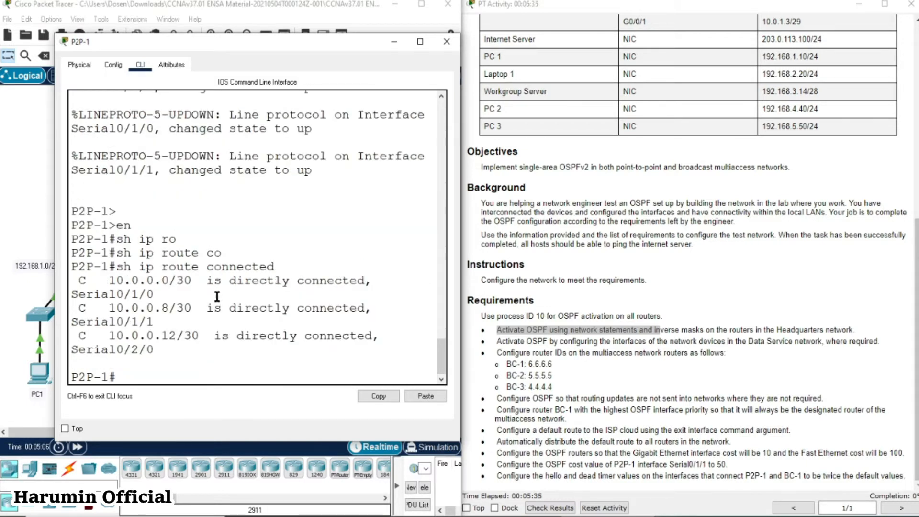
drag(461, 332, 599, 331)
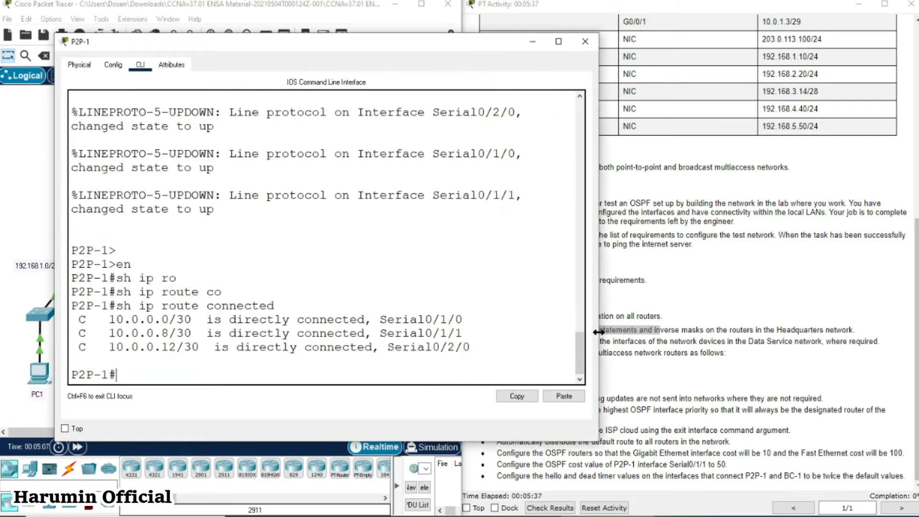
Step: Start OSPF process 10 on P2P-1 from global configuration and advertise network 10.0.0.0 with wildcard mask 0.0.0.3 in area 0
text(nf t)
key(Return)
text(router ospf 10)
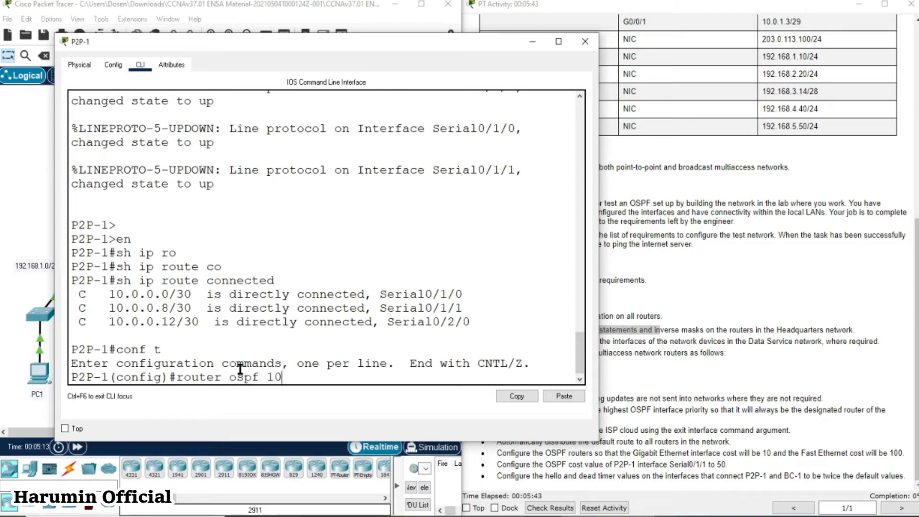
key(Return)
text(network)
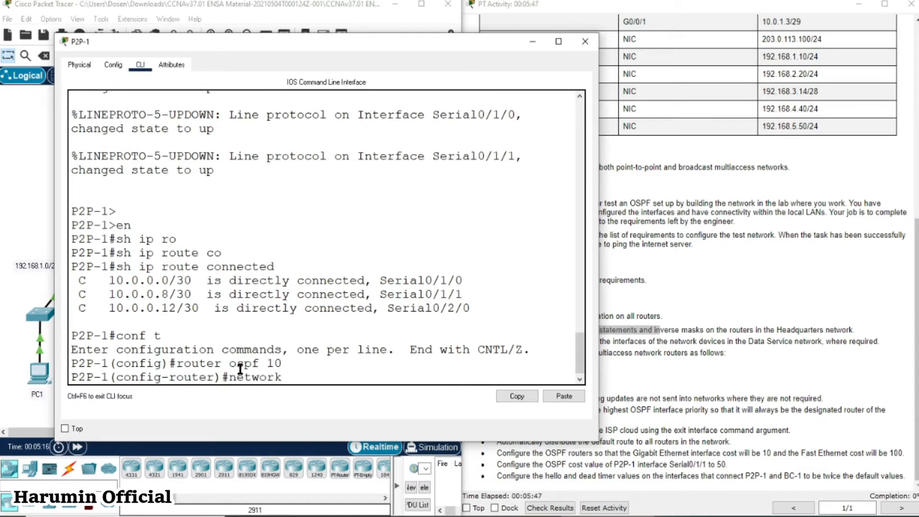
text( 10.0.0.0 0.0.0.3 area )
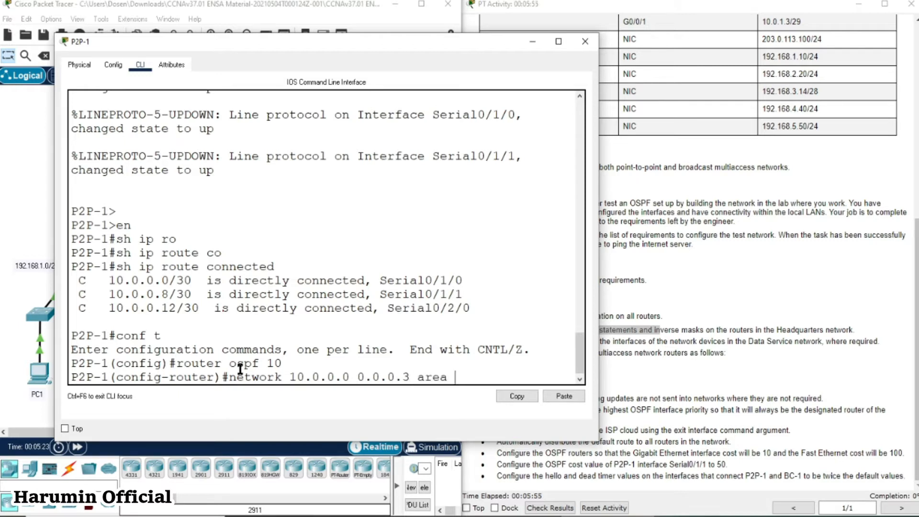
text(0)
key(Return)
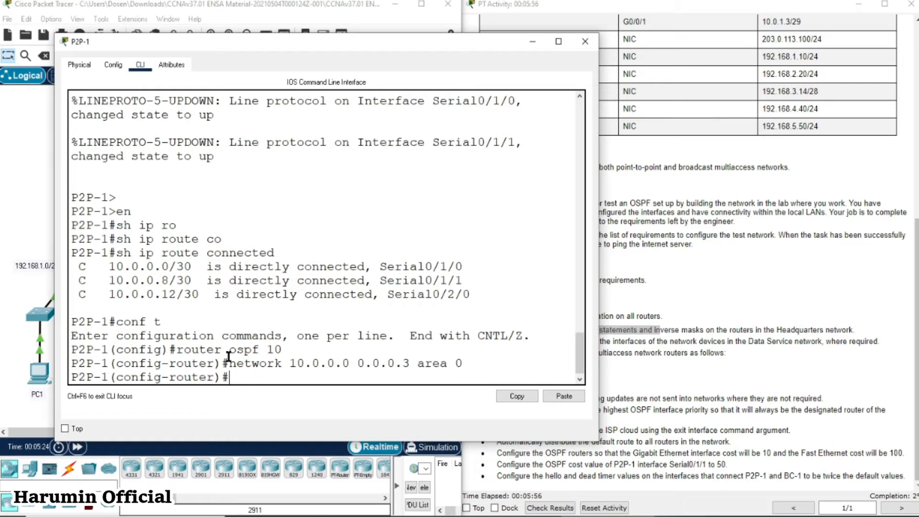
Step: Add the connected network 10.0.0.8 with wildcard mask 0.0.0.3 to OSPF area 0 on P2P-1
text(network)
drag(102, 281, 168, 281)
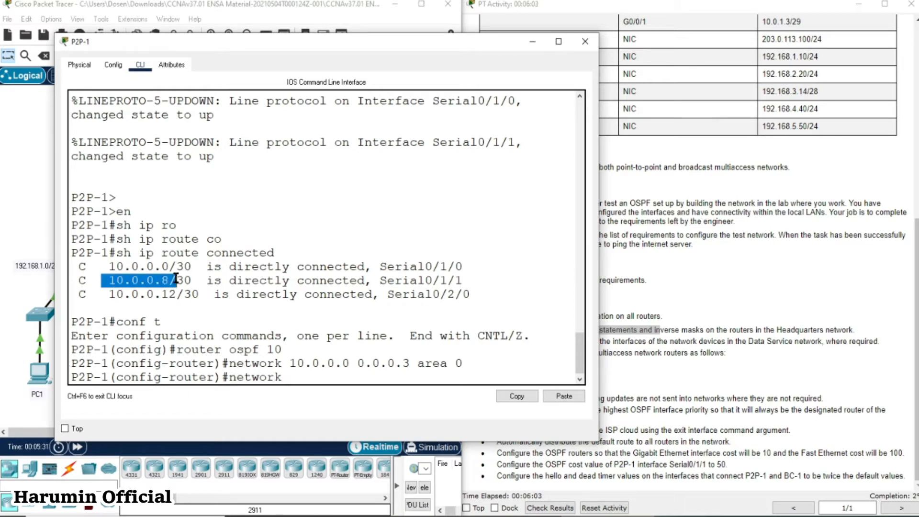
click(303, 377)
text(10)
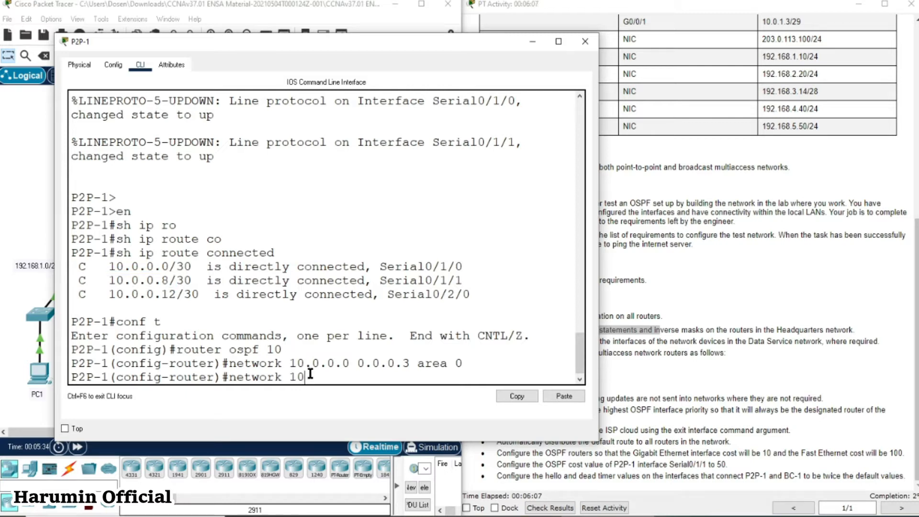
text(.0.0.8 0.0.0.3 area 0)
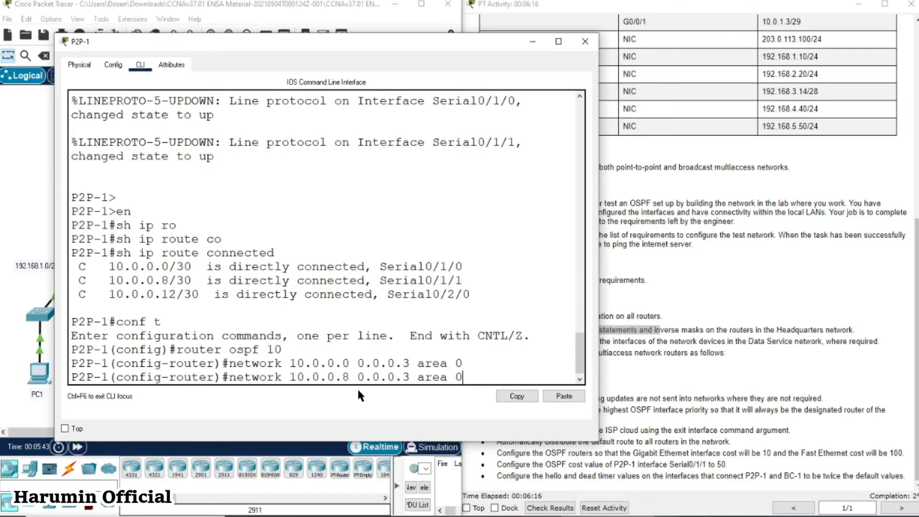
key(Return)
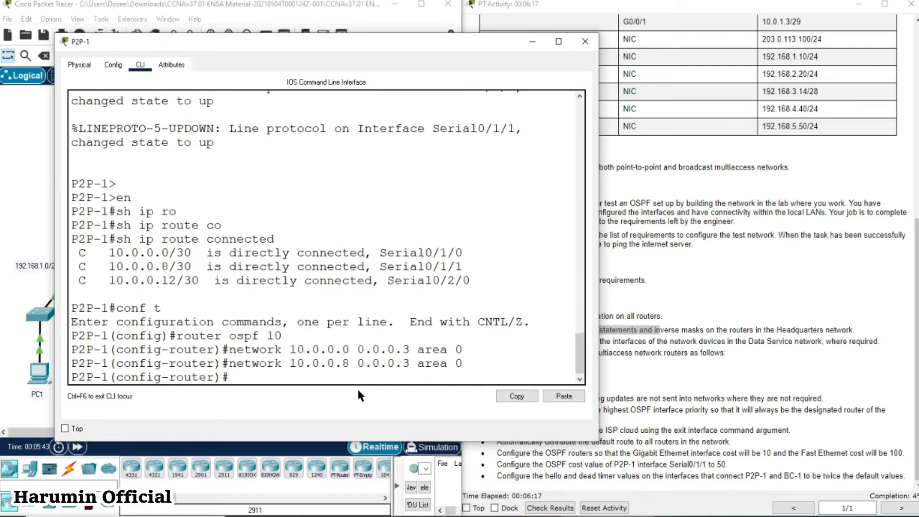
Step: Add the connected network 10.0.0.12 with wildcard mask 0.0.0.3 to OSPF area 0 on P2P-1
text(network 10)
drag(112, 282, 177, 281)
click(361, 377)
text(.0.0.13)
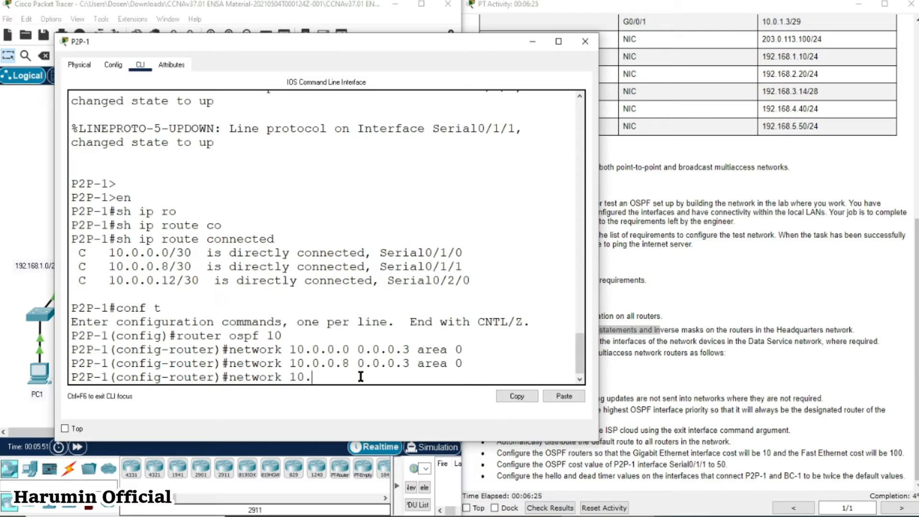
key(BackSpace)
text(2 0.0.0.3 area 0)
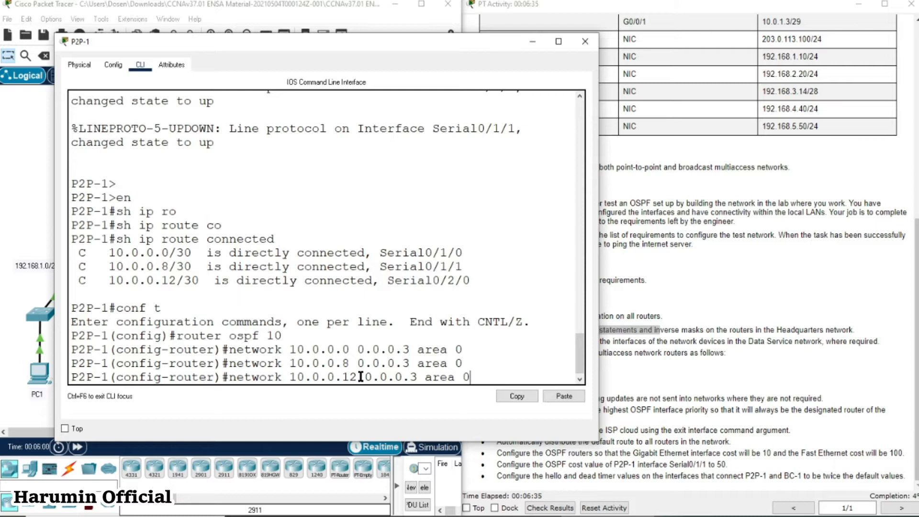
key(Return)
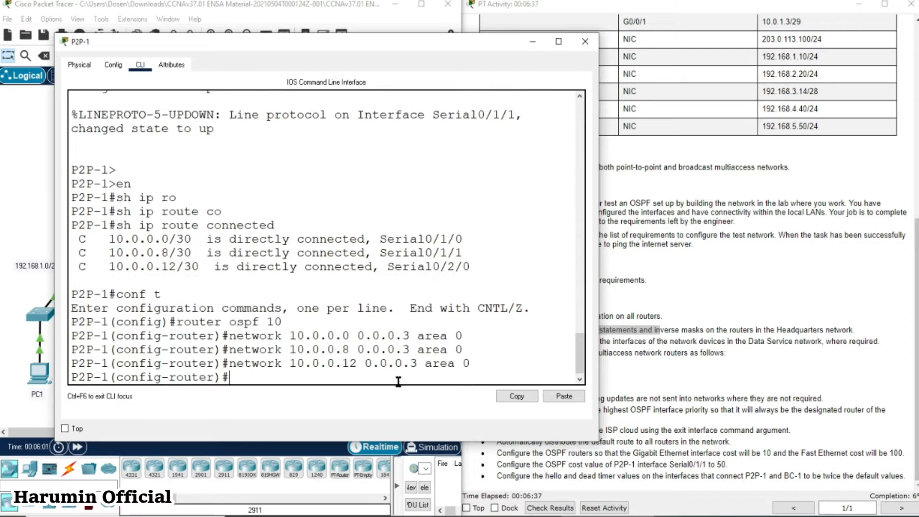
Step: Close the P2P-1 window, open the P2P-2 router's command line and enter privileged EXEC mode
click(585, 41)
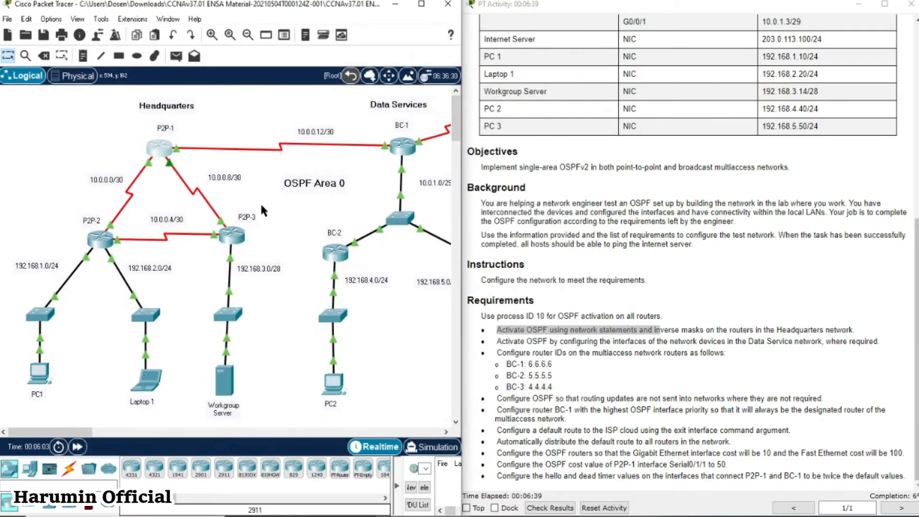
click(97, 242)
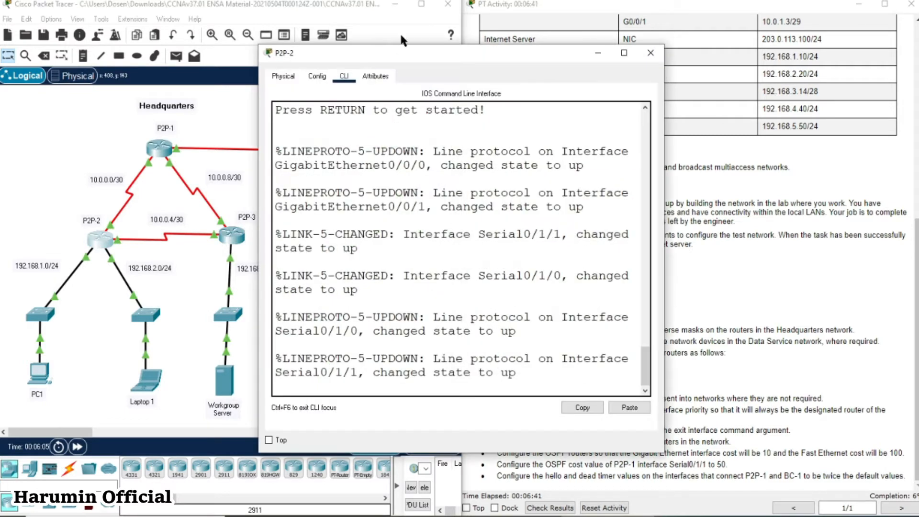
drag(389, 56, 274, 11)
key(Return)
key(Return)
text(en)
key(Return)
text(conf nt)
key(Return)
Step: Show P2P-2's directly connected routes with sh ip route con and widen the router window to read them
text(c)
key(BackSpace)
text(sho i[)
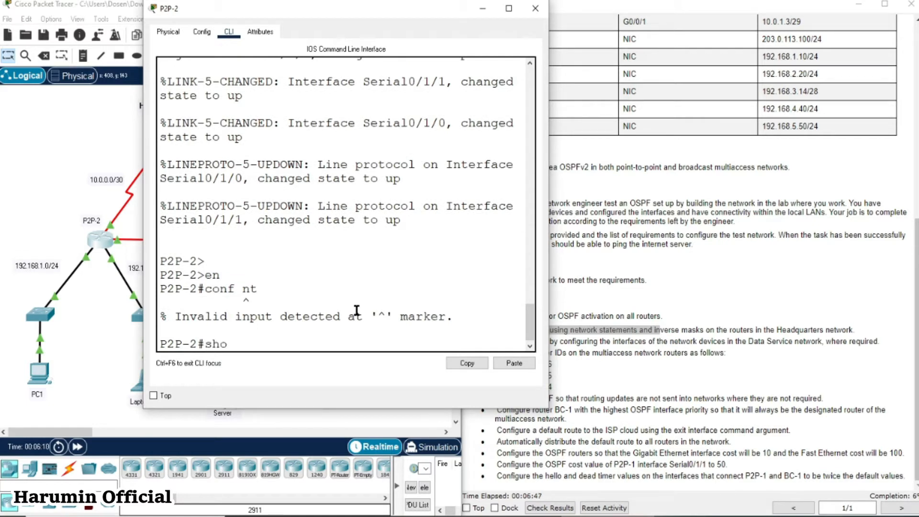
key(BackSpace)
key(BackSpace)
key(BackSpace)
key(BackSpace)
text(ip ro)
key(Tab)
text(con)
key(Return)
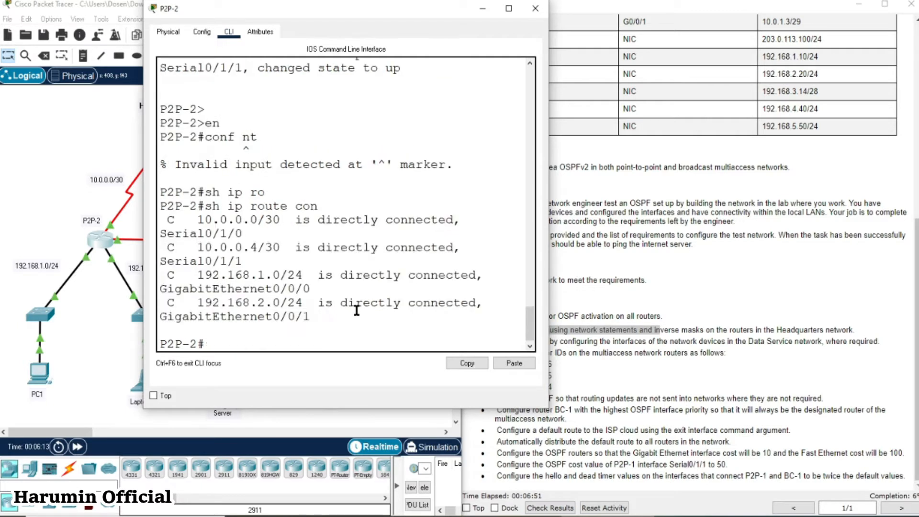
drag(546, 408, 742, 408)
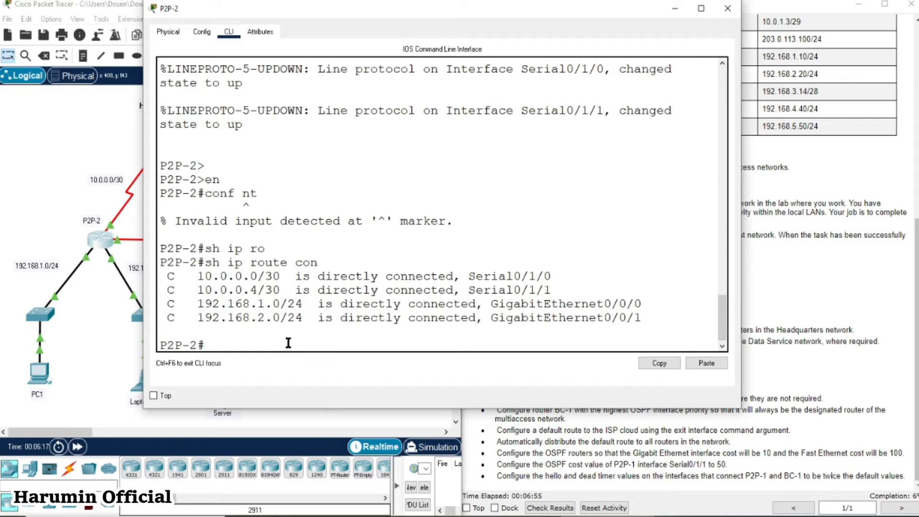
Step: Start OSPF process 10 on P2P-2 from global configuration and advertise network 10.0.0.0 with wildcard mask 0.0.0.3 in area 0
text(conf t)
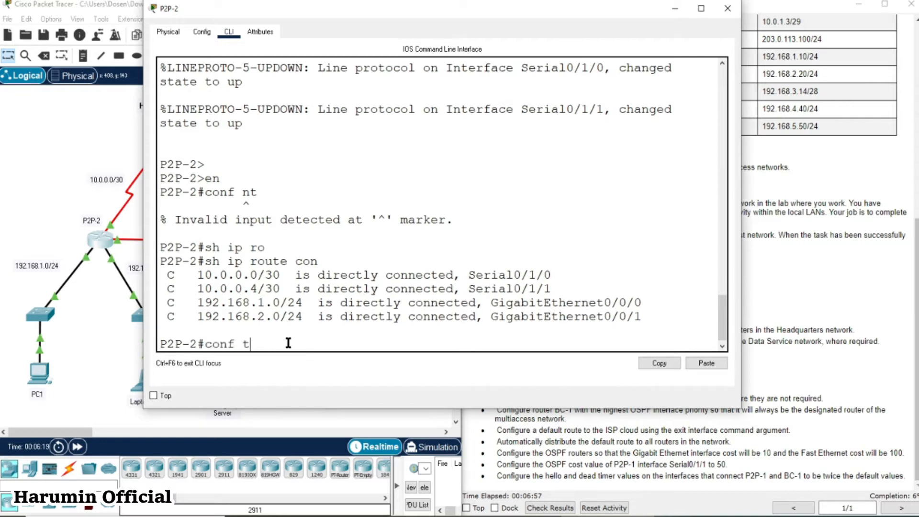
key(Return)
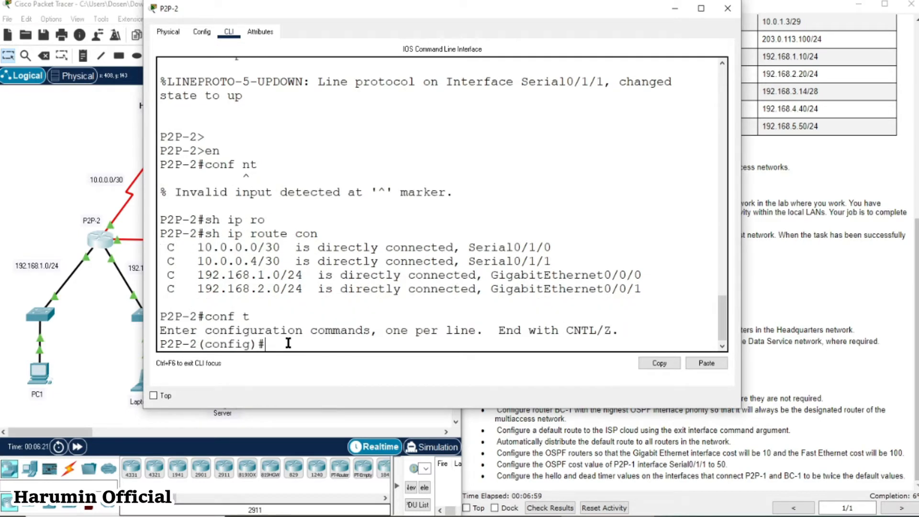
text(router ospf 10)
key(Return)
text(netw)
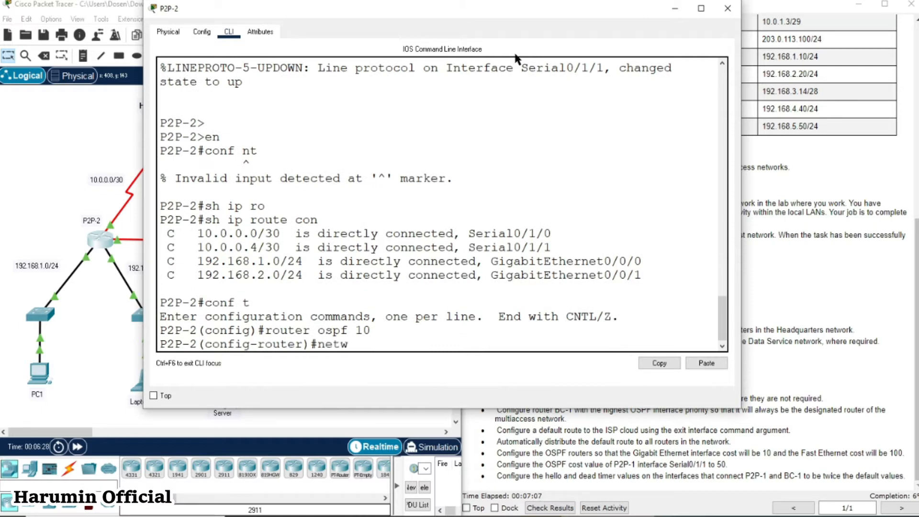
text(ork 10.0.0.0)
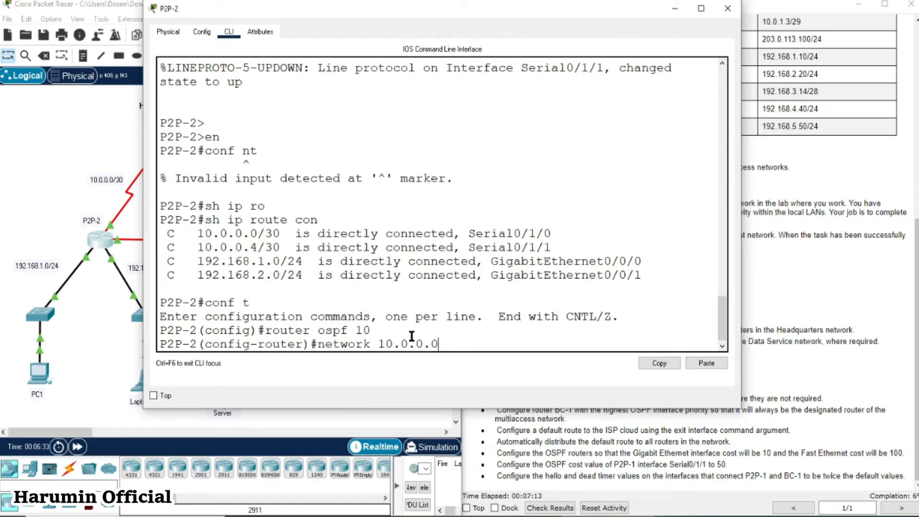
text( 0.0.0.3 area 0)
key(Return)
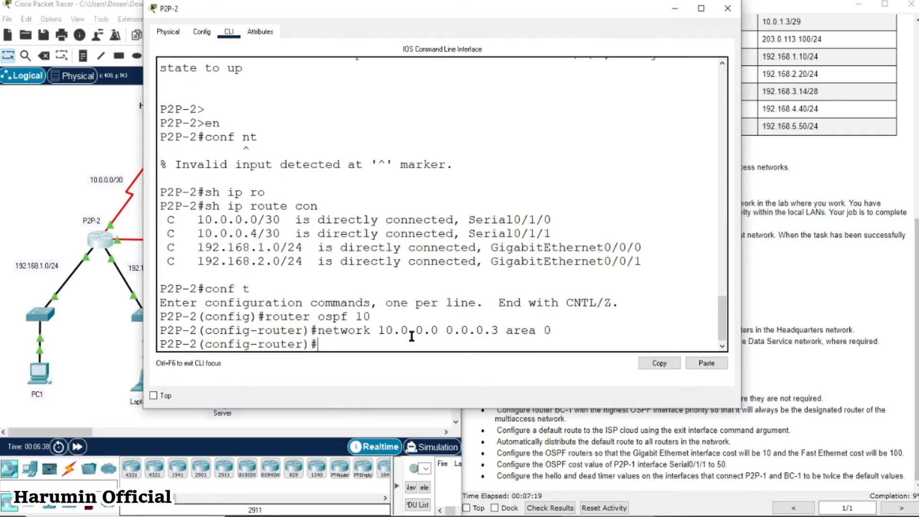
Step: Add the connected network 10.0.0.4 with wildcard mask 0.0.0.3 to OSPF area 0 on P2P-2
text(netwrork)
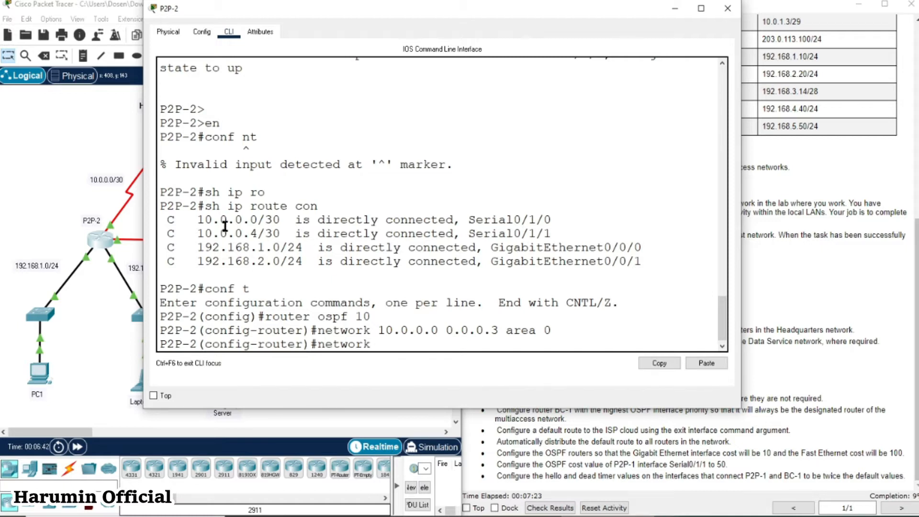
text( 10.0.0.)
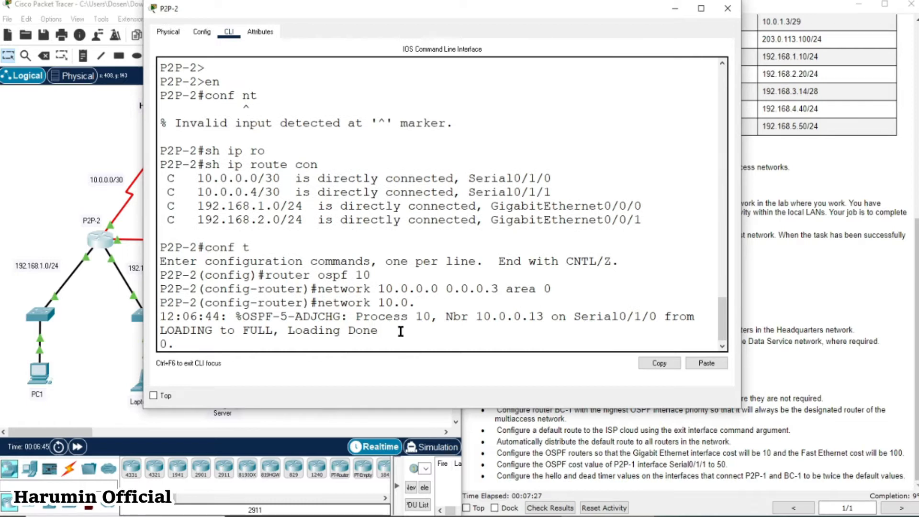
key(Return)
key(Up)
text(4)
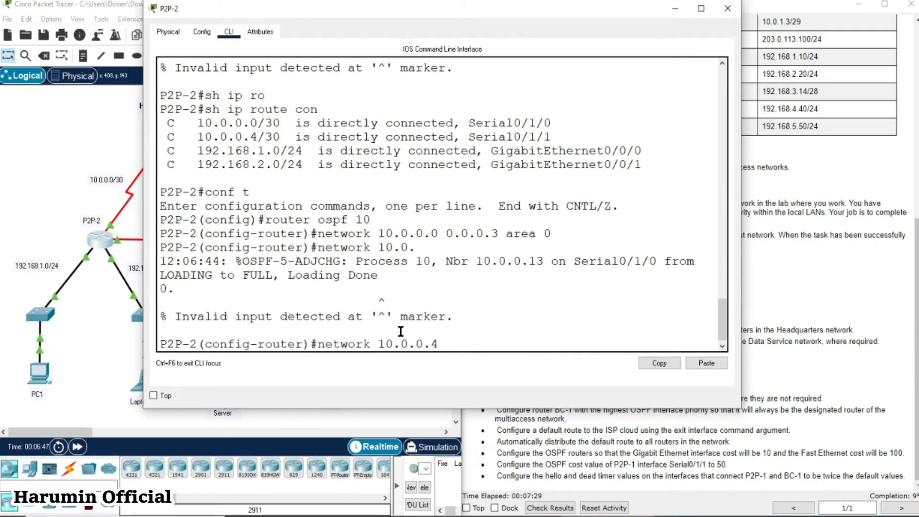
text( 0.0.0.)
text(3 re)
text(ea 0)
key(Return)
Step: Advertise the LAN network 192.168.1.0 with wildcard mask 0.0.0.255 in OSPF area 0 on P2P-2
text(networ)
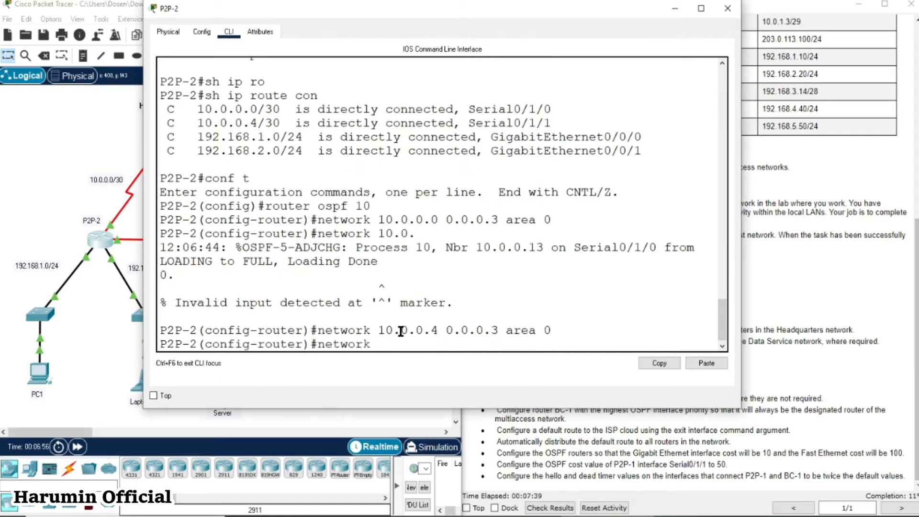
text(k 192.168.1.0)
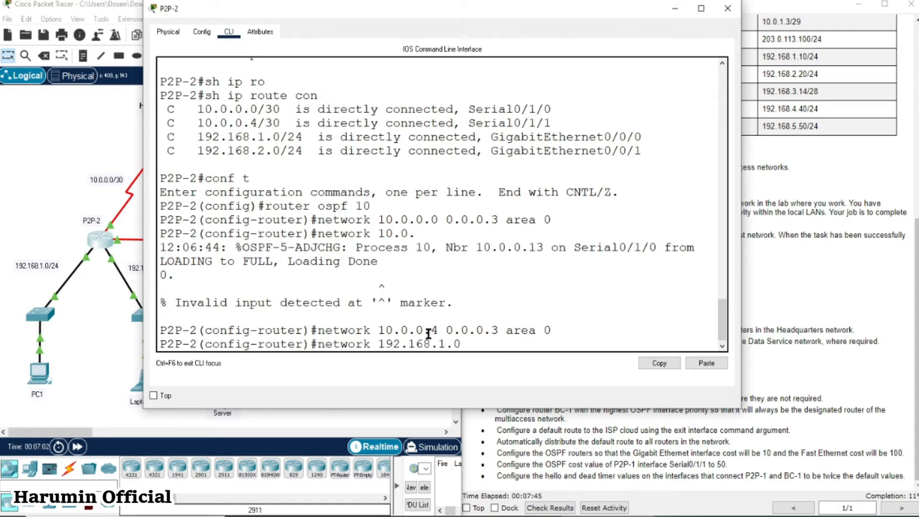
text( 0.0.0.255 area 0)
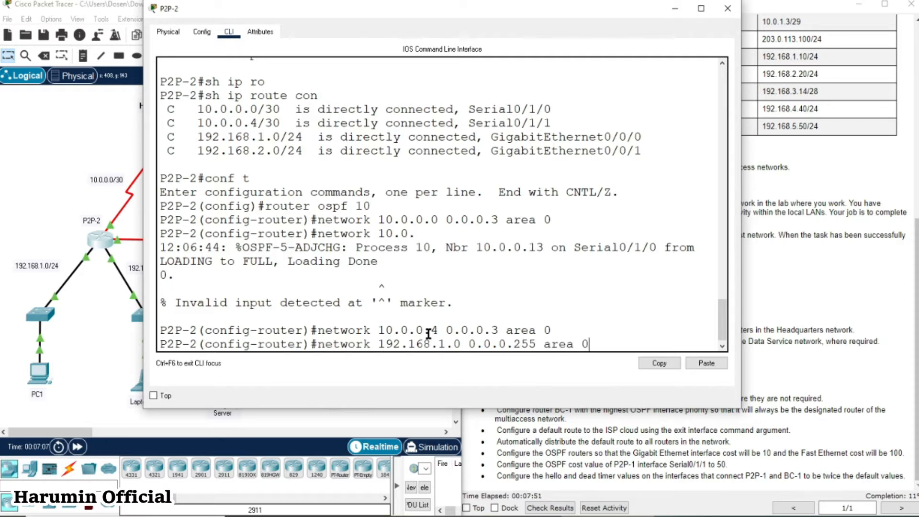
key(Return)
Step: Advertise the LAN network 192.168.2.0 with wildcard mask 0.0.0.255 in OSPF area 0 on P2P-2
text(networ)
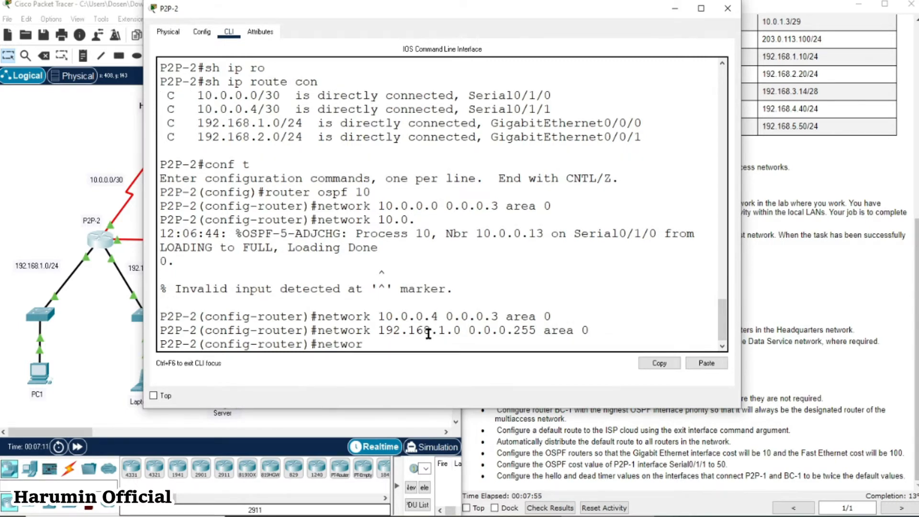
text(k 192.168.2.09)
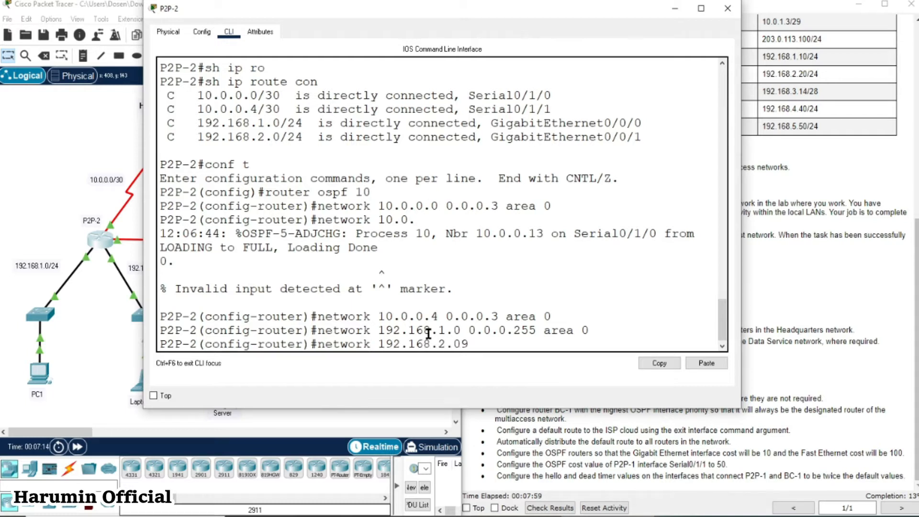
key(BackSpace)
text(0.0.0.255 area 0)
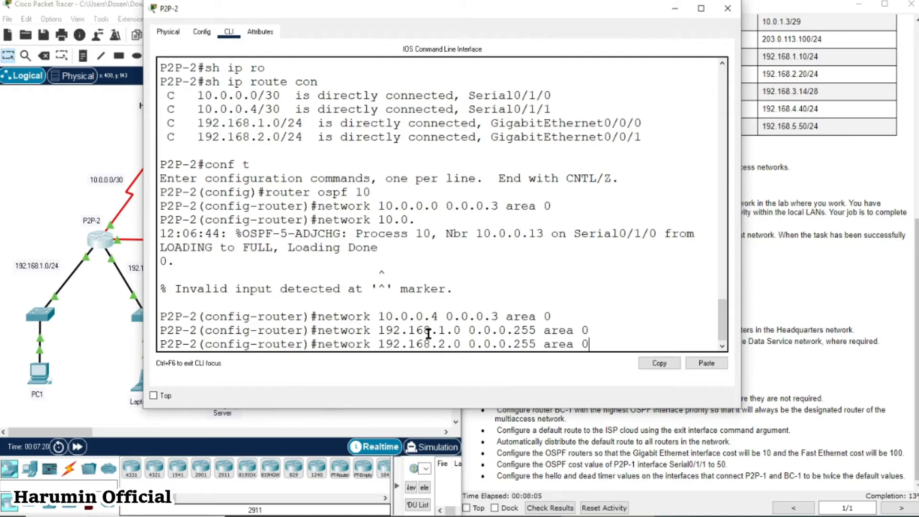
key(Return)
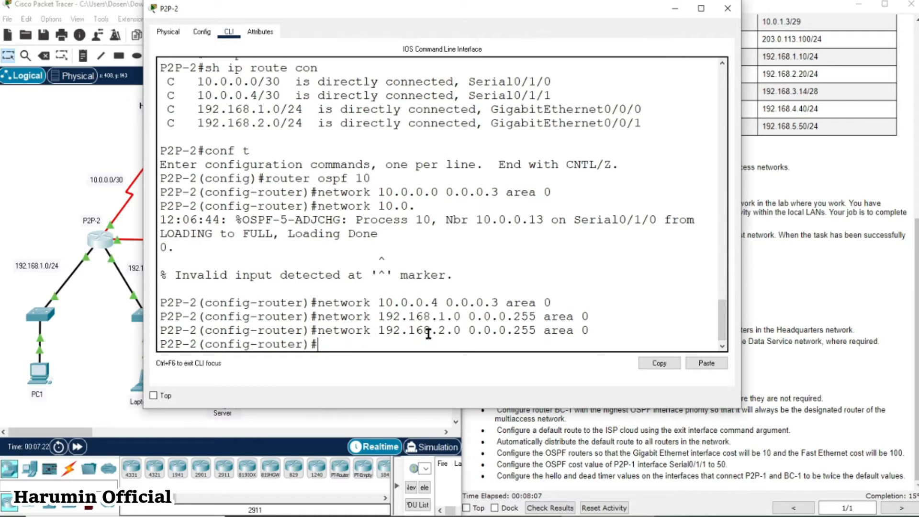
Step: Return to the topology, open the P2P-3 router's command line and enter privileged EXEC mode
click(19, 145)
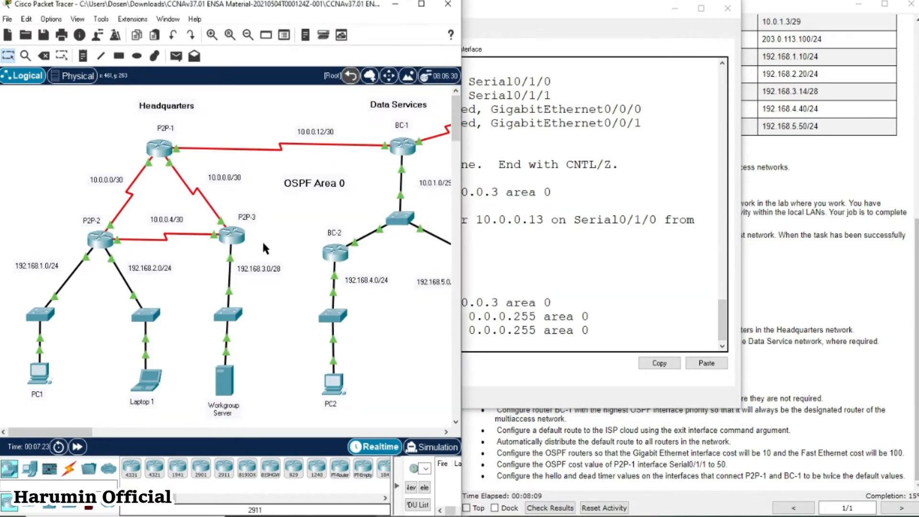
click(234, 236)
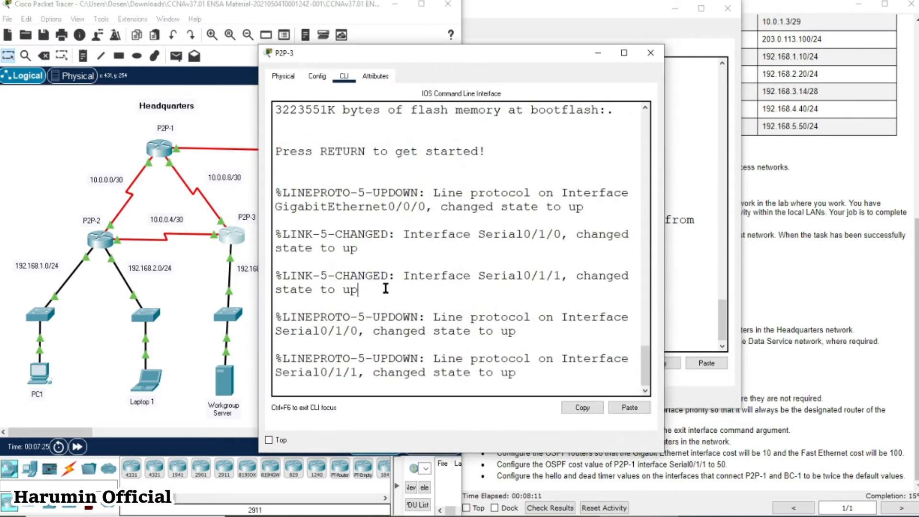
key(Return)
text(en)
key(Return)
Step: Show P2P-3's directly connected routes with sh ip route con, then widen and reposition the router window
text(sh ip route con)
key(Return)
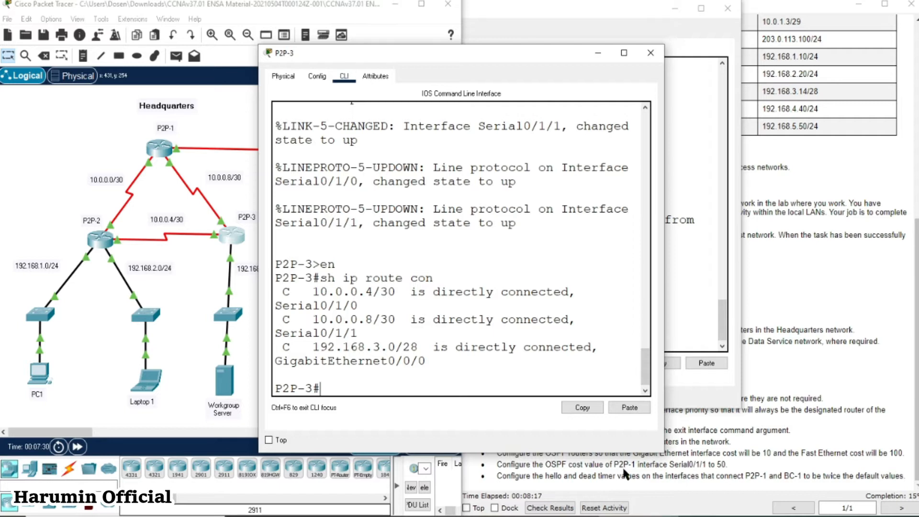
drag(664, 453, 918, 453)
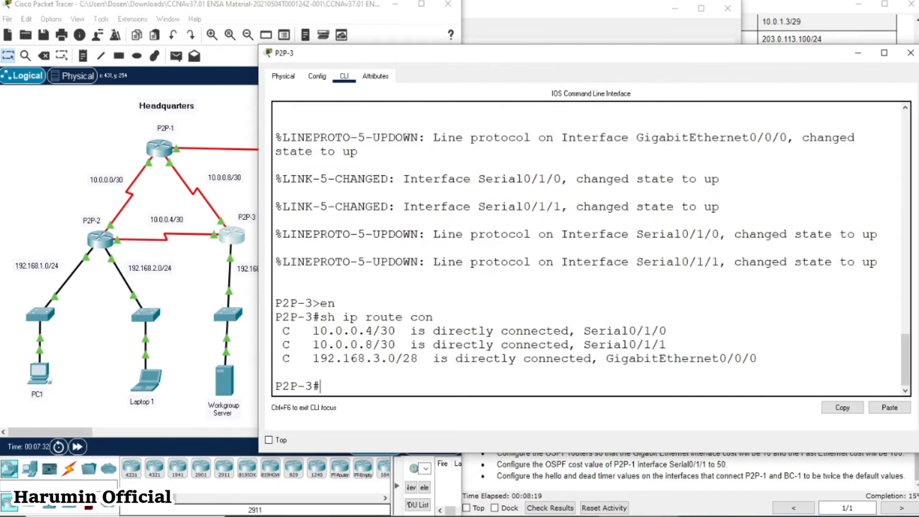
drag(420, 53, 272, 35)
Step: Start OSPF process 10 on P2P-3 from global configuration and advertise network 10.0.0.4 with wildcard mask 0.0.0.3 in area 0
text(conf t)
key(Return)
text(router ospf 10)
key(Return)
text(network 10.0.0.4 )
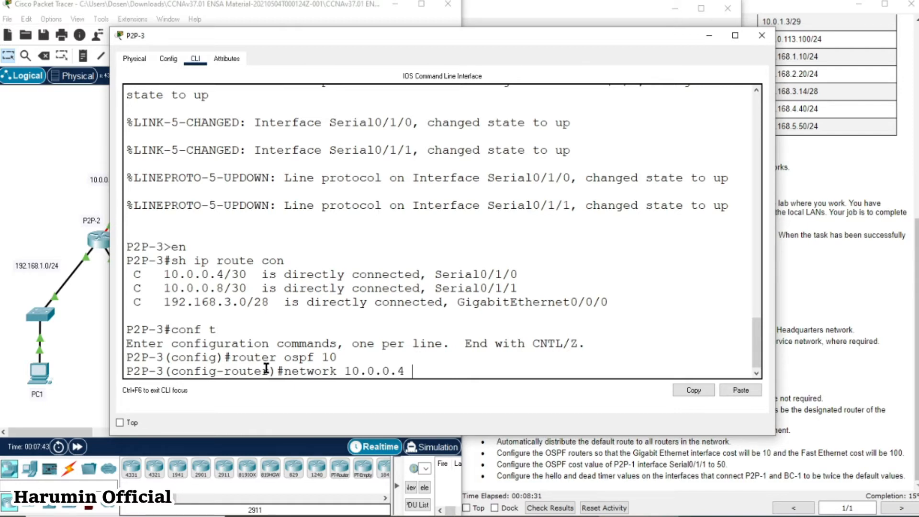
text(a.0.0.3 area 0)
key(Return)
Step: Add the connected network 10.0.0.8 with wildcard mask 0.0.0.3 to OSPF area 0 on P2P-3
text(networ)
key(BackSpace)
key(BackSpace)
key(BackSpace)
text(etwor)
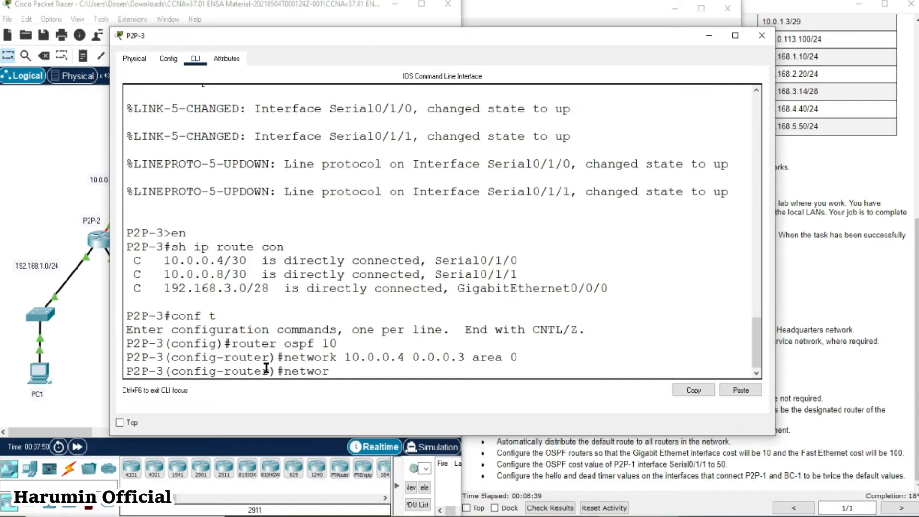
text(k 10.0.0.)
text(8)
text( 0.0)
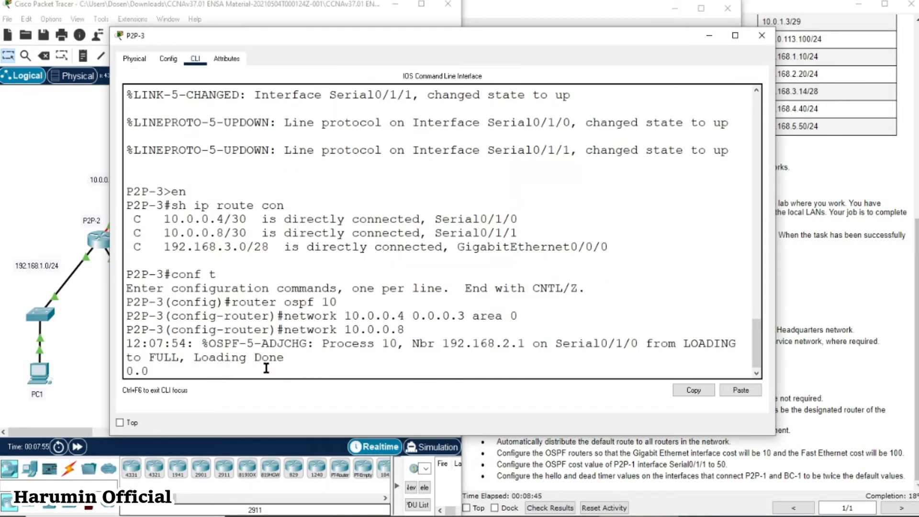
text(.0.3 area 0)
key(Return)
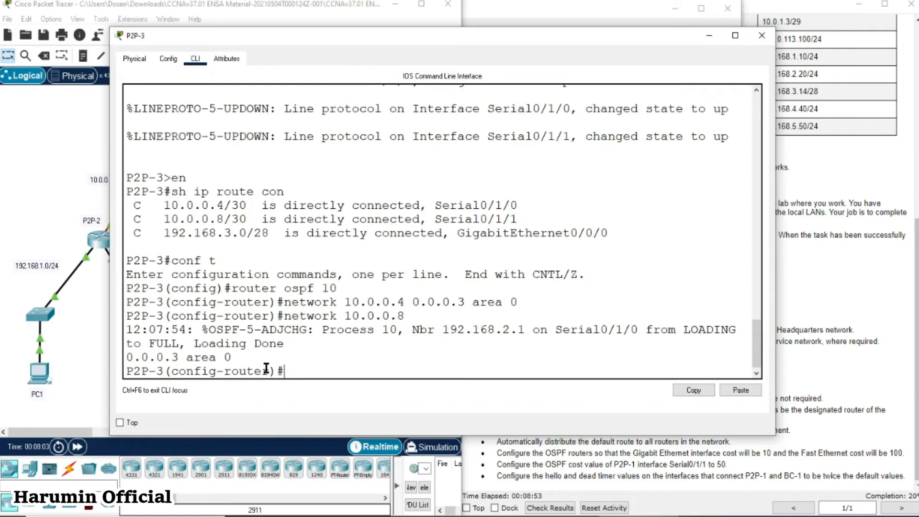
Step: Advertise the /28 LAN network 192.168.3.0 with wildcard mask 0.0.0.15 in OSPF area 0 on P2P-3 and close the router window
text(netw)
key(BackSpace)
key(BackSpace)
key(BackSpace)
key(BackSpace)
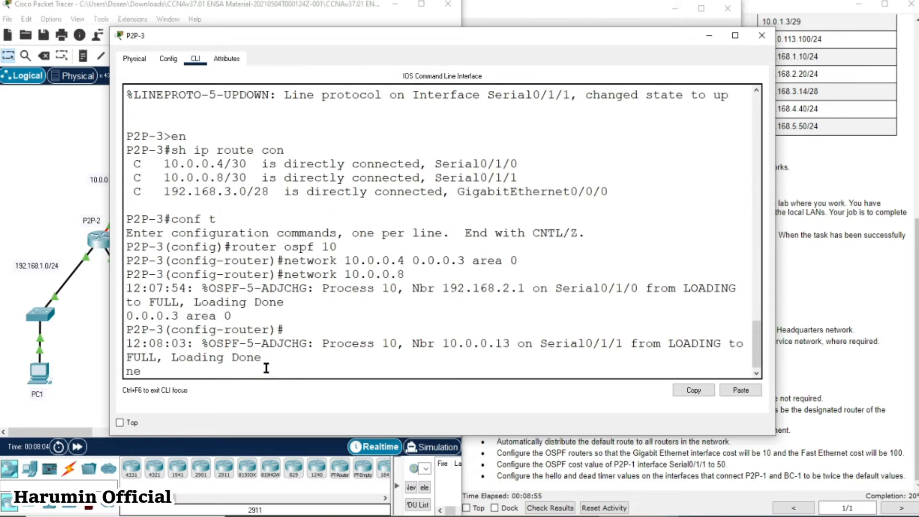
key(Return)
text(network)
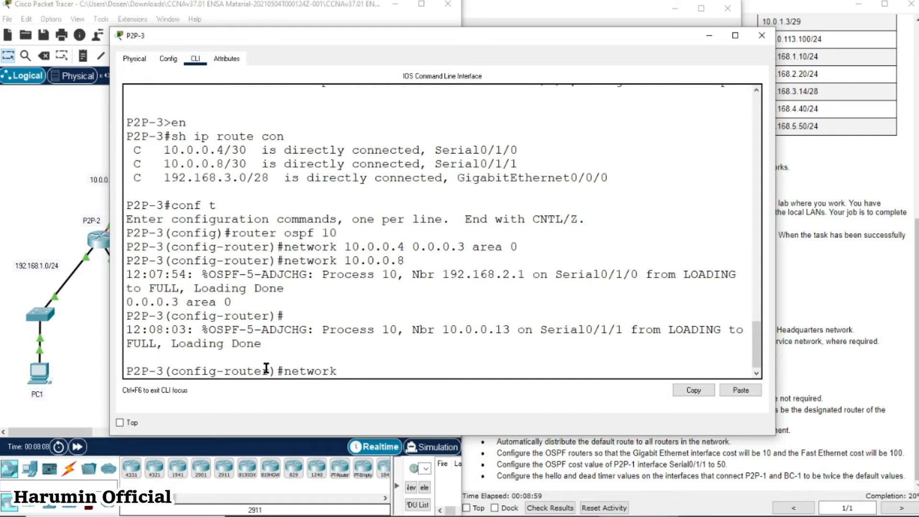
text(92.168.3.0 0.0.0.)
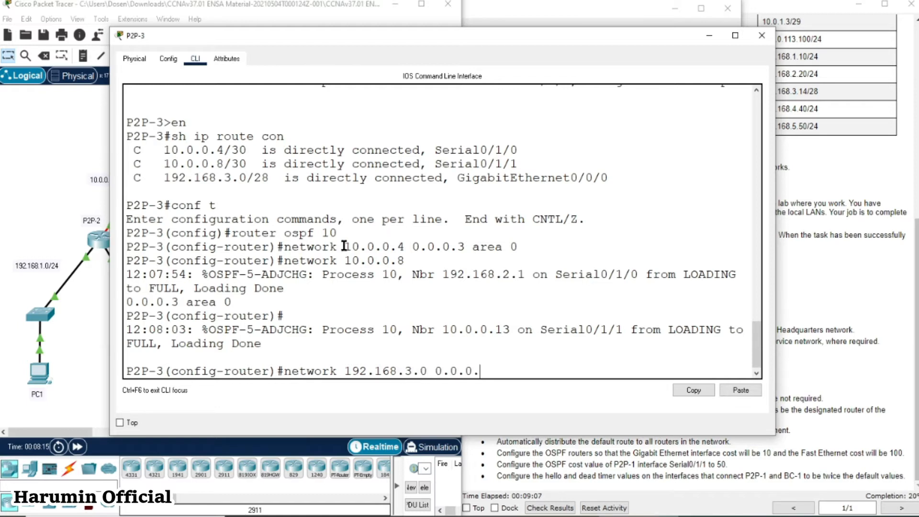
drag(276, 179, 253, 178)
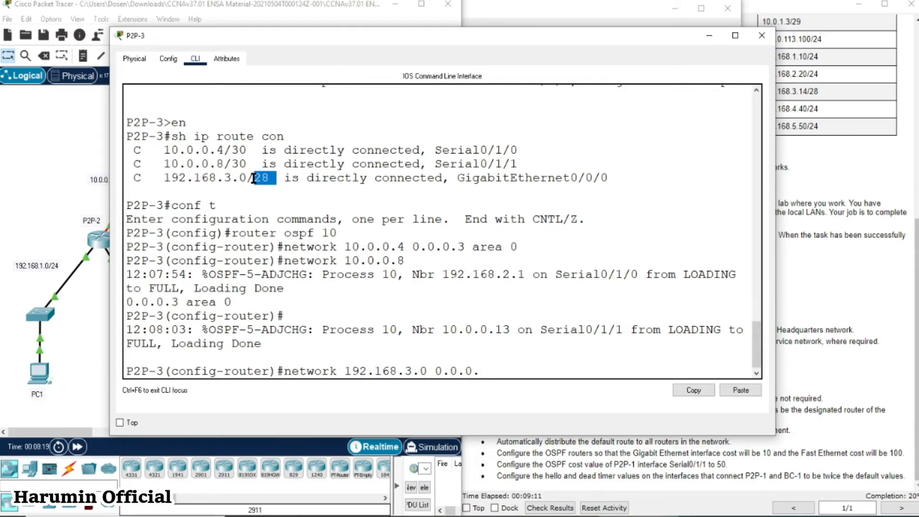
click(509, 373)
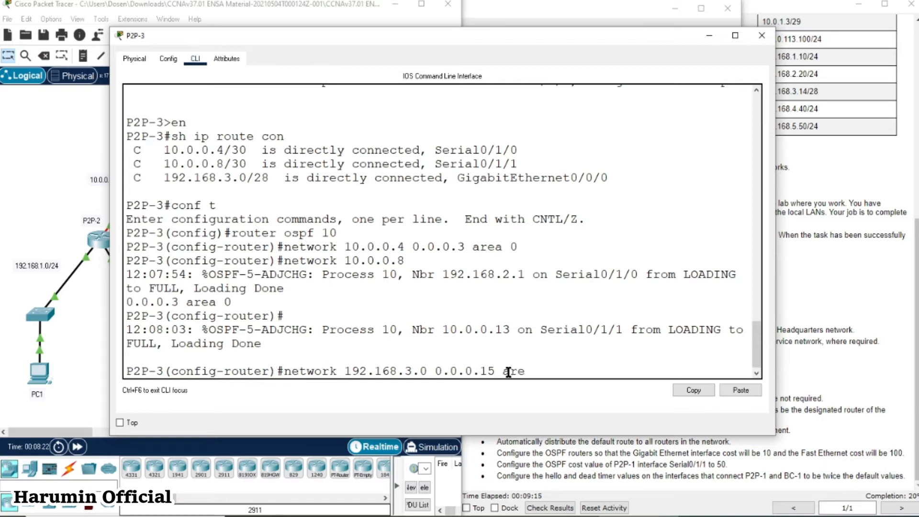
key(Return)
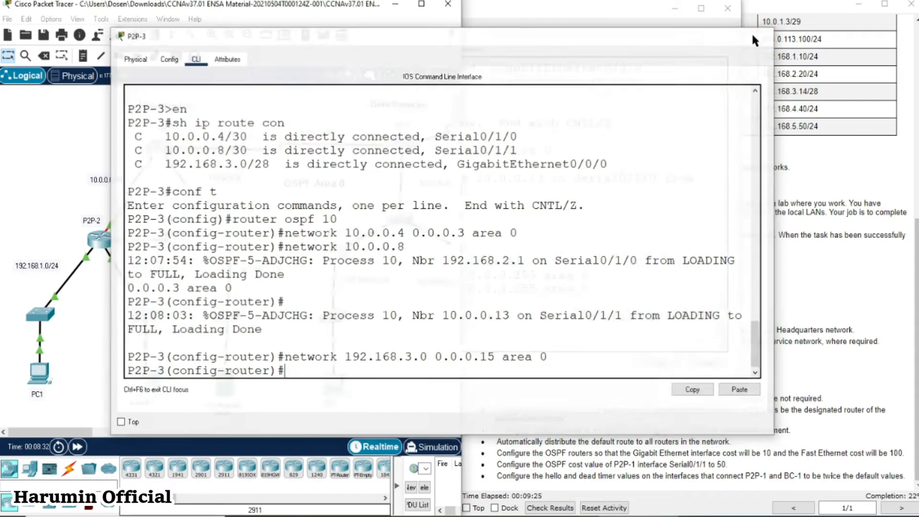
click(762, 35)
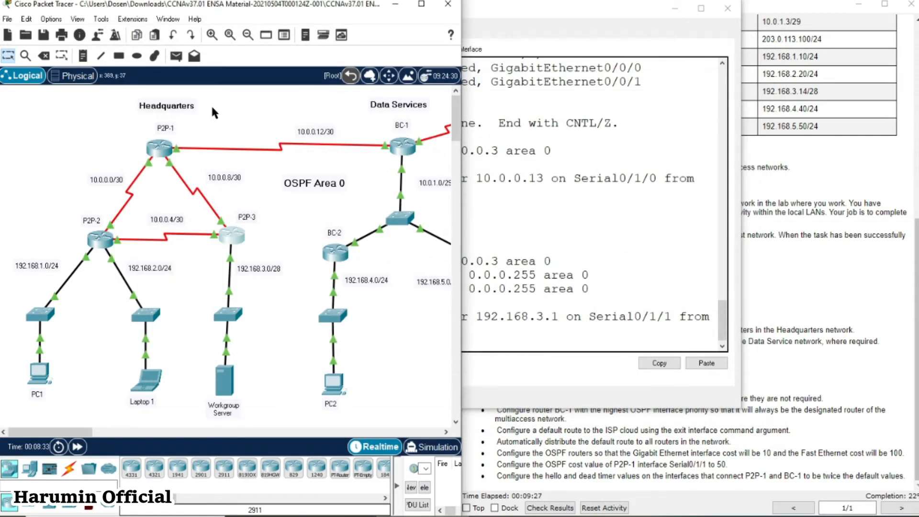
Step: Review the activity requirements on activating OSPF by interface in the Data Service network and on the BC router IDs
click(784, 258)
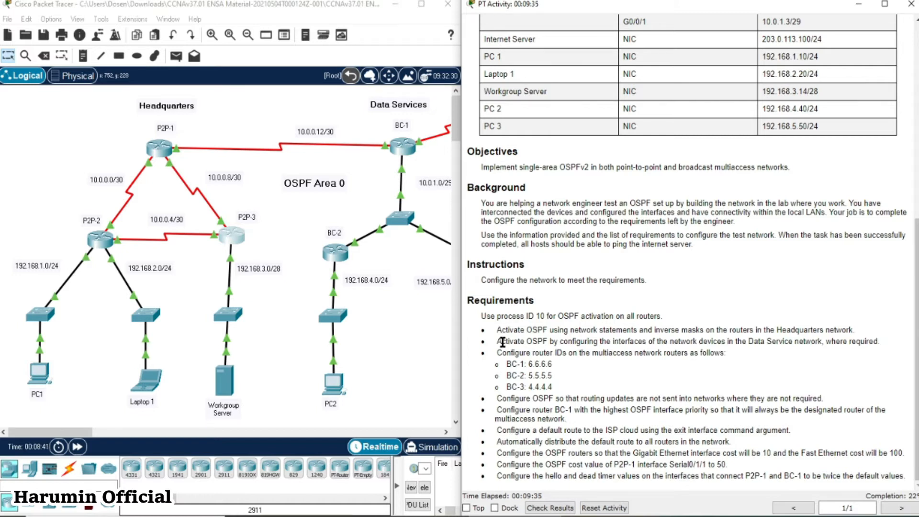
drag(500, 341, 717, 342)
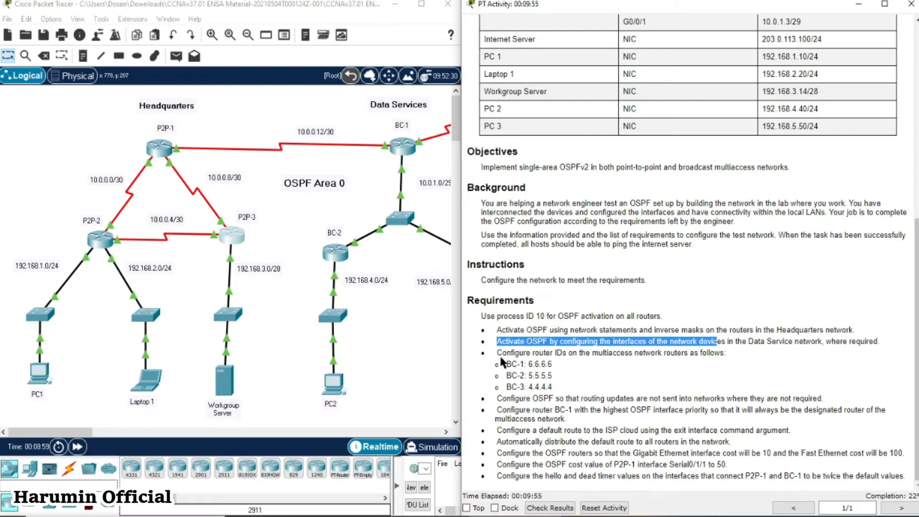
drag(553, 387, 502, 365)
click(556, 370)
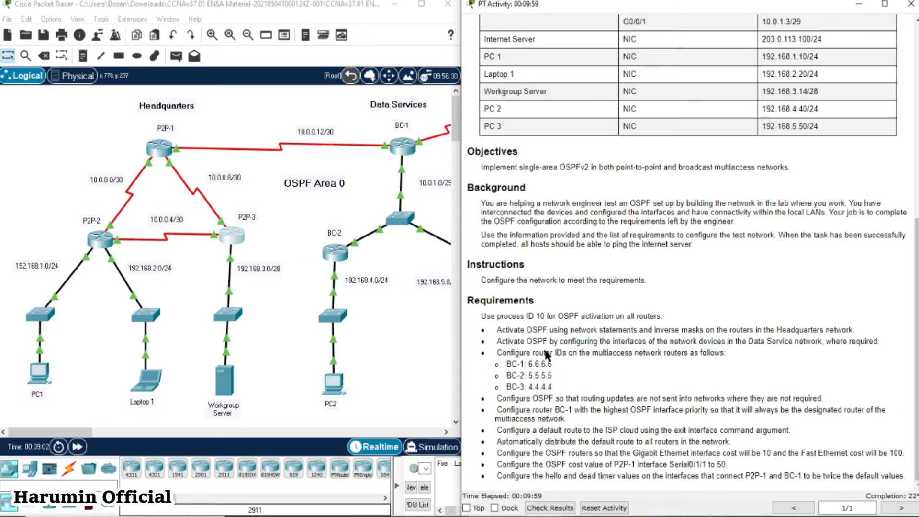
Step: Open the command line of router BC-1 in Data Services and enter privileged EXEC mode
drag(47, 432, 67, 433)
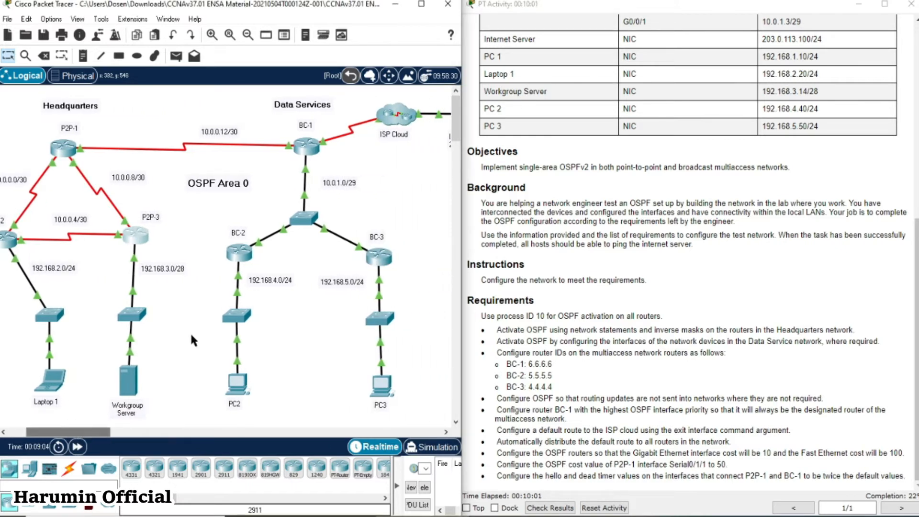
click(306, 147)
drag(369, 61, 200, 29)
key(Return)
key(Return)
text(en)
key(Return)
Step: Show BC-1's interface summary with sh ip int brief, then widen the router window and move it clear of the topology
text(sh i[)
text( o)
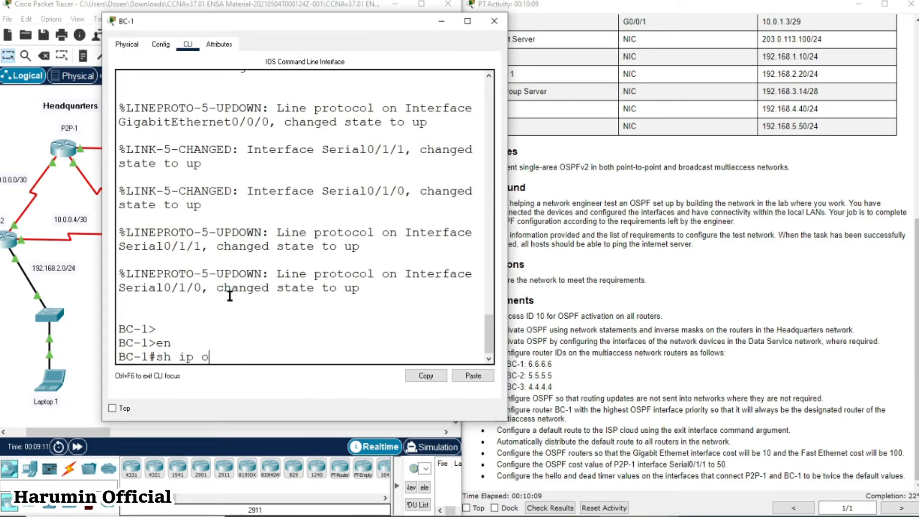
key(BackSpace)
text(int brief)
key(Return)
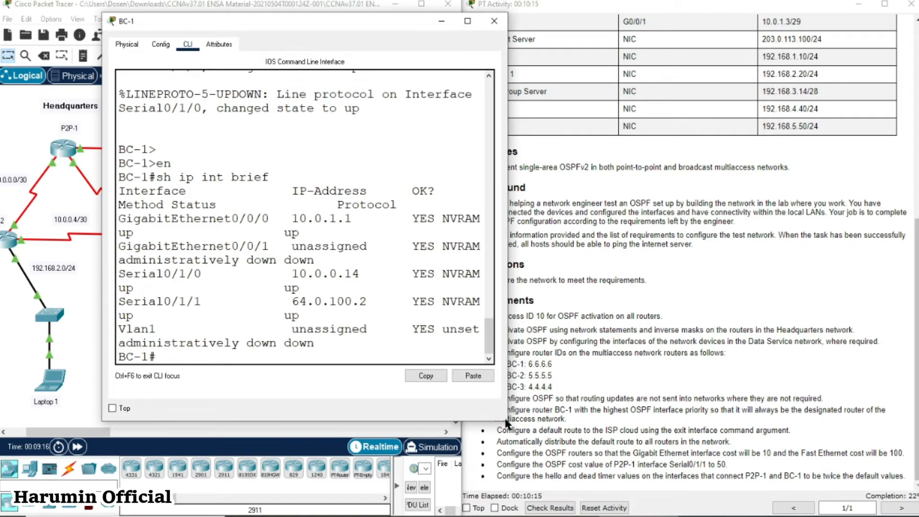
drag(508, 419, 717, 451)
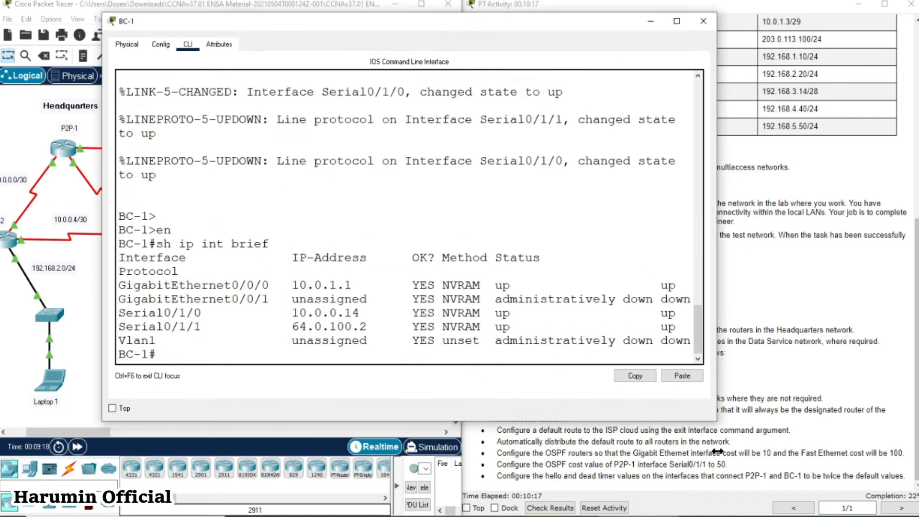
drag(276, 22, 580, 22)
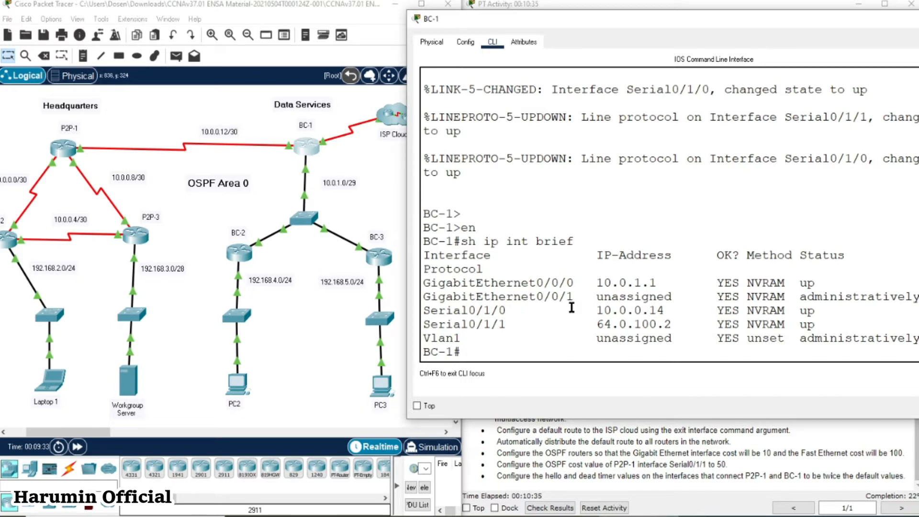
drag(677, 312, 433, 269)
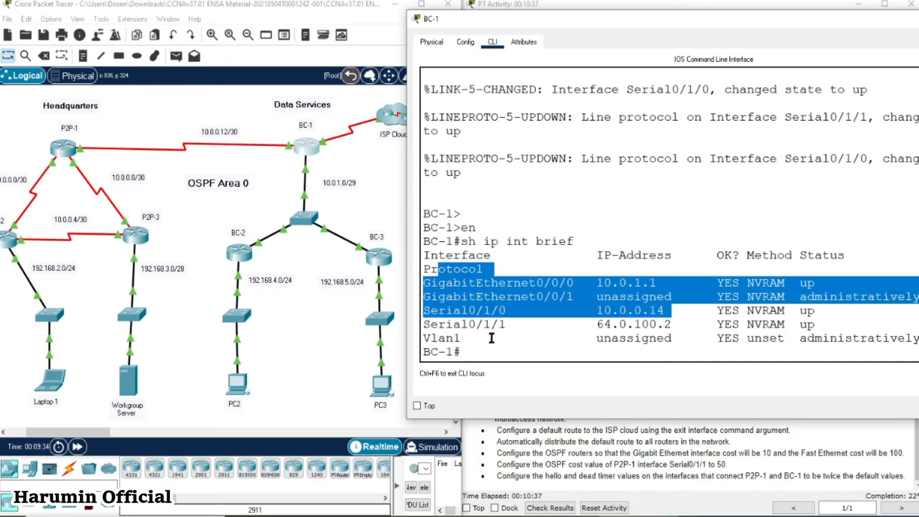
Step: Enter global configuration on BC-1 and start OSPF process 10
click(491, 359)
text(conf t)
key(Return)
text(router os)
key(BackSpace)
text(osp)
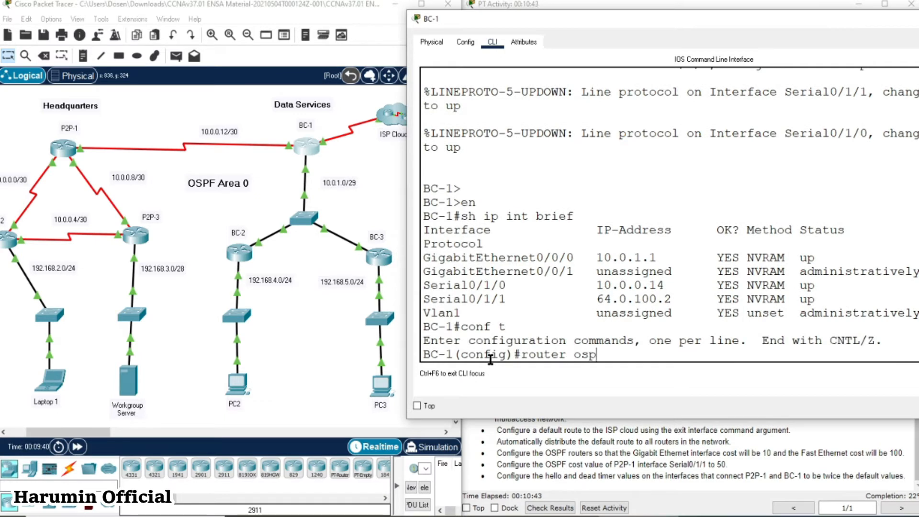
text(f 10)
key(Return)
Step: Set BC-1's OSPF router ID to 6.6.6.6
text(router)#ro)
key(Return)
text(router-id)
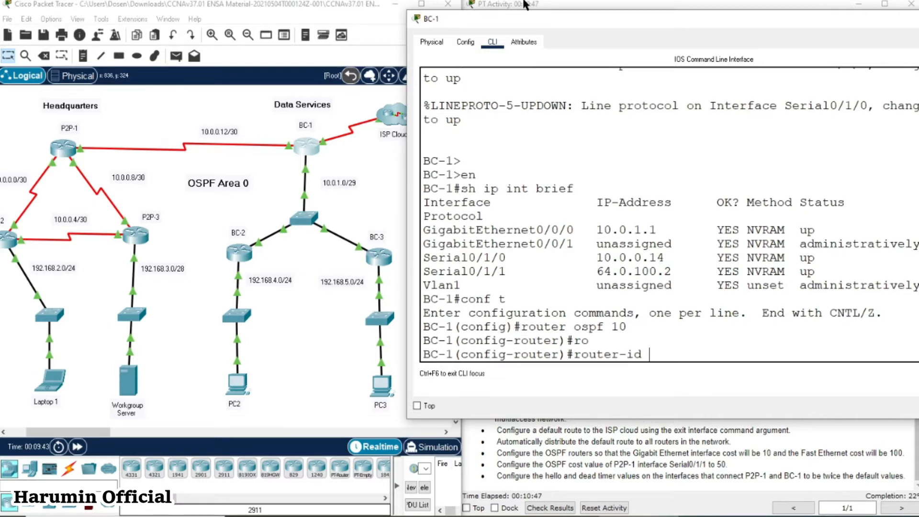
drag(522, 19, 304, 27)
text(6.6.6.6)
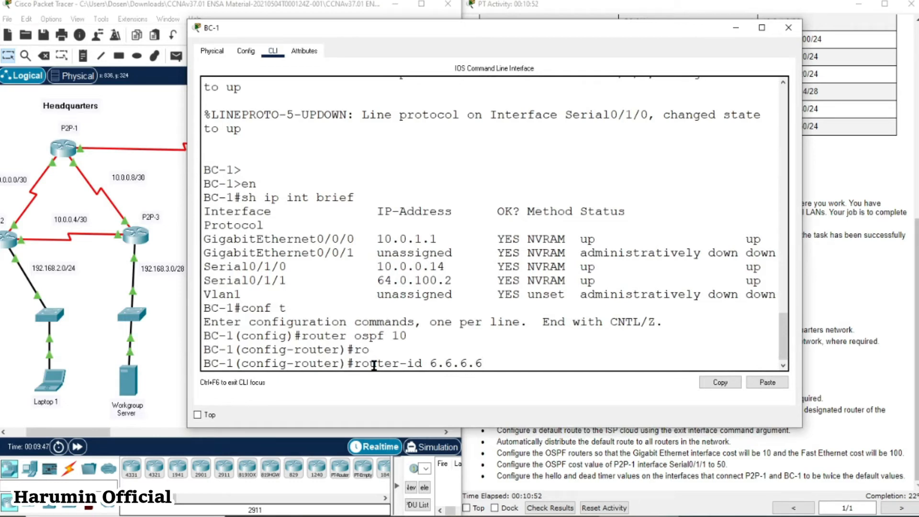
key(Return)
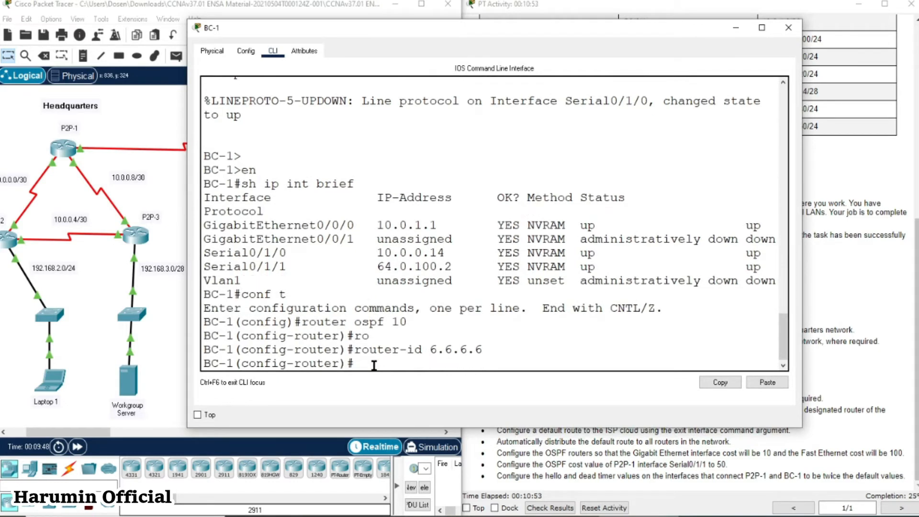
Step: Activate OSPF process 10 in area 0 directly on BC-1's interface g0/0/0
drag(300, 32, 495, 82)
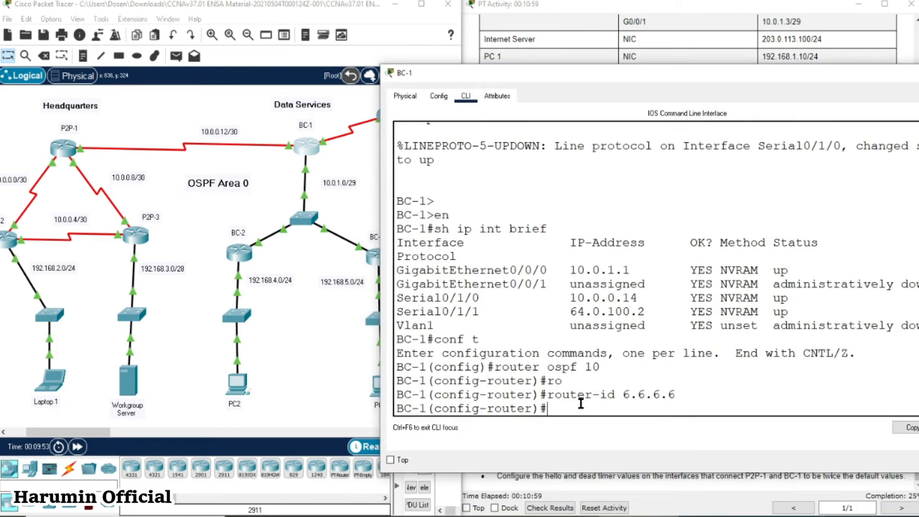
text(g)
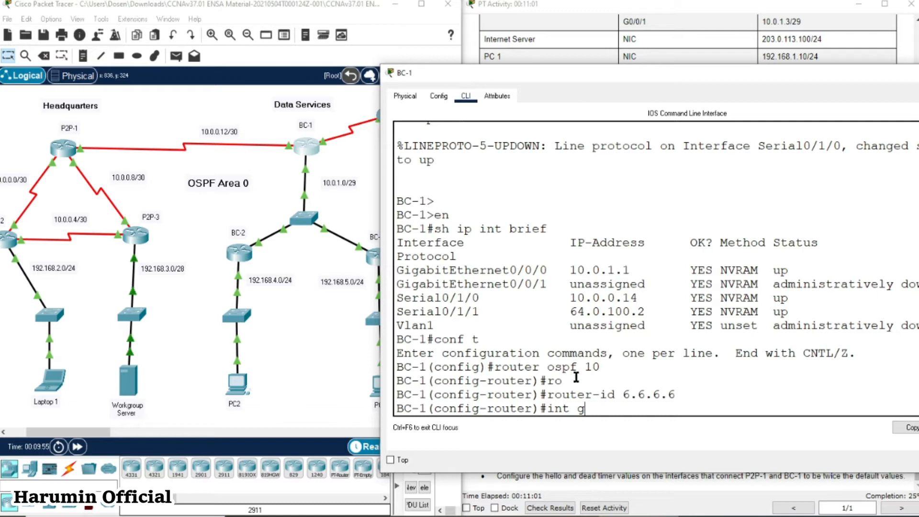
text(0/0/0)
key(Return)
text(ip so)
key(Tab)
key(BackSpace)
key(BackSpace)
text(os)
key(Tab)
text(10 are)
key(Tab)
text(0)
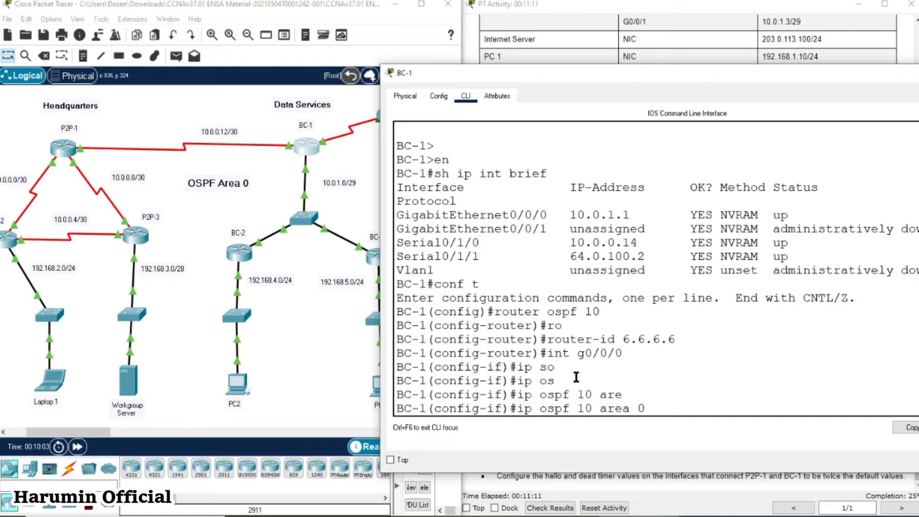
key(Return)
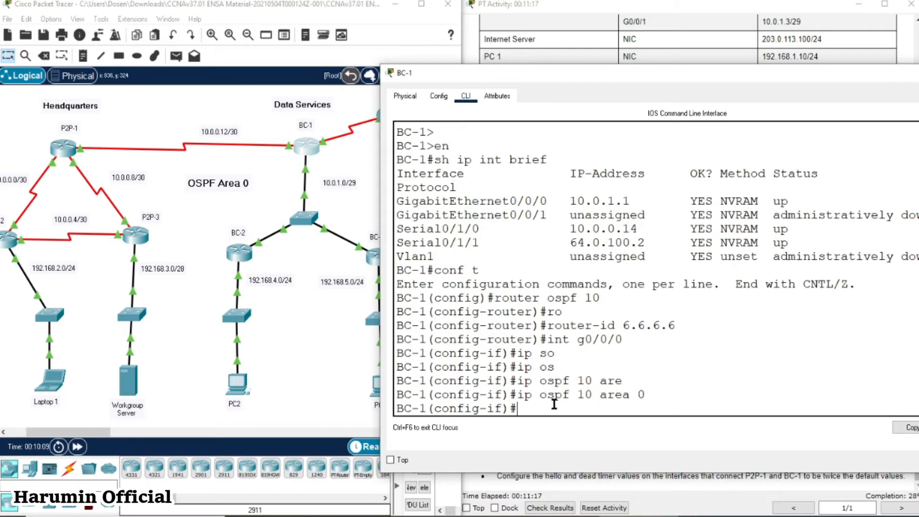
Step: Activate OSPF process 10 in area 0 on BC-1's interface s0/1/0, then close the router window
text(int s0/1/0)
key(Return)
text(ip)
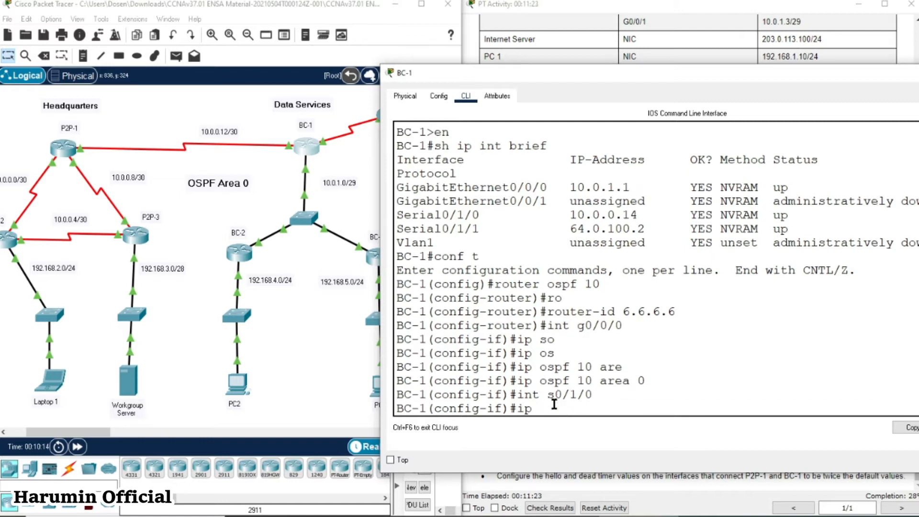
text( ospf 2)
key(Tab)
key(BackSpace)
text(10 are`)
key(Tab)
key(BackSpace)
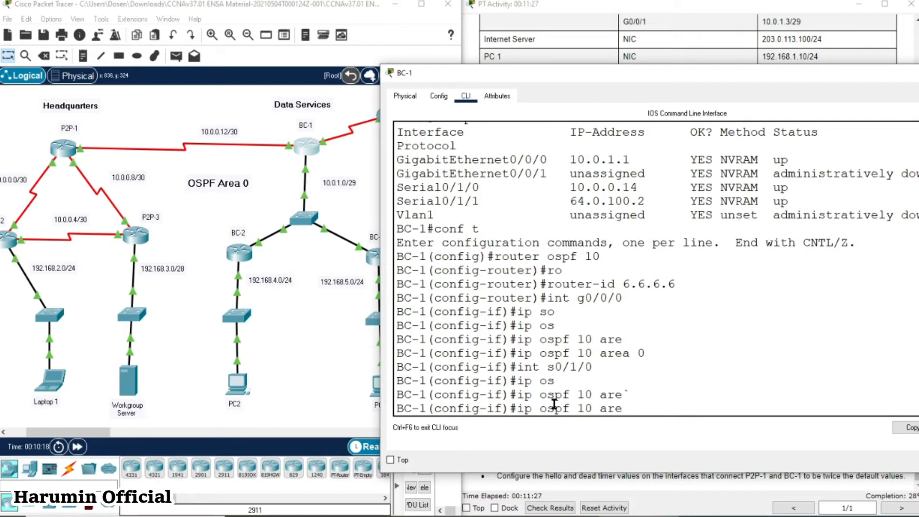
key(Tab)
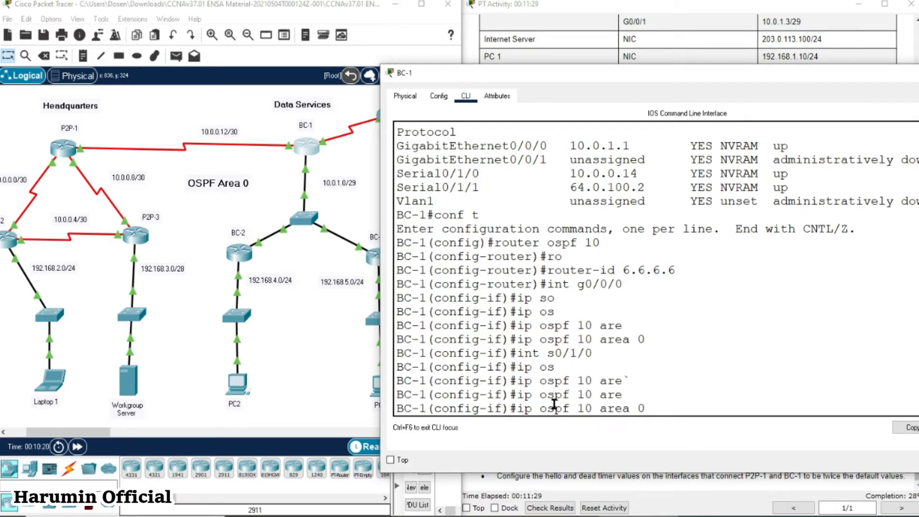
text(0)
key(Return)
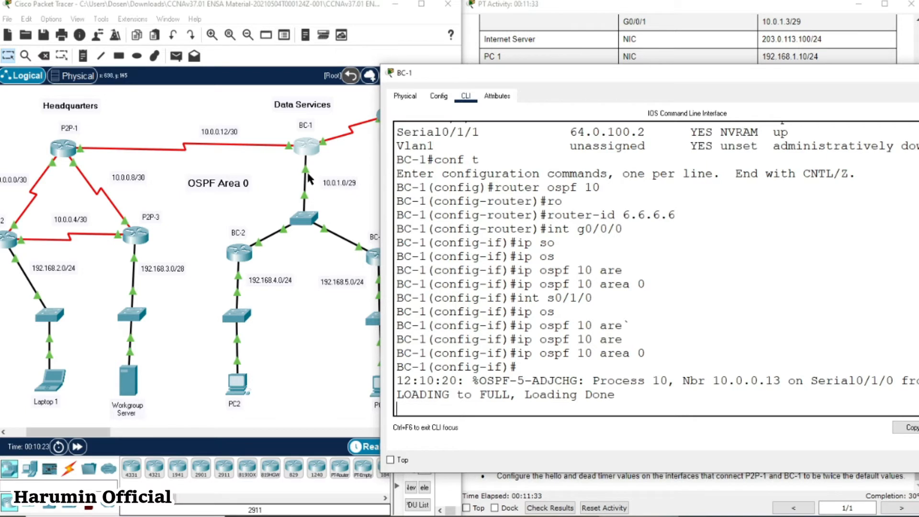
key(Return)
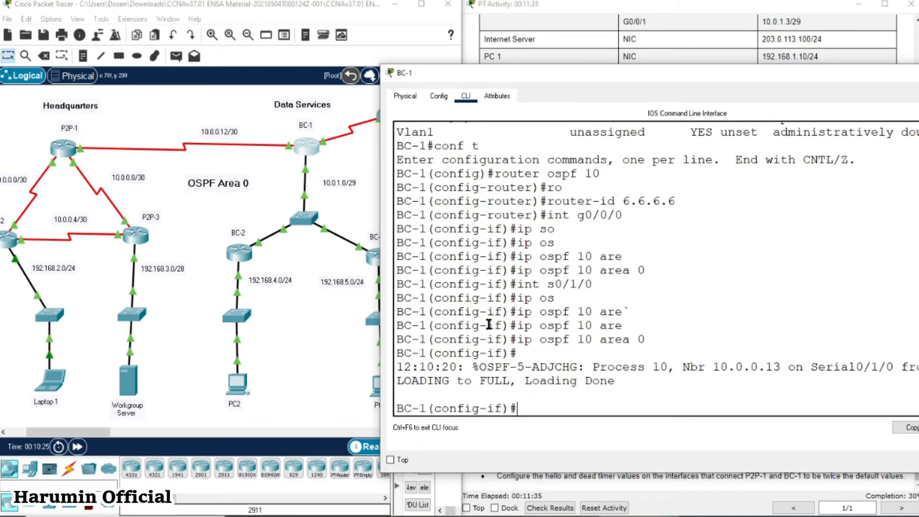
drag(545, 77, 359, 58)
click(795, 54)
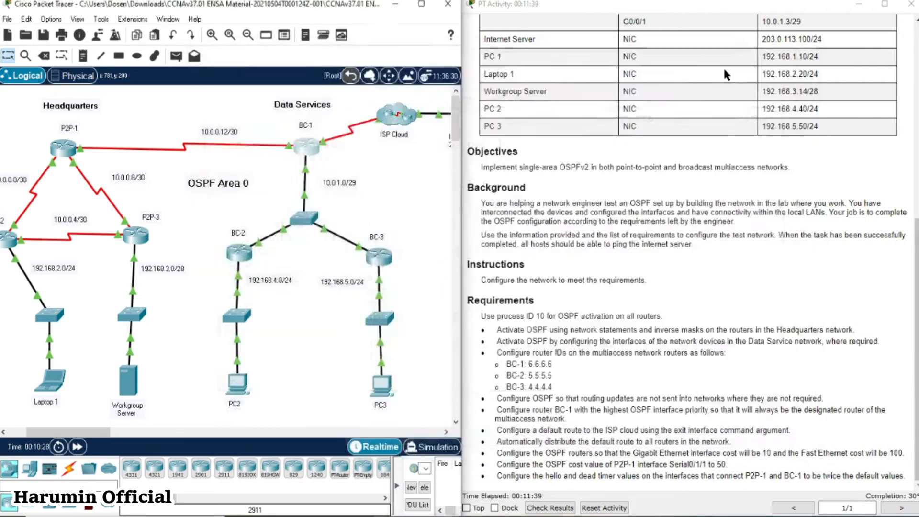
Step: Open the command line of router BC-2 and enter privileged EXEC mode
click(237, 256)
key(Return)
key(Return)
text(en)
key(Return)
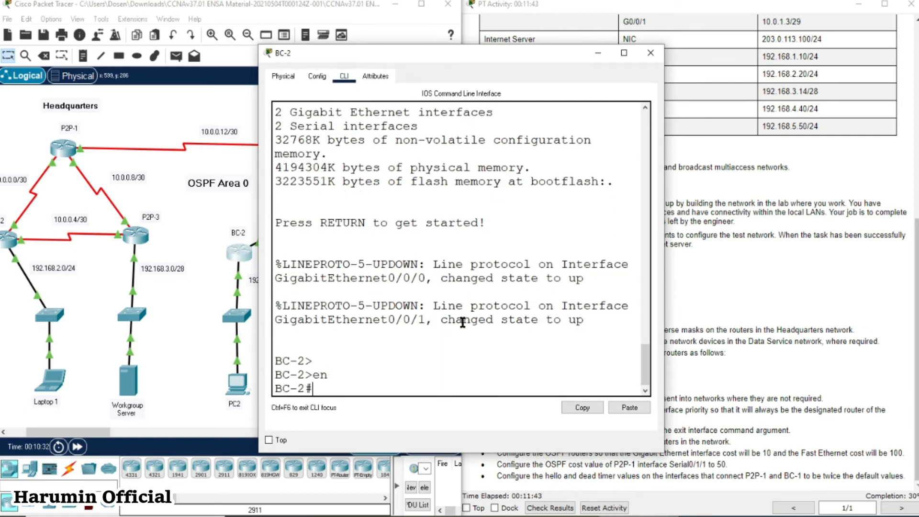
Step: Show BC-2's interface summary with sh ip int brief and widen the router window
text(sh ip in)
key(Tab)
text(t)
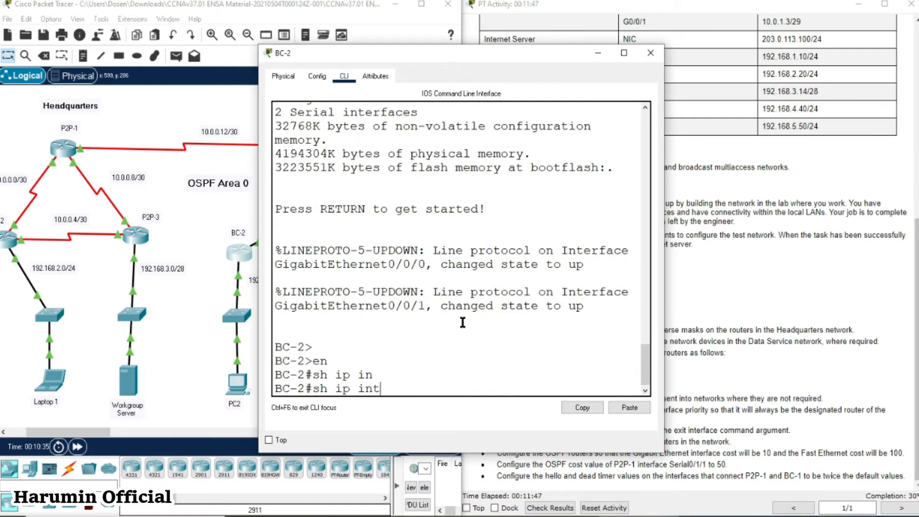
text( brief)
key(BackSpace)
key(BackSpace)
key(BackSpace)
key(BackSpace)
key(BackSpace)
text(brief)
key(Return)
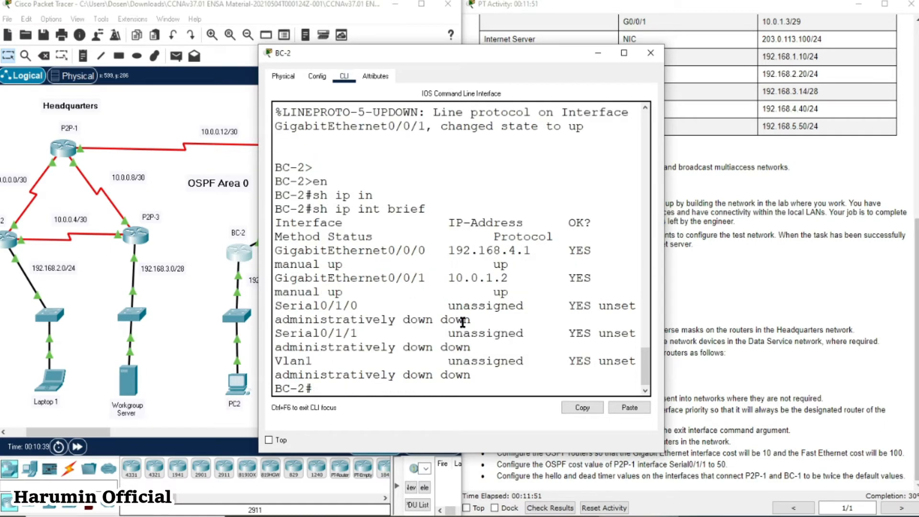
drag(661, 453, 897, 453)
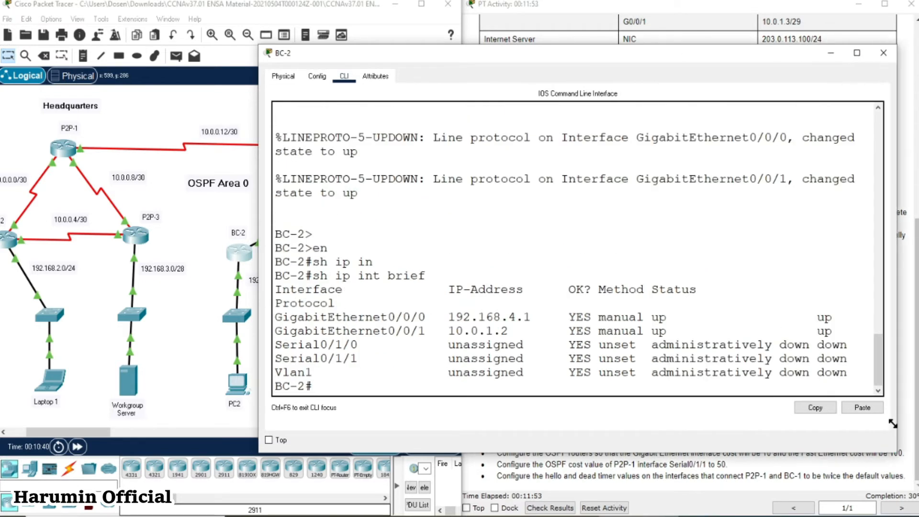
Step: Enter global configuration on BC-2 and start OSPF process 10
text(cpo)
key(BackSpace)
key(BackSpace)
key(BackSpace)
text(conf t)
key(Return)
text(route)
key(Tab)
text(r os)
key(Tab)
text(20)
text(10)
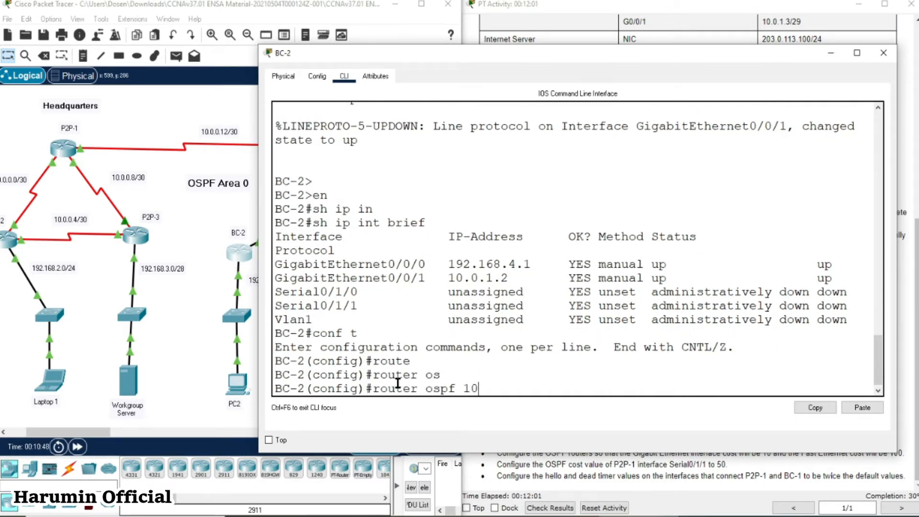
key(Return)
Step: Set BC-2's OSPF router ID to 5.5.5.5
text(ro)
key(Tab)
drag(426, 56, 307, 77)
text(5.5.5.5)
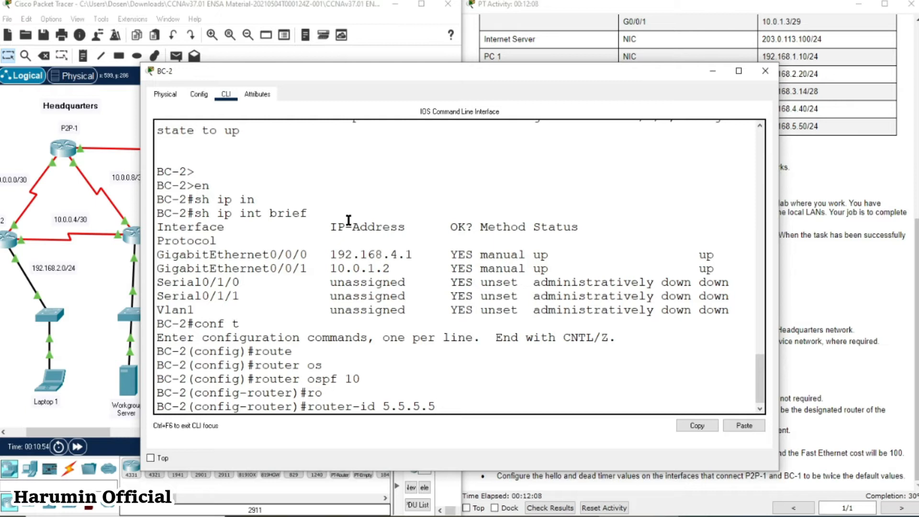
key(Return)
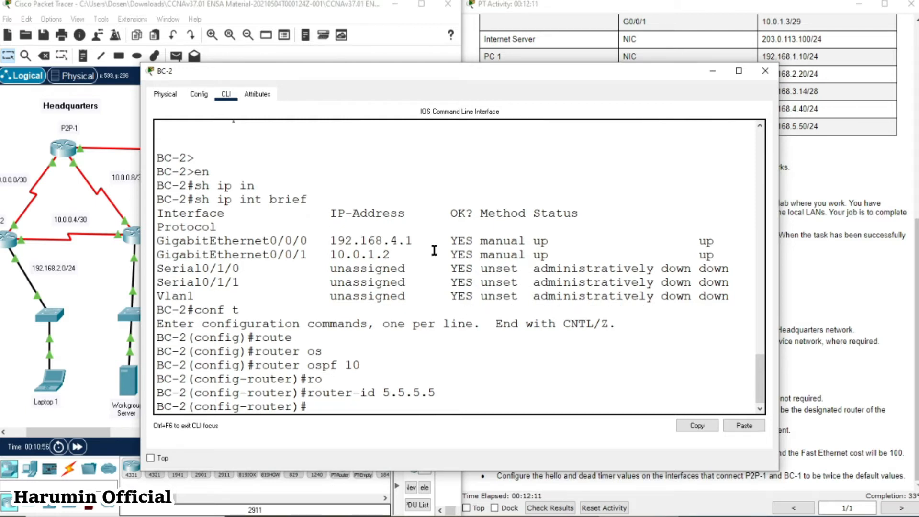
Step: Activate OSPF process 10 in area 0 directly on BC-2's interface g0/0/0
text(int g0/0/)
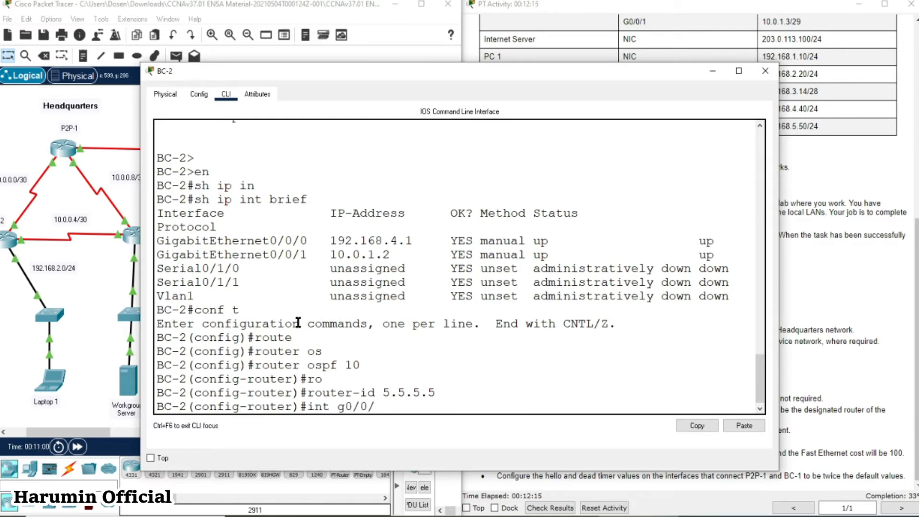
text(0)
key(Return)
text(ip)
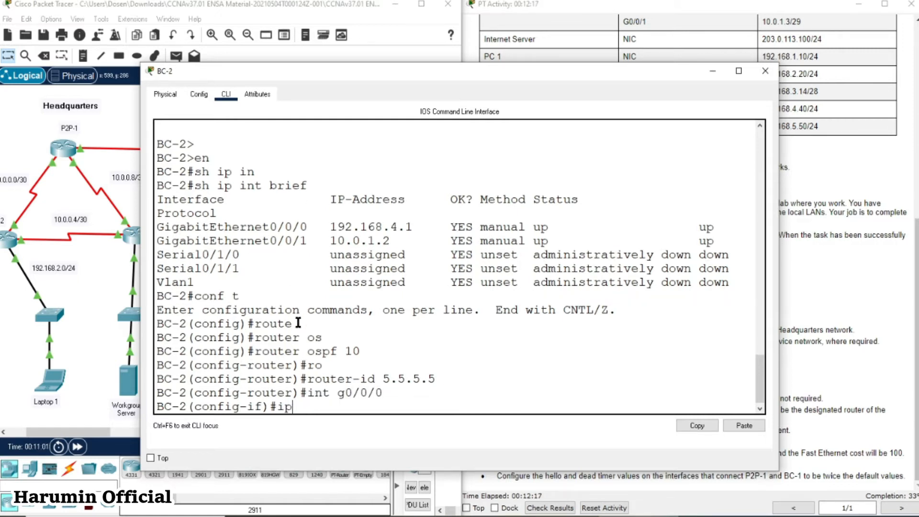
text( os)
key(Tab)
text(are)
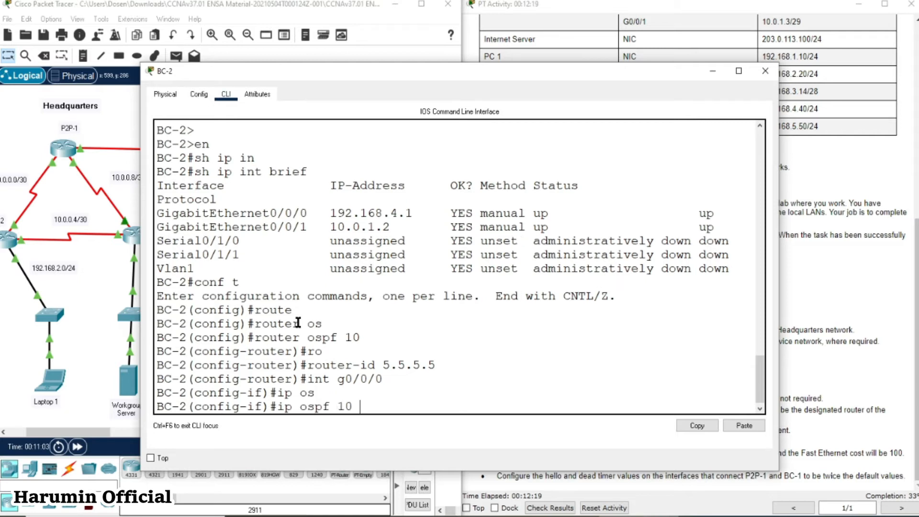
key(Tab)
text(0)
key(Return)
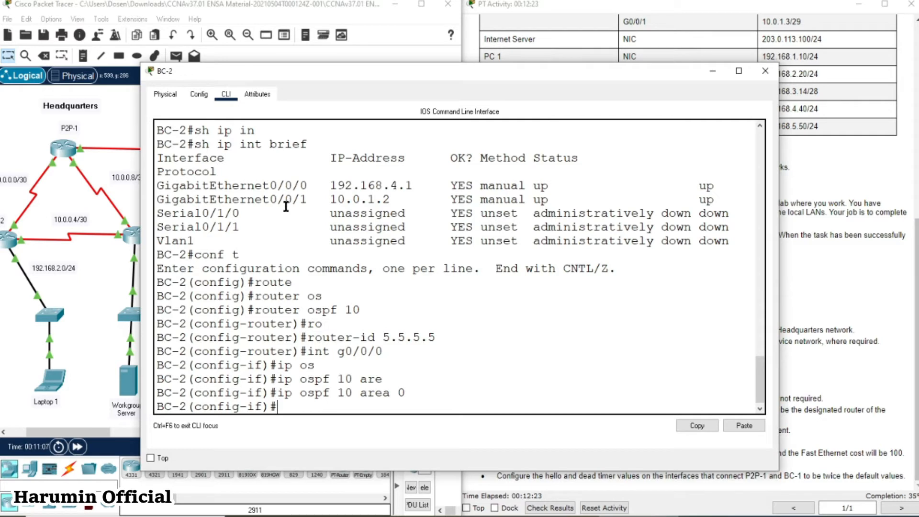
Step: Activate OSPF process 10 in area 0 directly on BC-2's interface g0/0/1
text(int g0/0/1)
key(Return)
text(ip os)
key(Tab)
text(10 are)
key(Tab)
text(0)
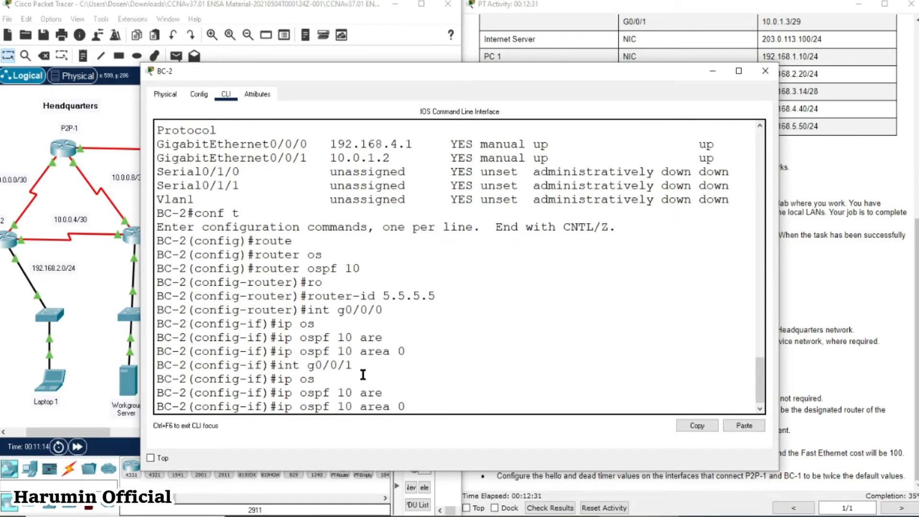
key(Return)
key(Return)
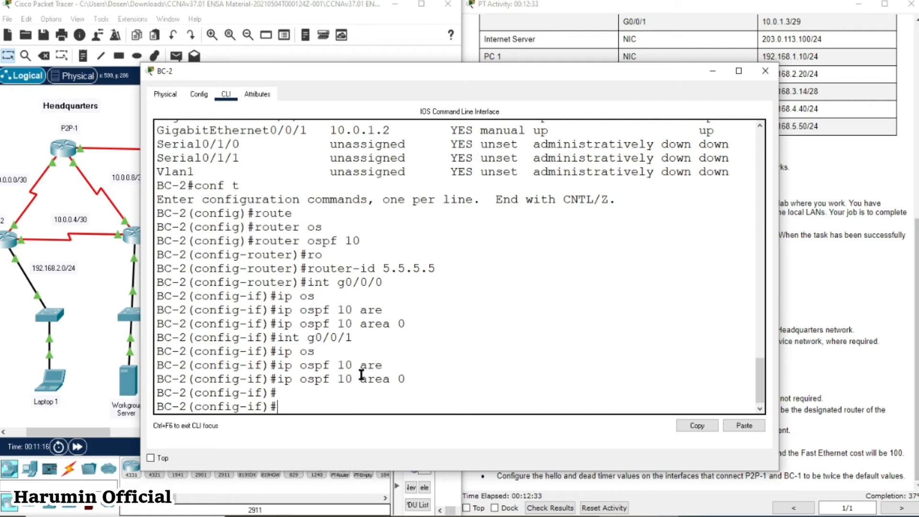
Step: Open the command line of router BC-3 and move its window clear of the requirements to check the router ID
click(107, 294)
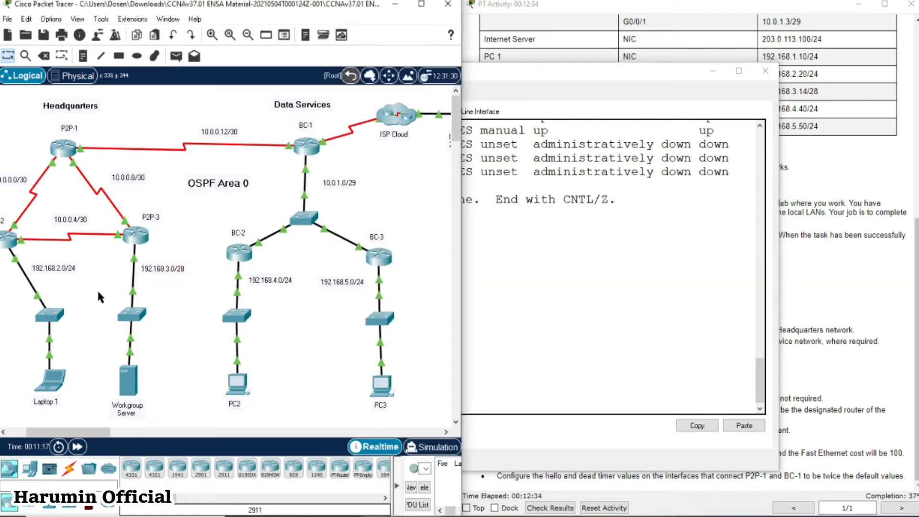
click(386, 256)
drag(374, 51, 219, 46)
click(823, 286)
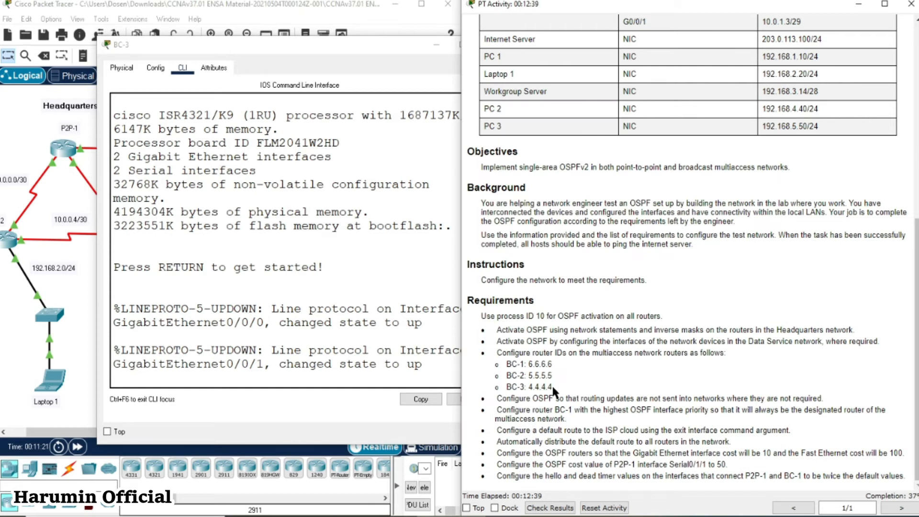
Step: Enter privileged mode on BC-3, show its interface summary with sh ip int brief and widen the router window
click(271, 367)
key(Return)
key(Return)
text(en)
key(Return)
text(c)
key(BackSpace)
text(sh i[)
text( int brief)
key(Return)
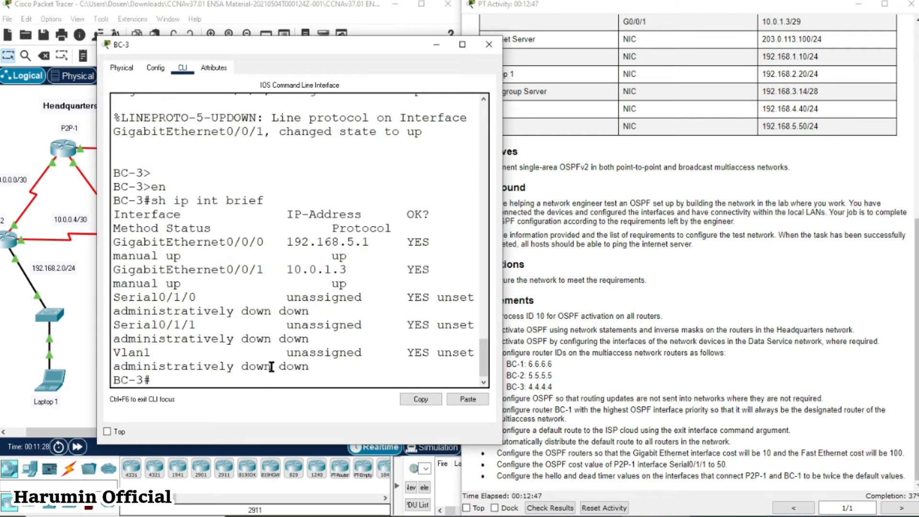
drag(502, 444, 681, 433)
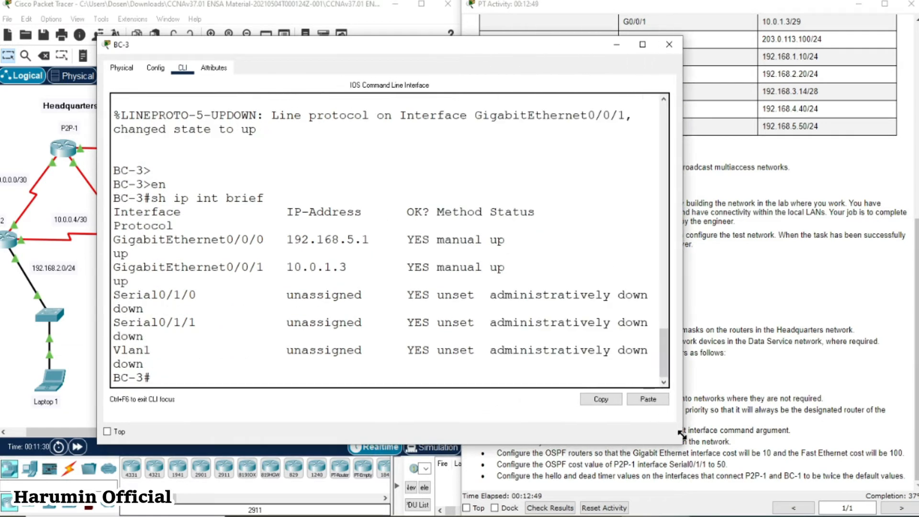
Step: Enter global configuration on BC-3 and start OSPF process 10
text(conf t)
key(Return)
text(ro)
key(Tab)
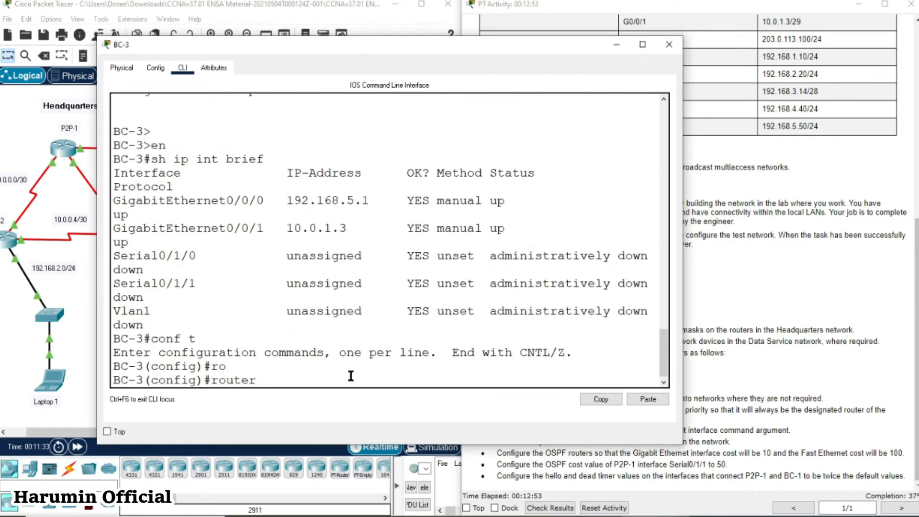
text(os)
key(Tab)
text(10)
key(Return)
Step: Set BC-3's OSPF router ID to 4.4.4.4
text(ro)
key(Tab)
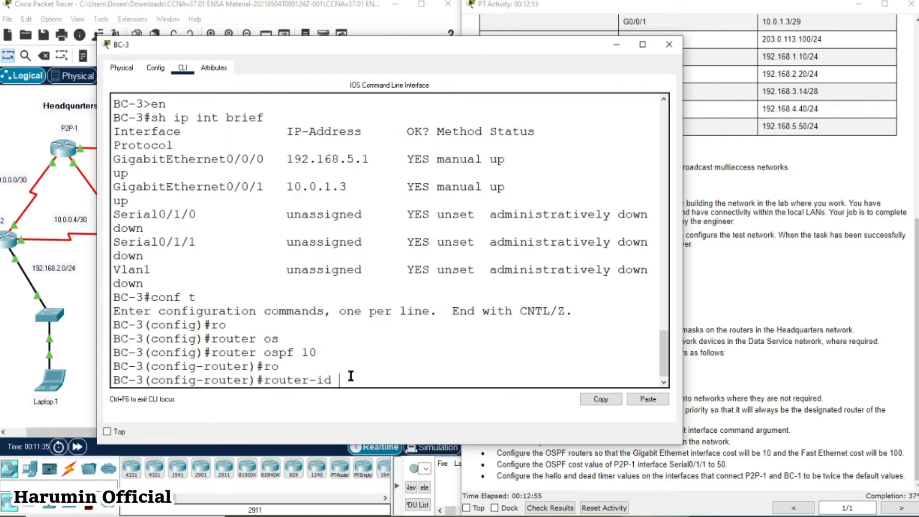
text(4.4.4.4)
key(Return)
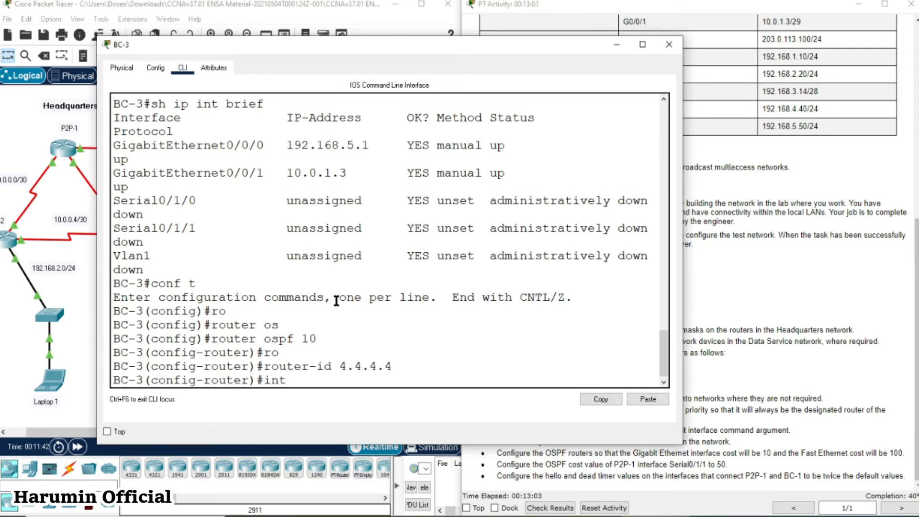
Step: Activate OSPF process 10 in area 0 directly on BC-3's interface g0/0/0
text(g0/0/0)
key(Return)
text(ip )
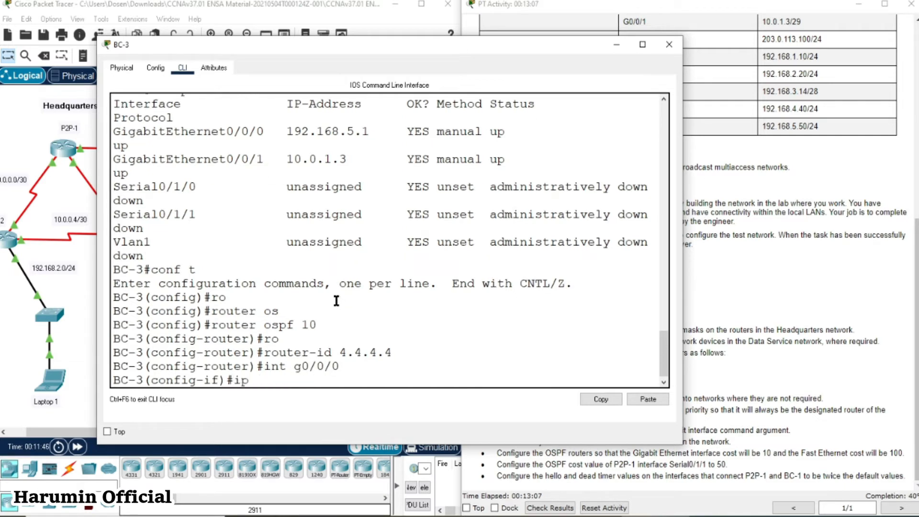
text(os)
key(Tab)
text(10 are)
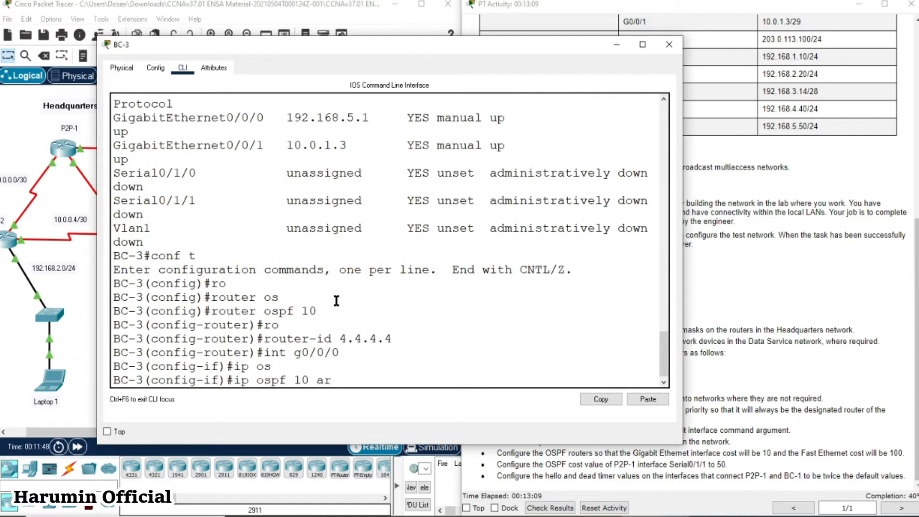
key(Tab)
text(0)
key(Return)
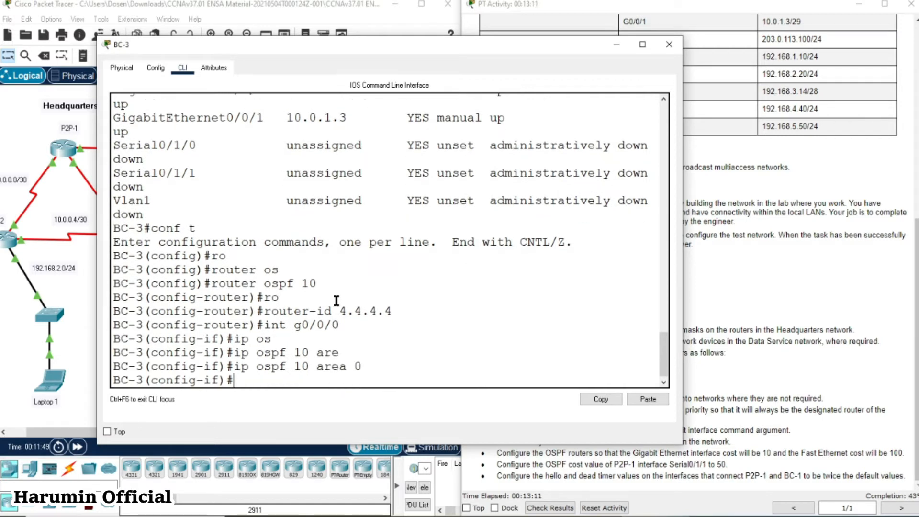
Step: Activate OSPF process 10 in area 0 on BC-3's interface g0/0/1 and close the router window
scroll(310, 201, up, 2)
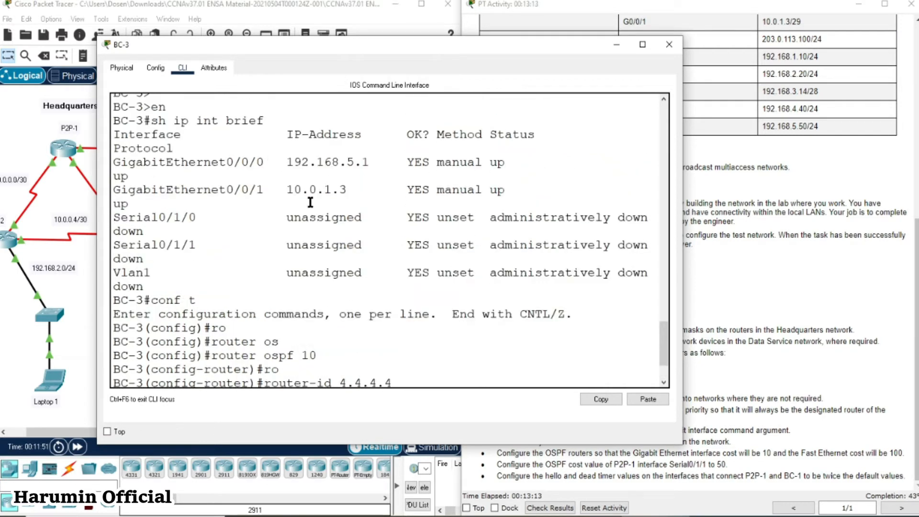
scroll(387, 305, down, 2)
text(int g0/0)
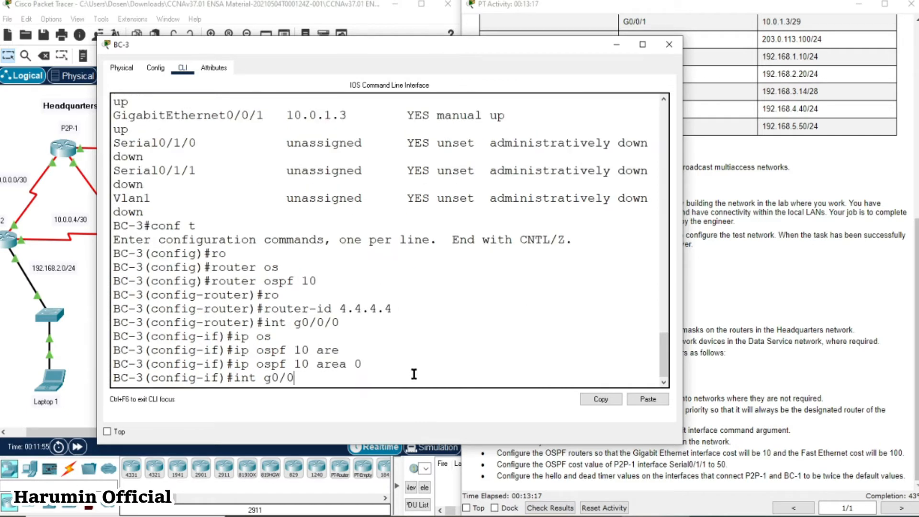
text(/1)
key(Return)
text(ip os)
key(Tab)
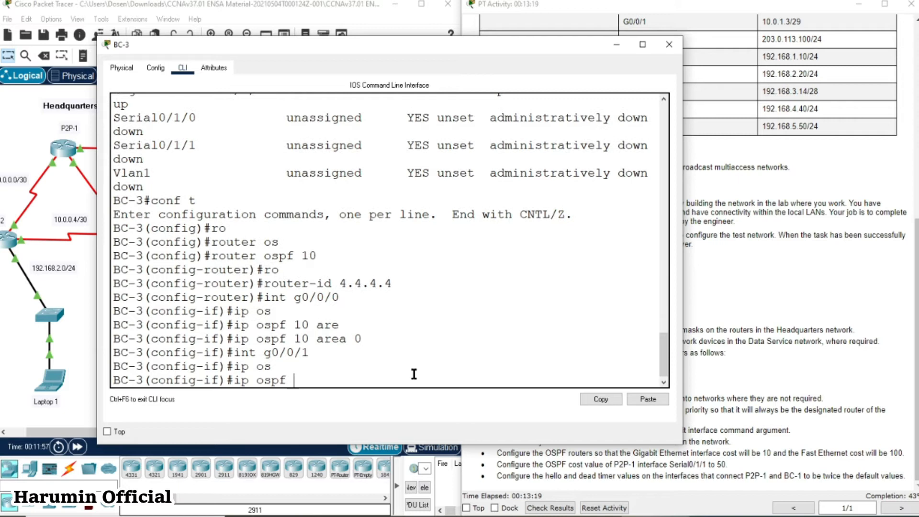
text(10 are)
key(Tab)
text(0)
key(Return)
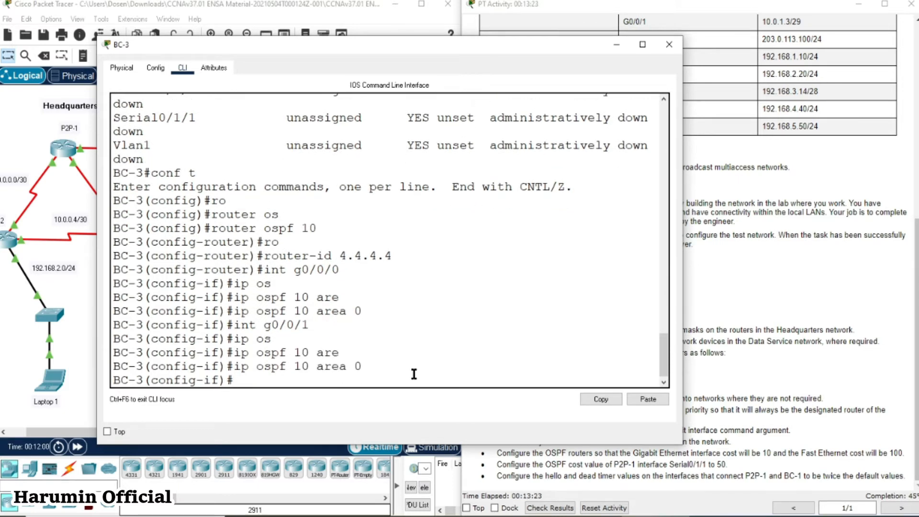
click(667, 46)
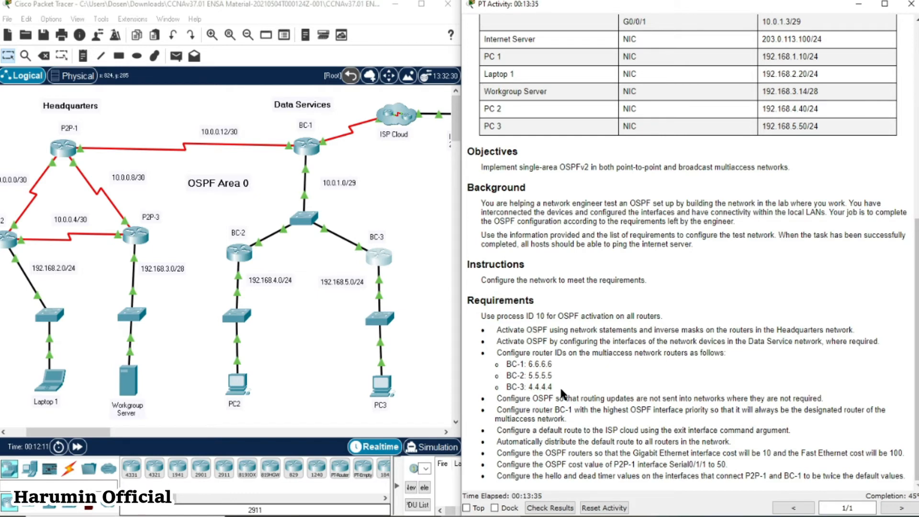
Step: Review the router ID and routing-update requirements, and reopen BC-3's command line to check its interface addresses
drag(557, 386, 524, 353)
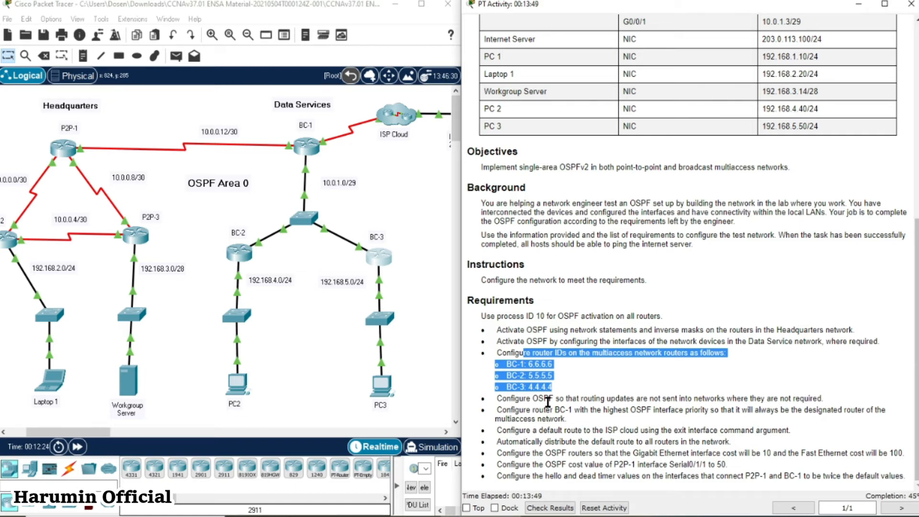
click(548, 402)
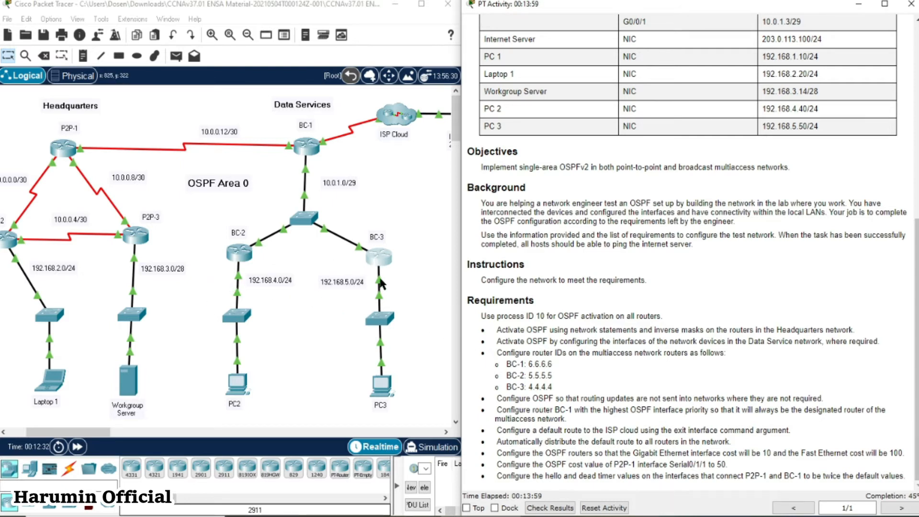
click(379, 263)
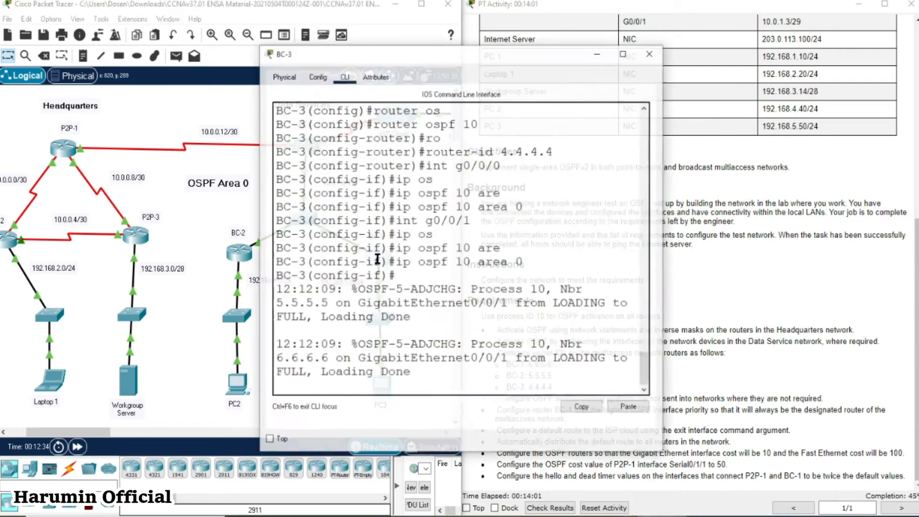
scroll(693, 195, up, 6)
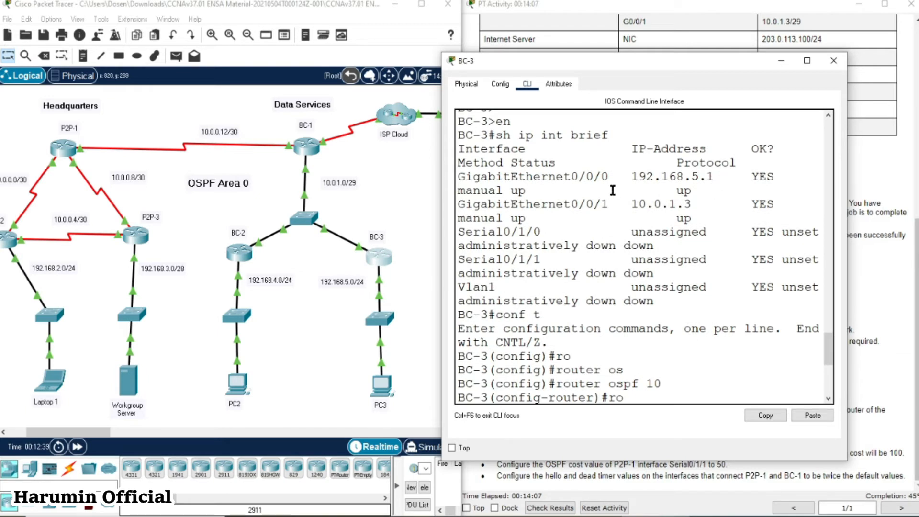
scroll(651, 284, down, 6)
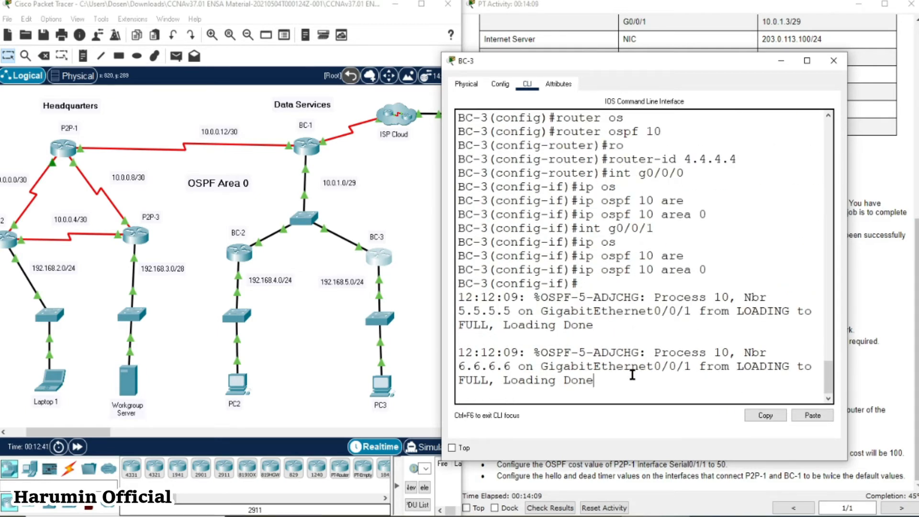
Step: Leave interface configuration on BC-3 and enter the configuration of OSPF process 10
text(exit)
key(Return)
key(Return)
text(ro)
key(Tab)
text(os)
key(Tab)
text(1)
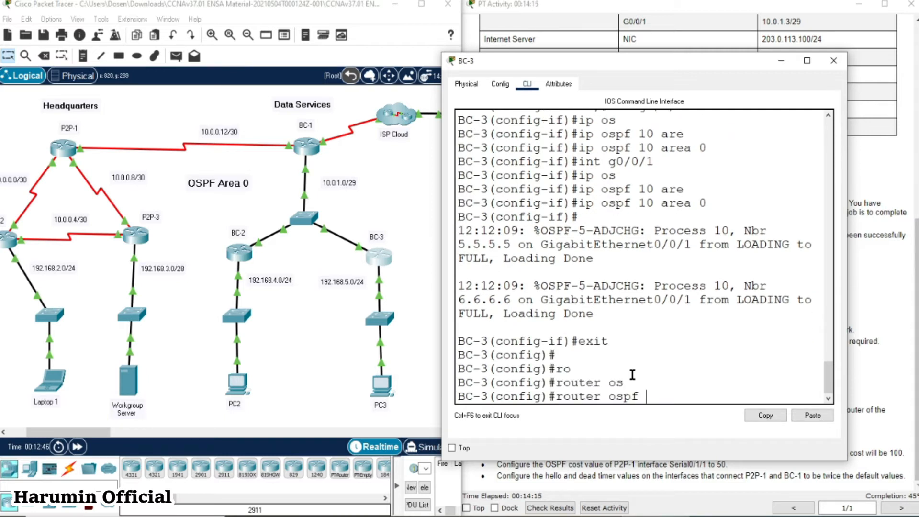
text(10)
key(Return)
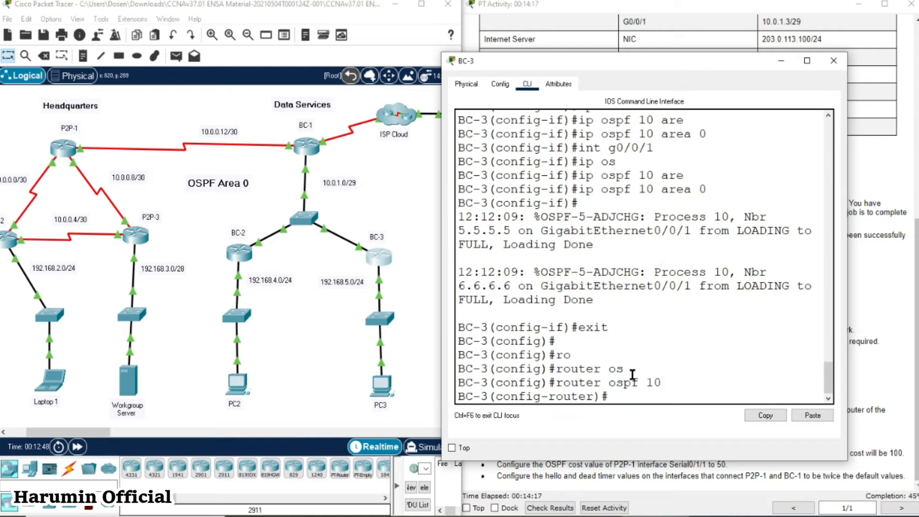
Step: Make BC-3's LAN interface g0/0/0 passive in OSPF
text(pas)
key(Tab)
text(g0/0/0)
key(Return)
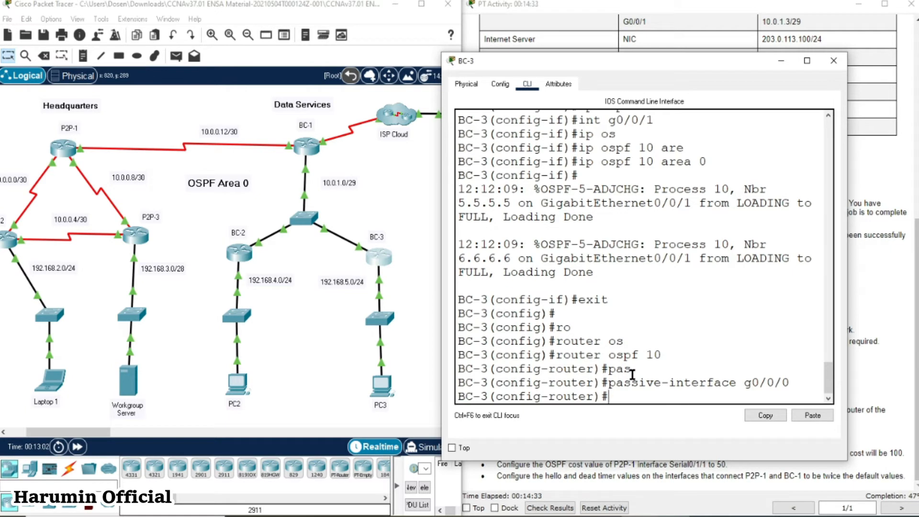
Step: Reopen BC-2's command line beside the topology and return from interface to global configuration
click(236, 253)
drag(371, 70, 668, 41)
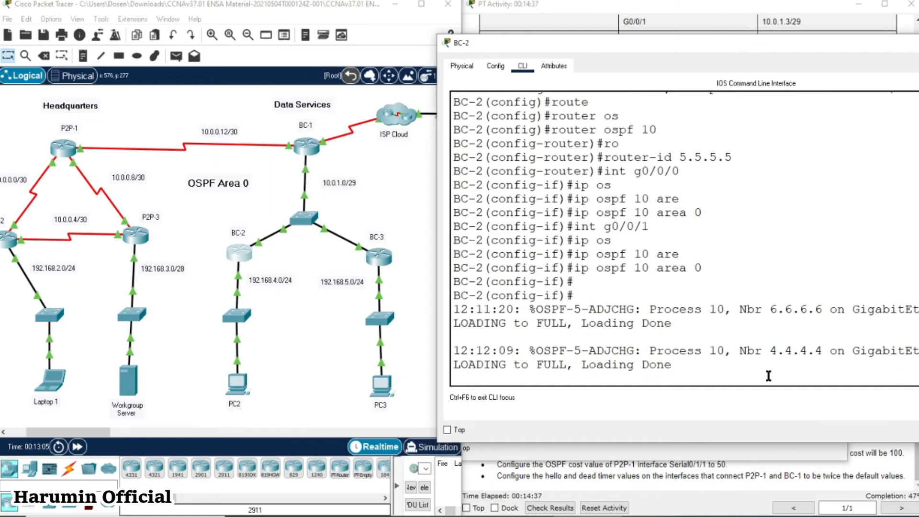
key(Return)
key(Return)
text(exit)
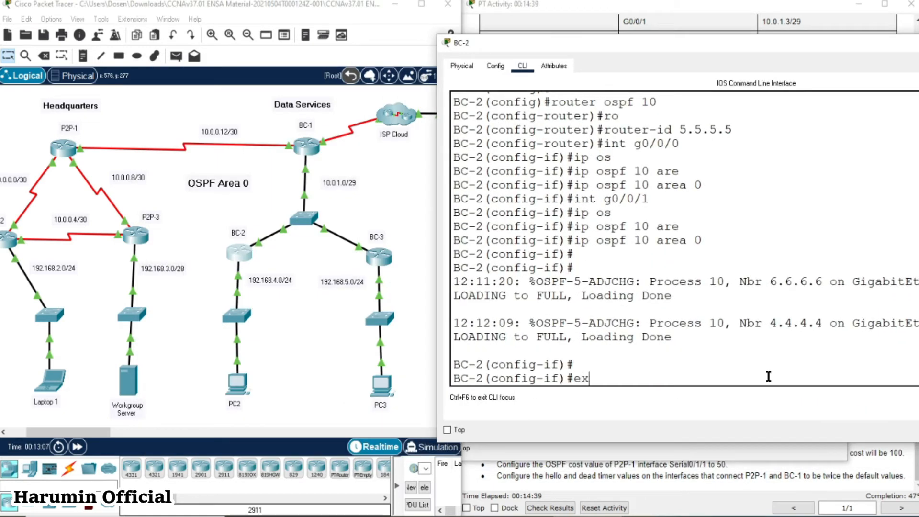
key(Return)
Step: Check BC-2's interface addresses and enter the configuration of OSPF process 10
text(ro)
key(Tab)
text(uter)
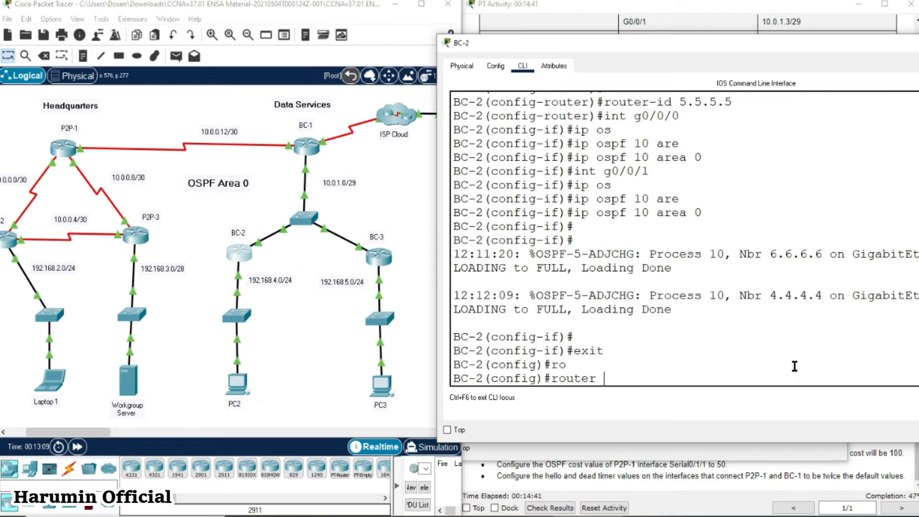
scroll(768, 377, up, 5)
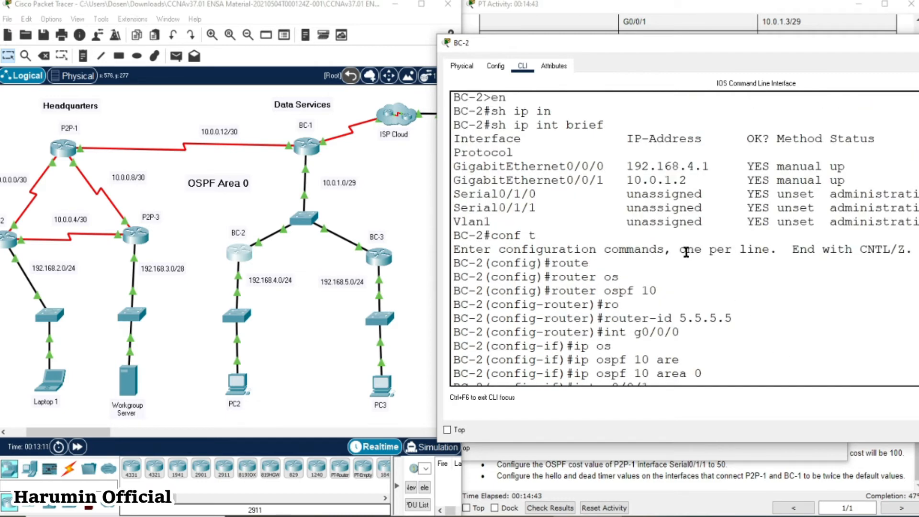
scroll(706, 310, down, 5)
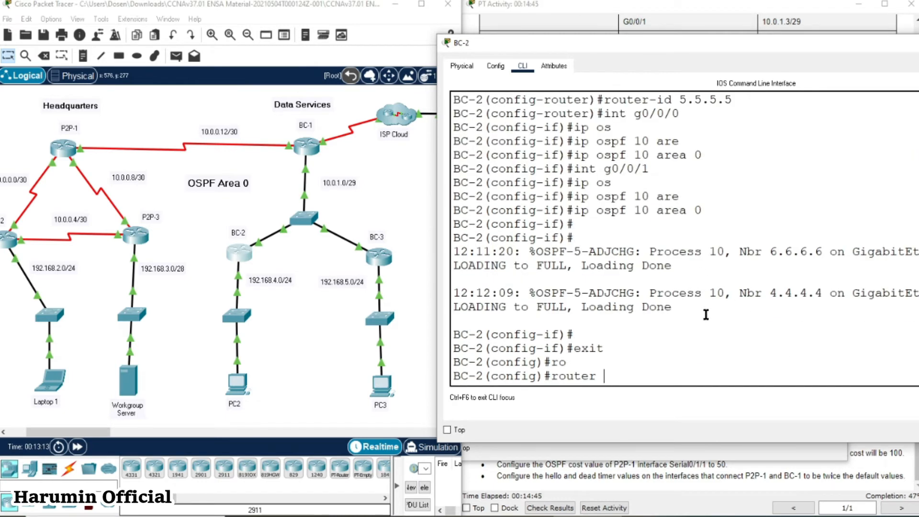
key(BackSpace)
text(os)
key(Tab)
text(10)
key(Return)
Step: Make BC-2's LAN interface g0/0/0 passive in OSPF
text(pas)
key(Tab)
text(g0/0/0)
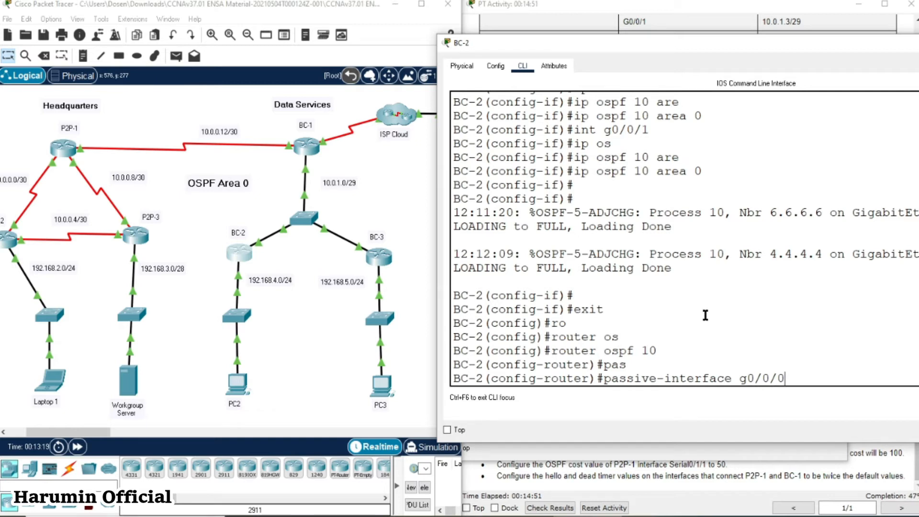
scroll(706, 314, up, 10)
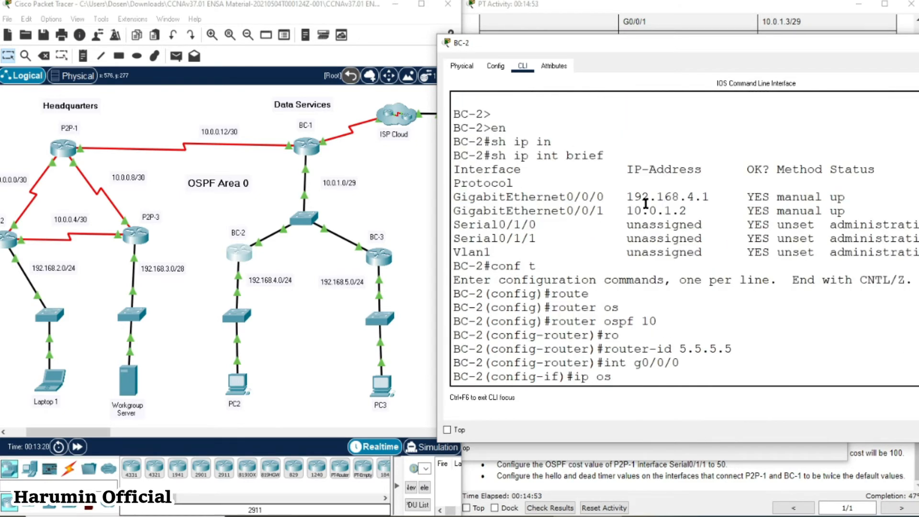
scroll(625, 203, down, 10)
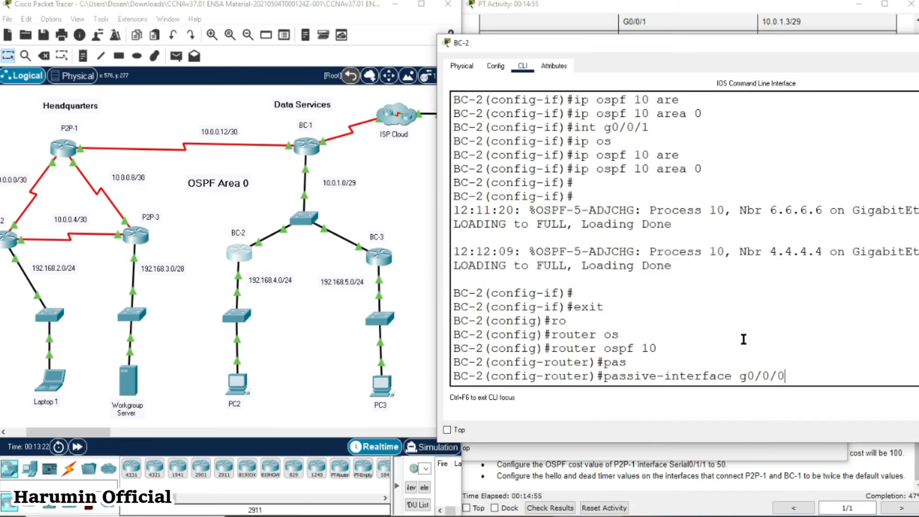
key(Return)
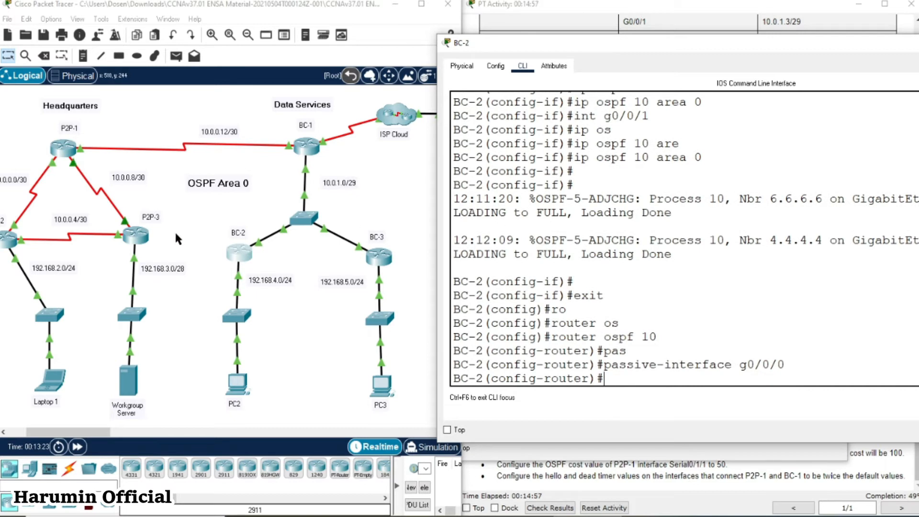
Step: Open P2P-3's command line and list a brief summary of its IP interfaces
click(137, 243)
click(138, 242)
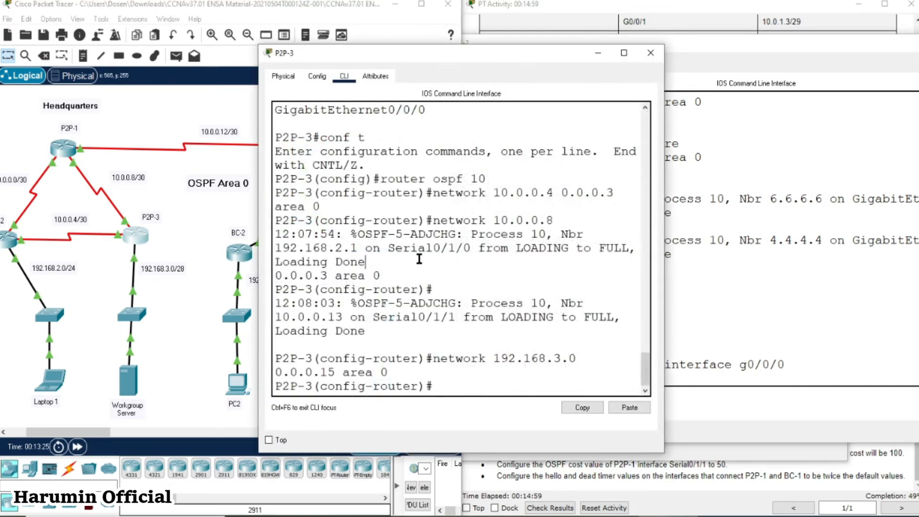
scroll(420, 259, up, 10)
scroll(420, 259, up, 7)
scroll(420, 259, down, 15)
key(Return)
key(Return)
text(do syh)
key(BackSpace)
key(BackSpace)
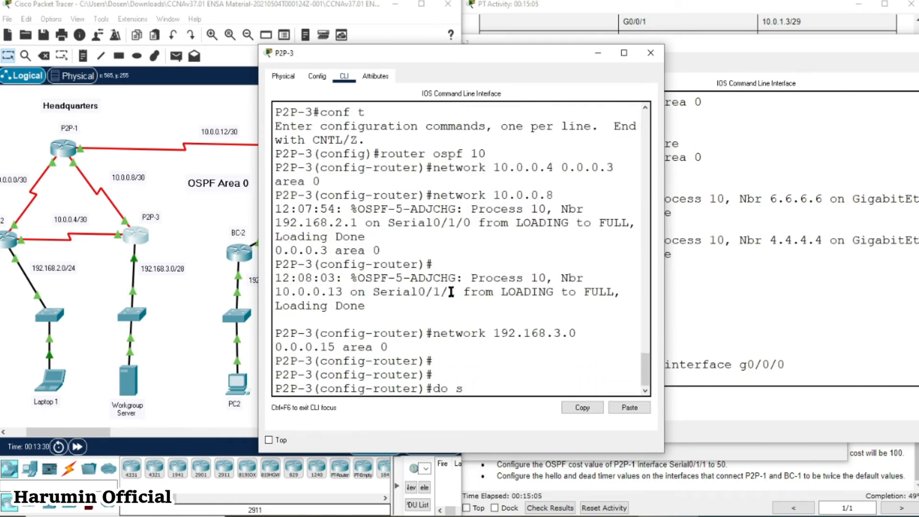
text(h ip int brief)
key(Return)
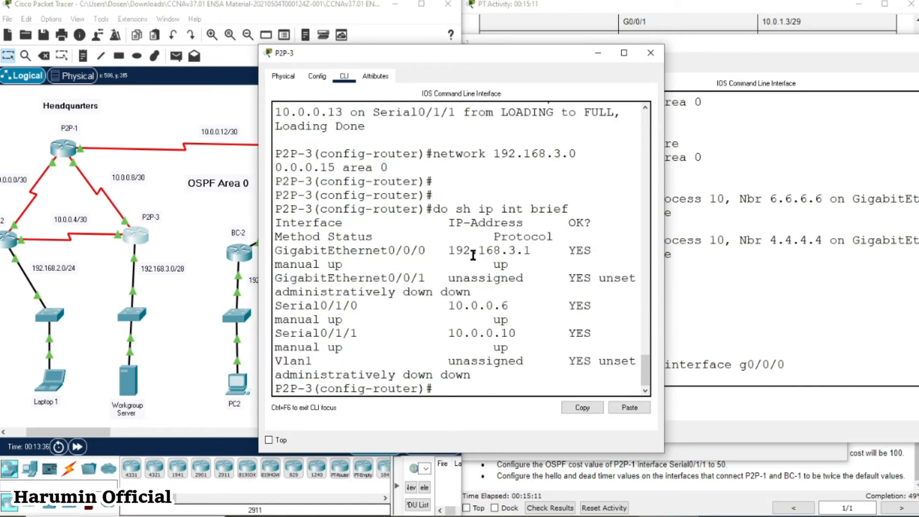
Step: Make P2P-3's LAN interface g0/0/0 passive in OSPF process 10
text(pas)
key(Tab)
text(g0/0/0)
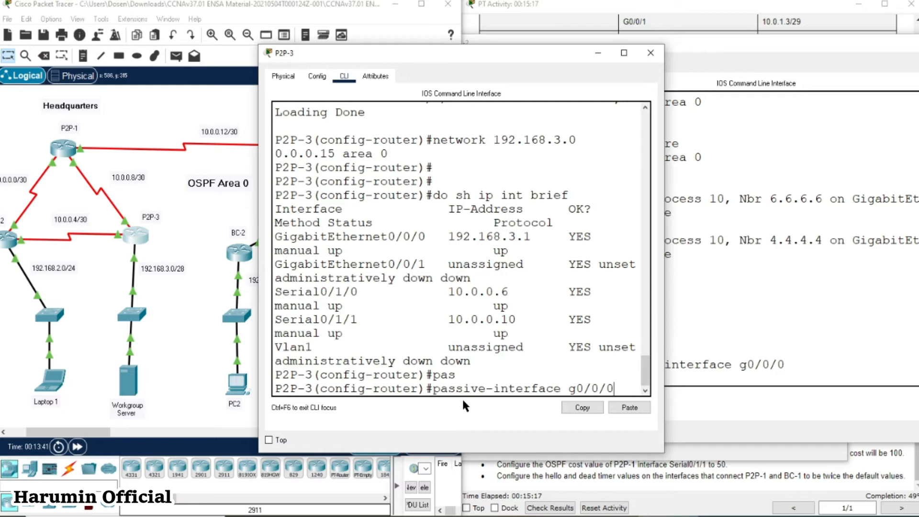
key(Return)
key(Return)
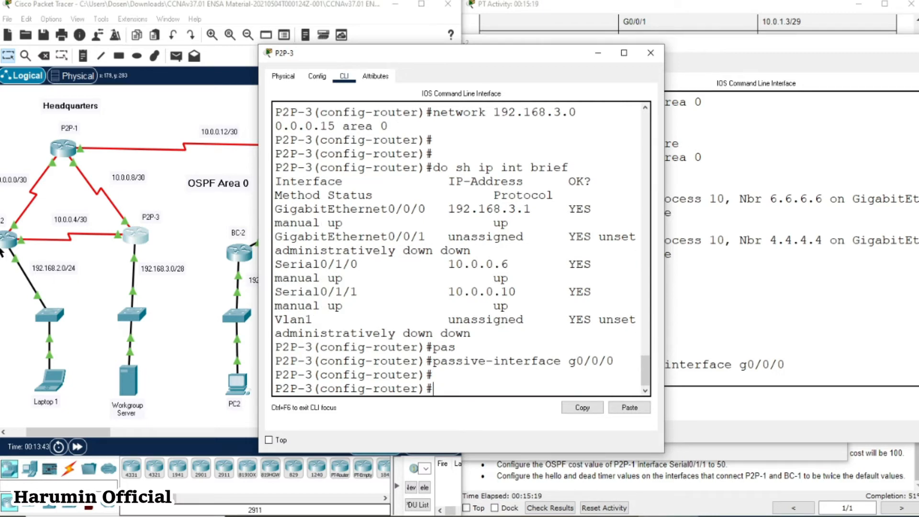
Step: Open P2P-2's command line beside the topology and list a brief summary of its IP interfaces
drag(39, 433, 29, 434)
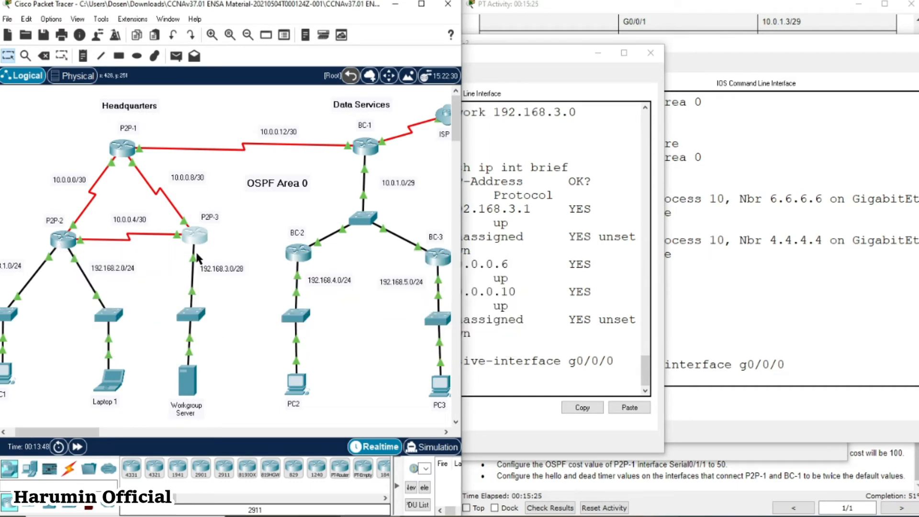
drag(83, 436, 76, 435)
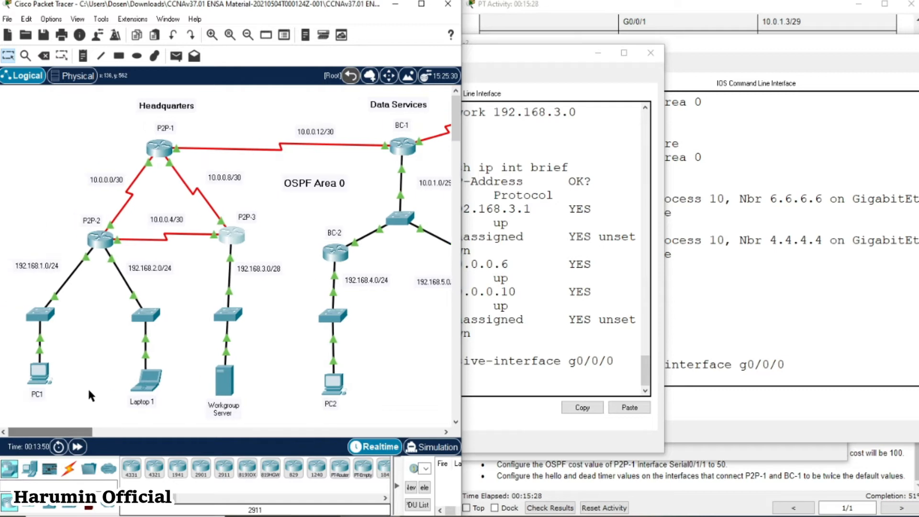
click(100, 240)
drag(259, 19, 347, 19)
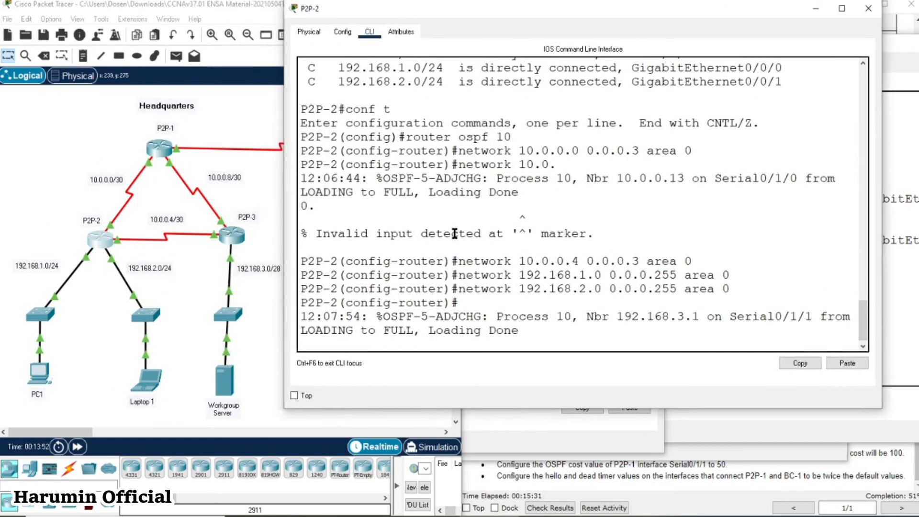
key(Return)
key(Return)
text(do sh ip int b)
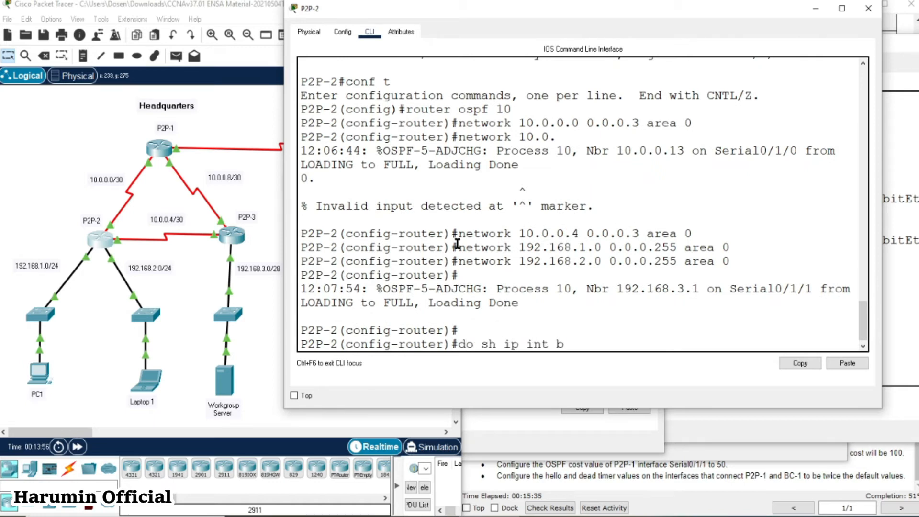
text(rief)
key(Return)
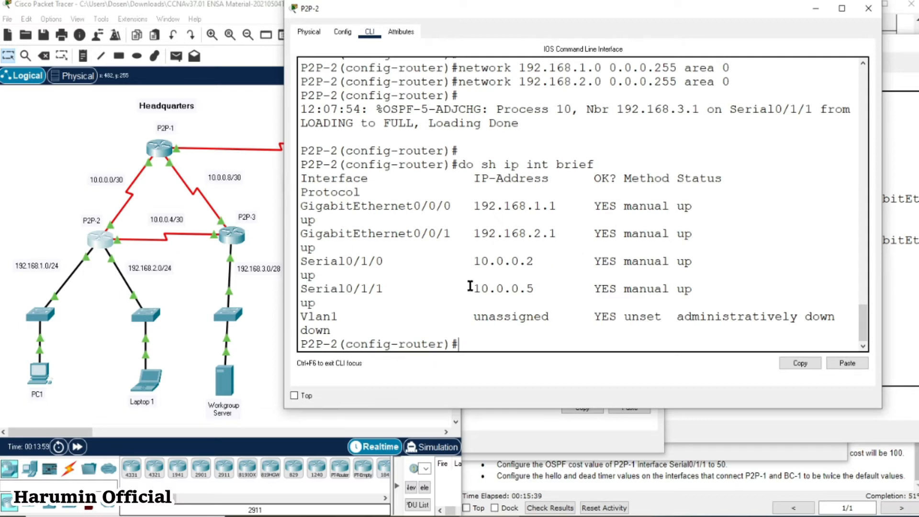
Step: Make both of P2P-2's LAN interfaces, g0/0/1 and g0/0/0, passive in OSPF process 10
text(pas)
key(Tab)
text(g0/0/1)
key(Return)
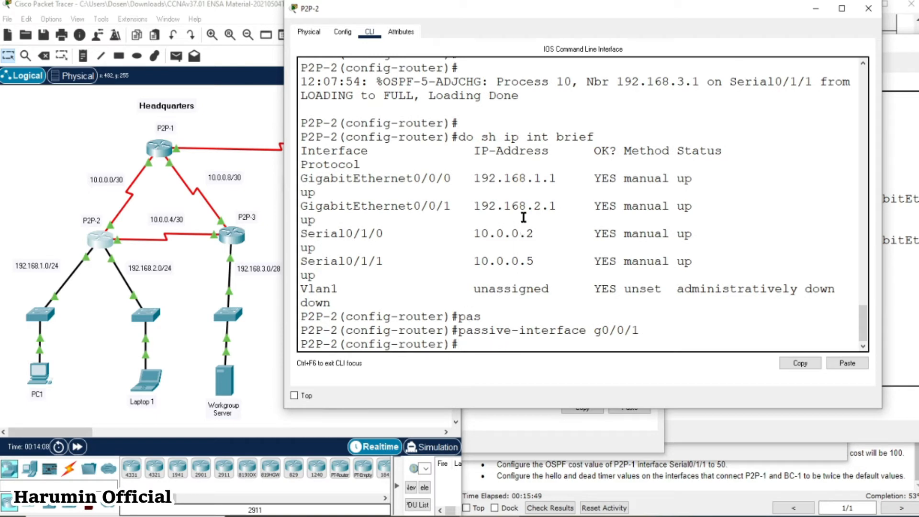
key(Up)
key(BackSpace)
text(0)
key(Return)
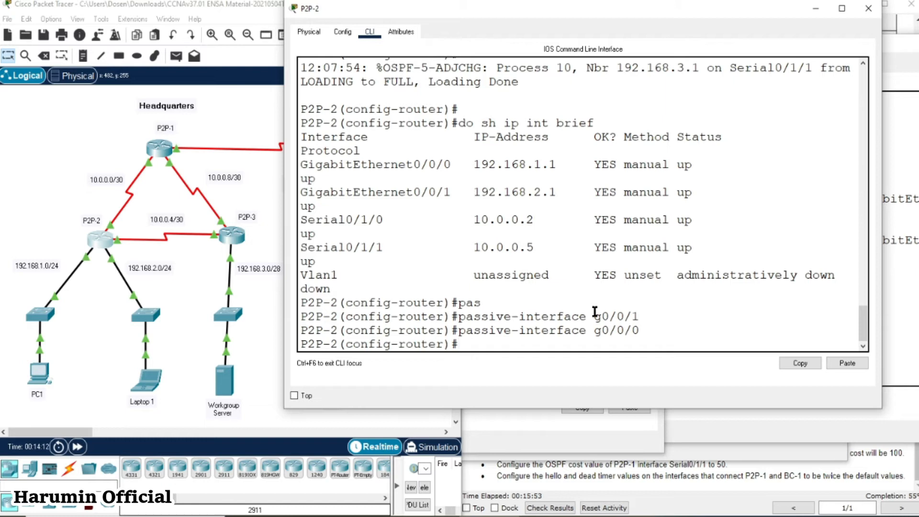
Step: Review the requirement on BC-1's OSPF interface priority and reopen BC-1's command line
click(734, 478)
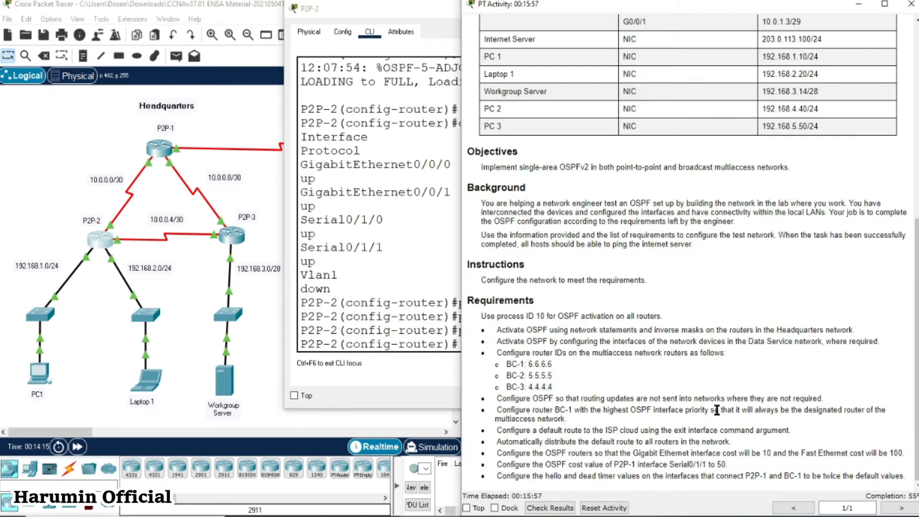
drag(498, 397, 794, 389)
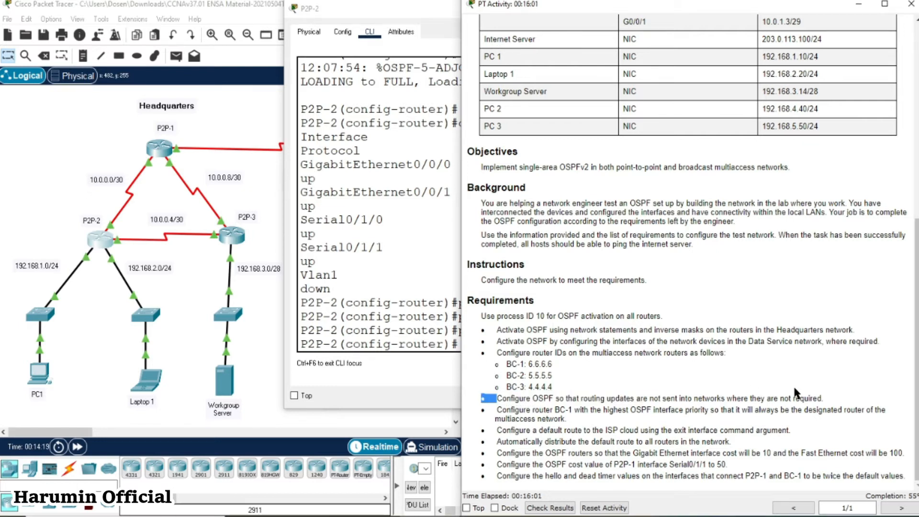
drag(502, 411, 539, 410)
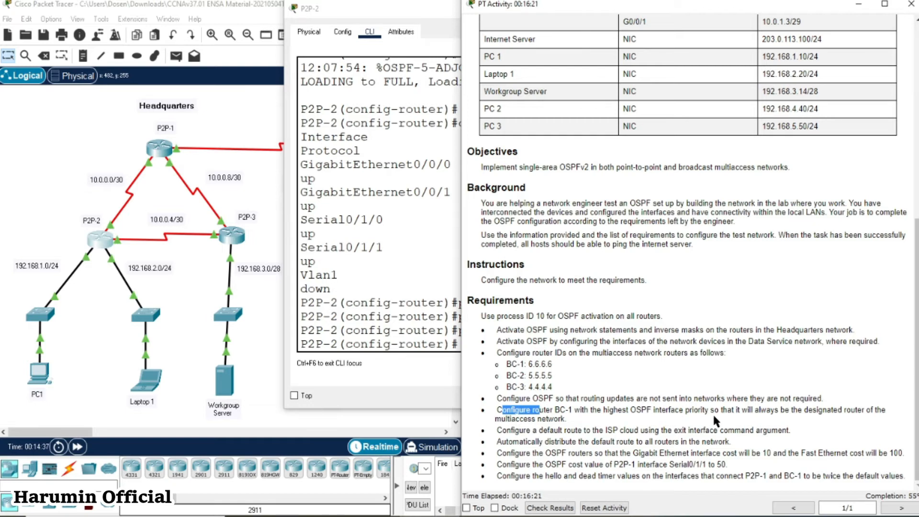
click(579, 426)
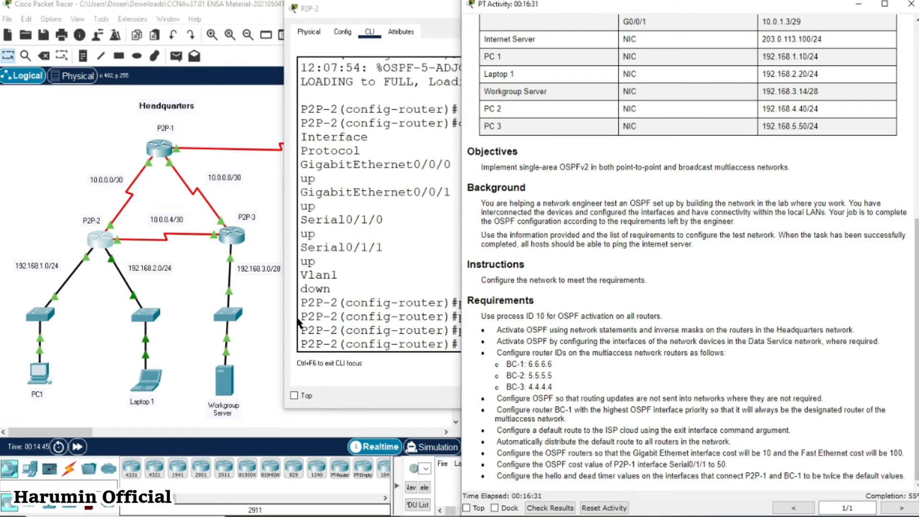
click(275, 299)
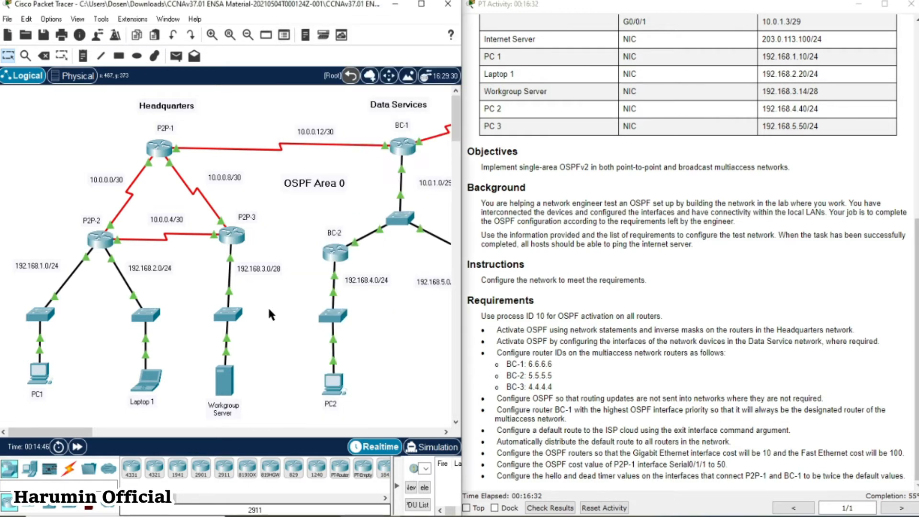
click(408, 153)
drag(420, 61, 244, 37)
key(Return)
key(Return)
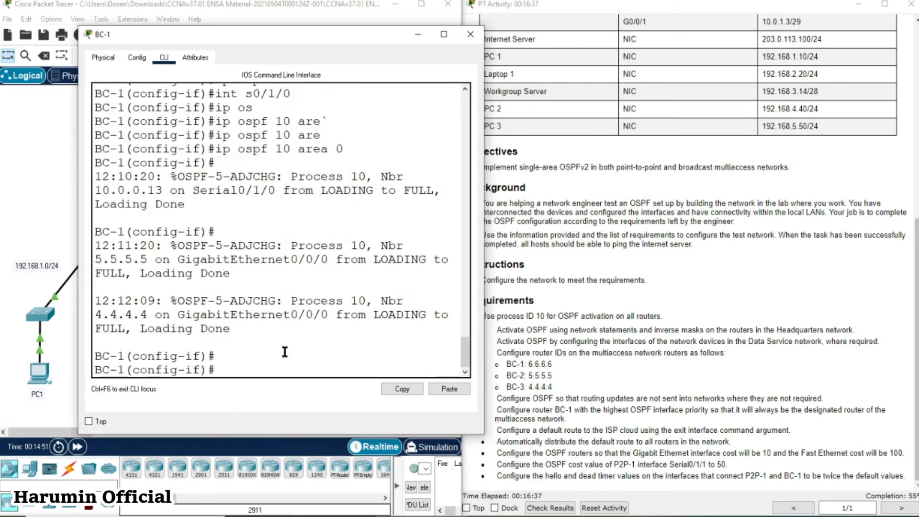
Step: List a brief summary of BC-1's IP interfaces and widen its window to read the table
text(do sh ip int)
key(Tab)
text(r)
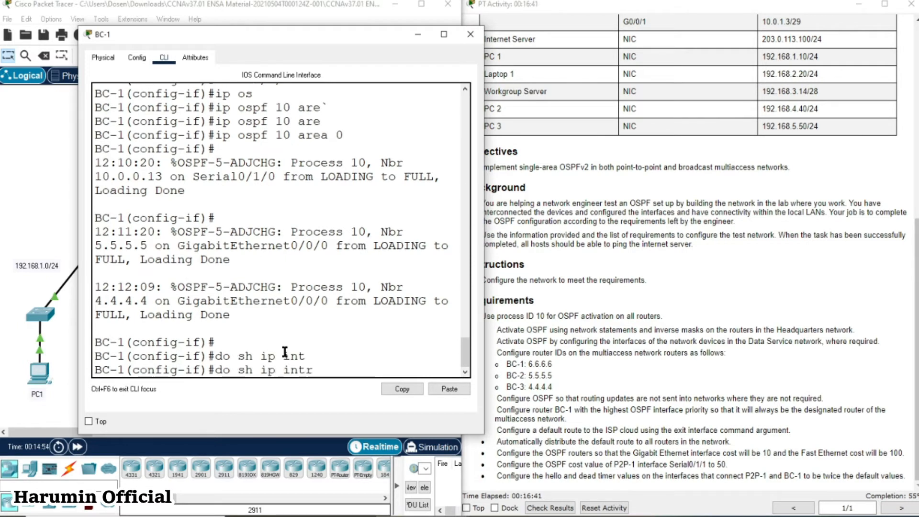
text(bri)
key(Tab)
key(Return)
key(Up)
key(BackSpace)
key(BackSpace)
key(BackSpace)
text(br)
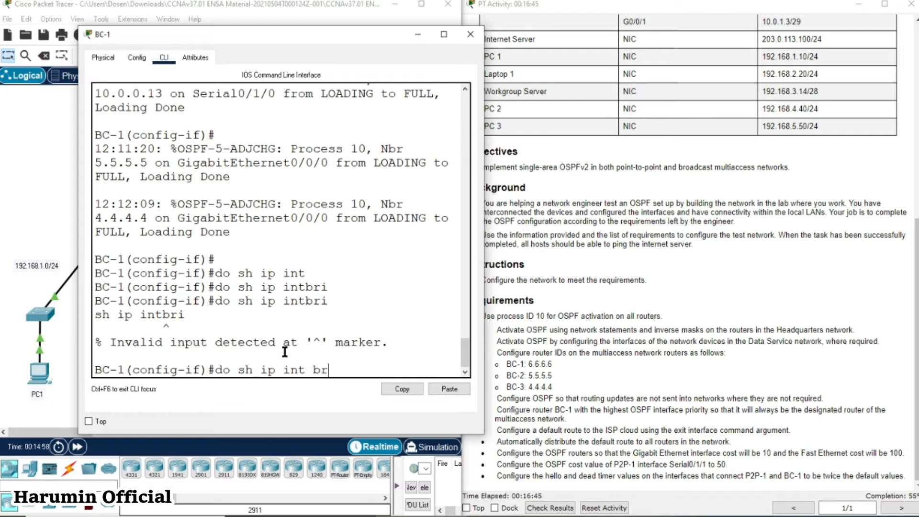
text(ief)
key(Return)
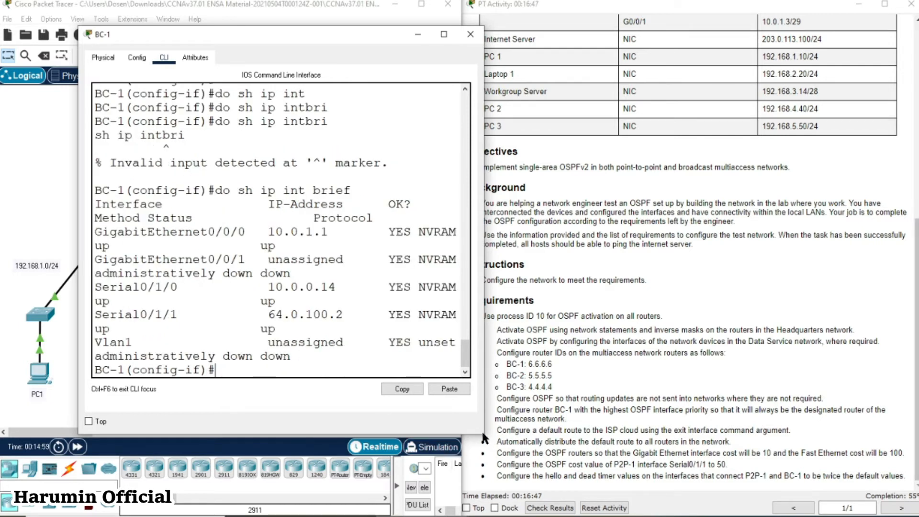
drag(483, 434, 740, 422)
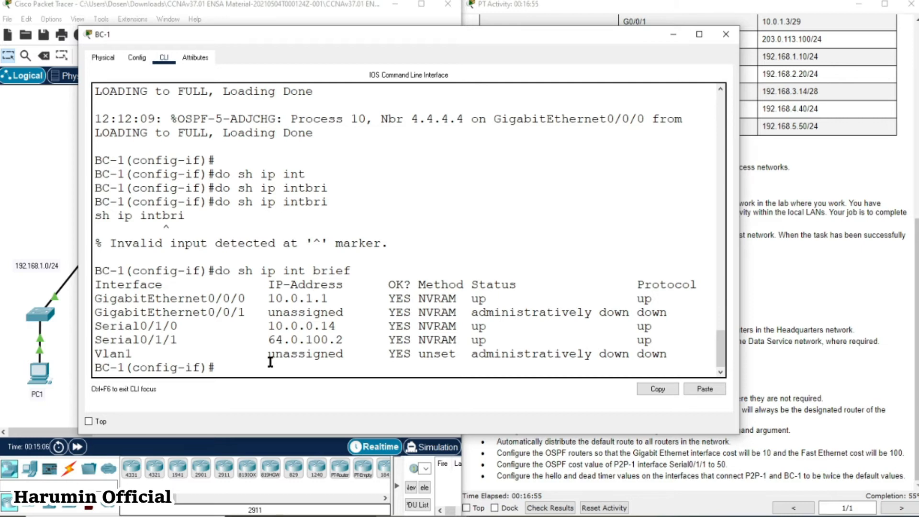
Step: Check BC-1's link to the multiaccess switch in the topology and enter the configuration of its interface g0/0/0
click(70, 217)
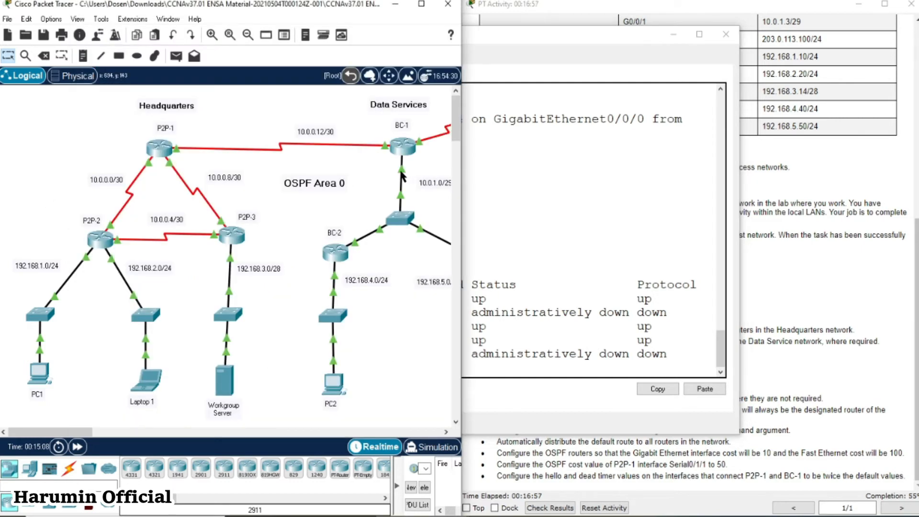
click(588, 250)
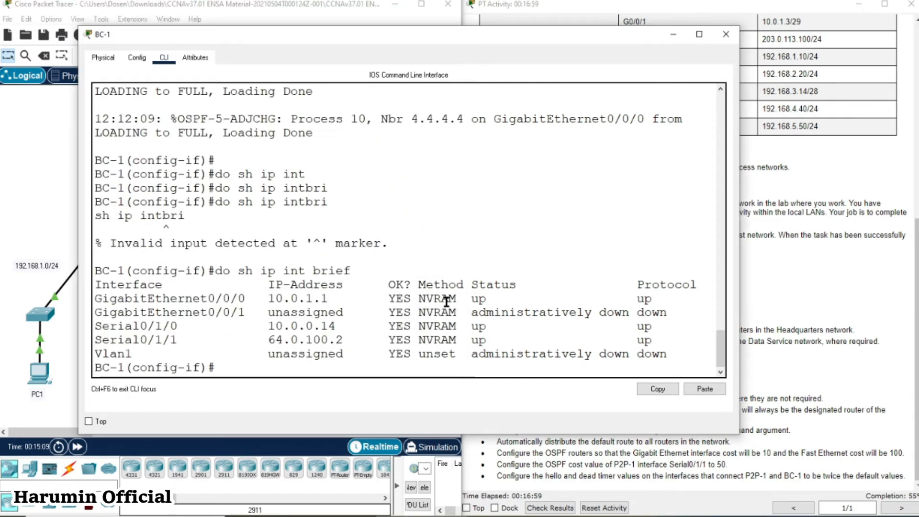
text(int g0/0/0)
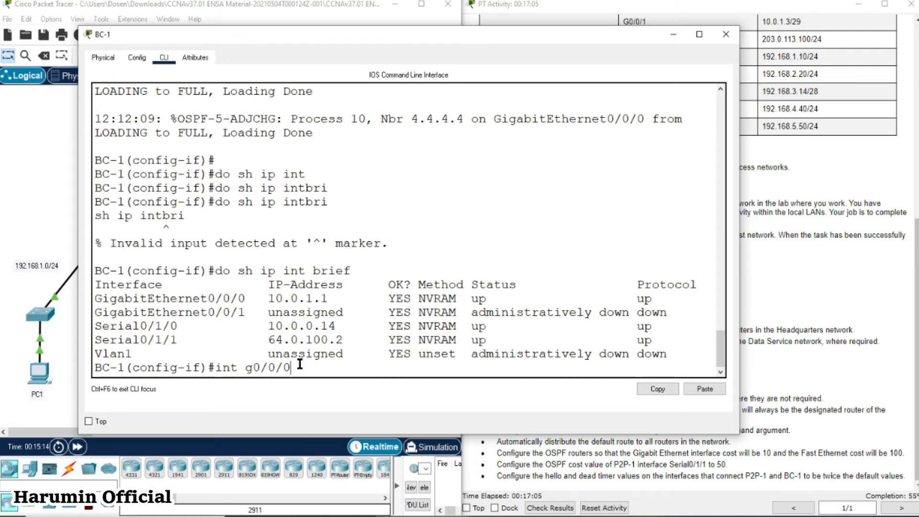
key(Return)
click(783, 338)
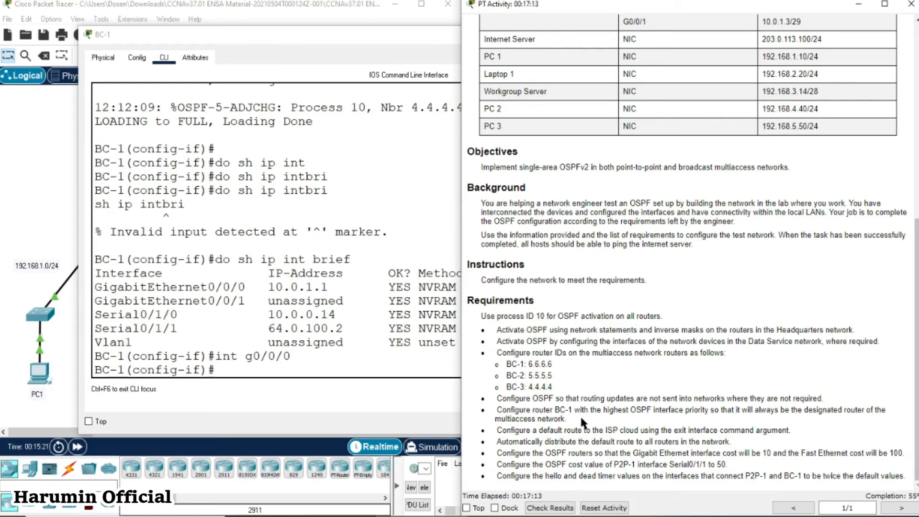
Step: Check the allowed OSPF priority range and set the priority of BC-1's g0/0/0 to 255
click(312, 373)
text(ip)
key(BackSpace)
key(BackSpace)
text(ip os)
key(Tab)
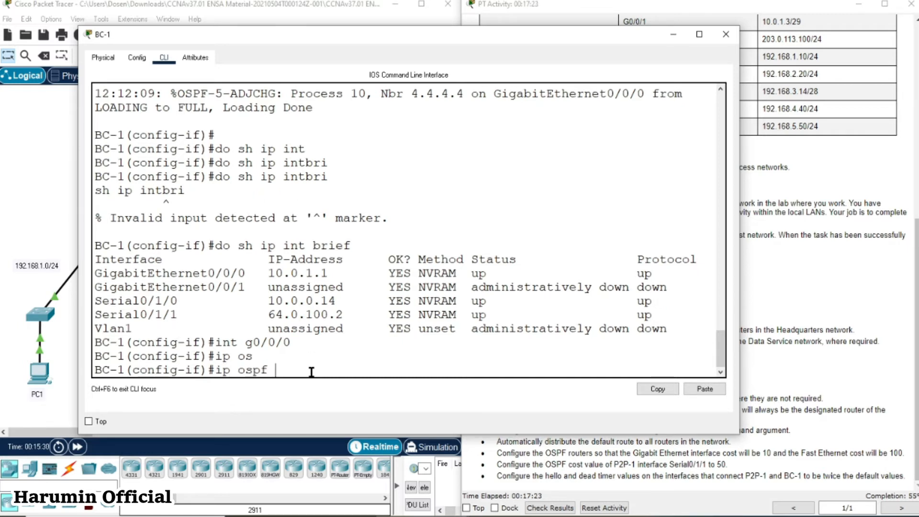
text(pri)
key(Tab)
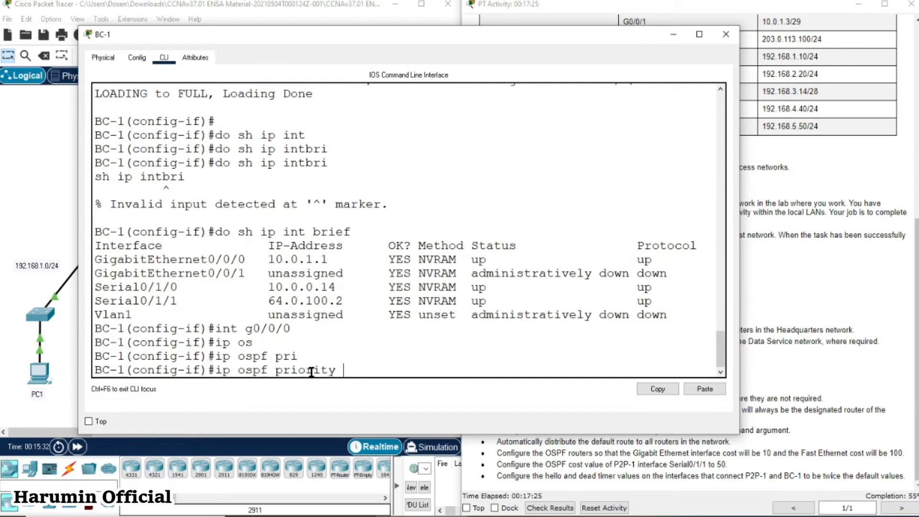
text(?)
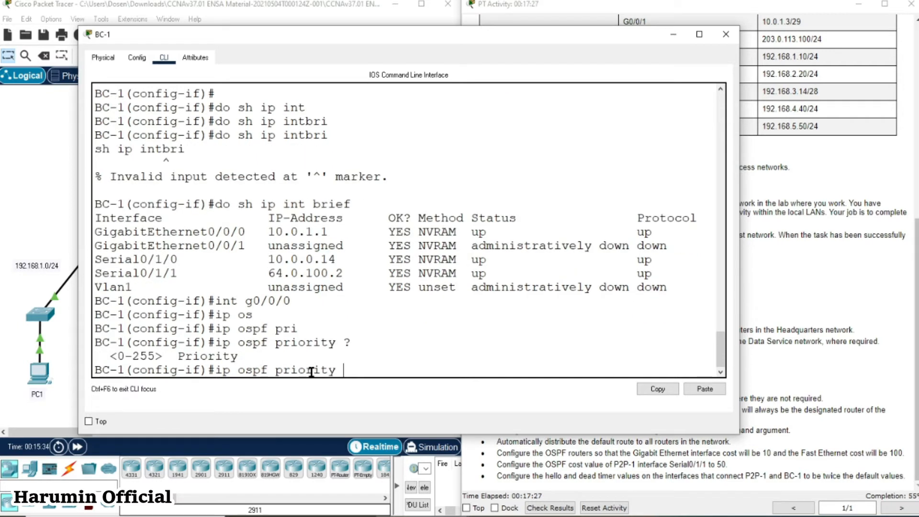
text(255)
key(Return)
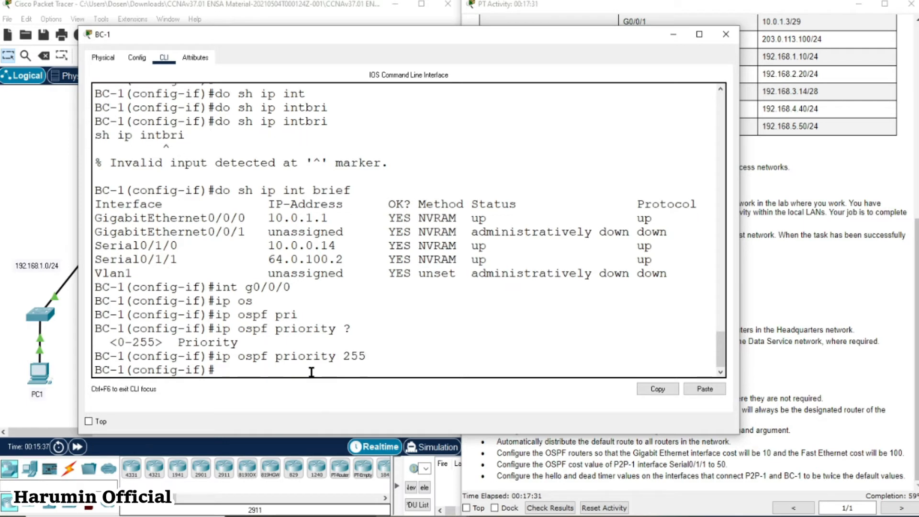
Step: Review the requirement for a default route to the ISP cloud, check BC-1's interfaces in the topology and return to its command line
click(766, 306)
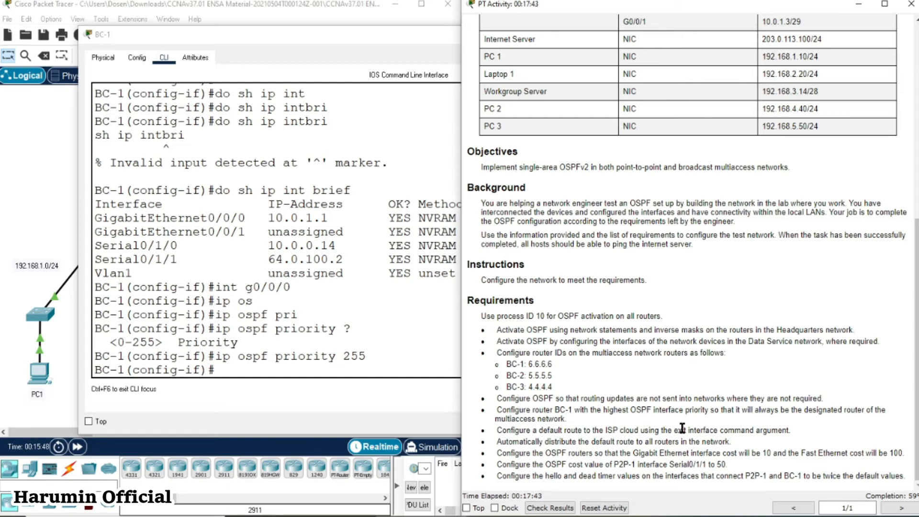
click(24, 194)
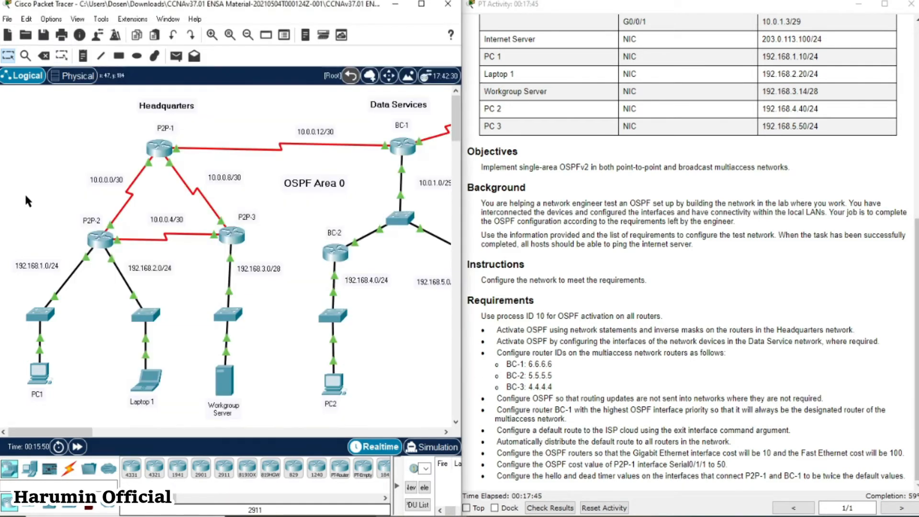
drag(55, 432, 90, 431)
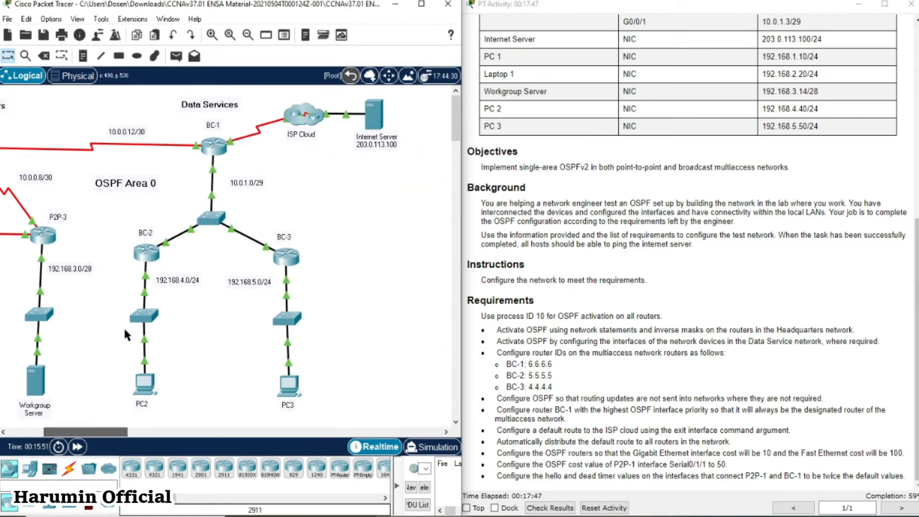
mouse_move(218, 153)
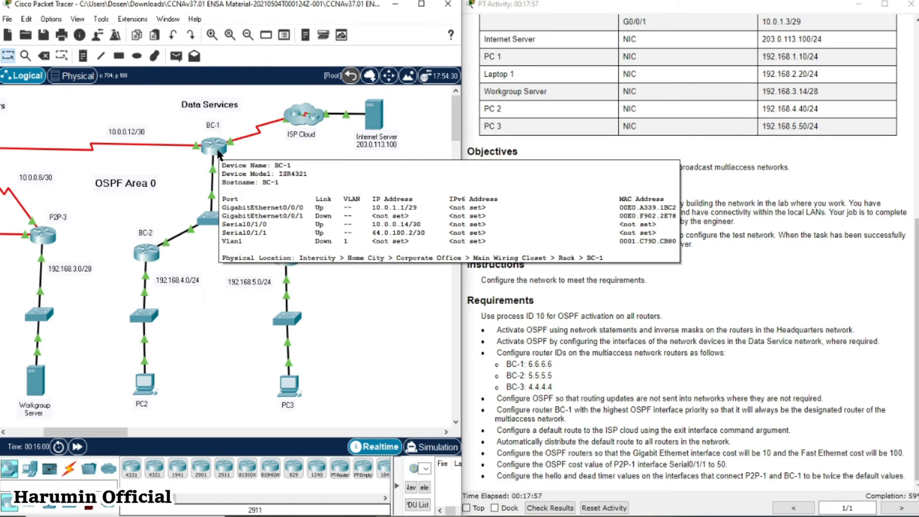
click(218, 153)
Step: Leave the interface configuration on BC-1 and add the default route 0.0.0.0 0.0.0.0 through exit interface s0/1/1, checking that port in the topology
text(exit)
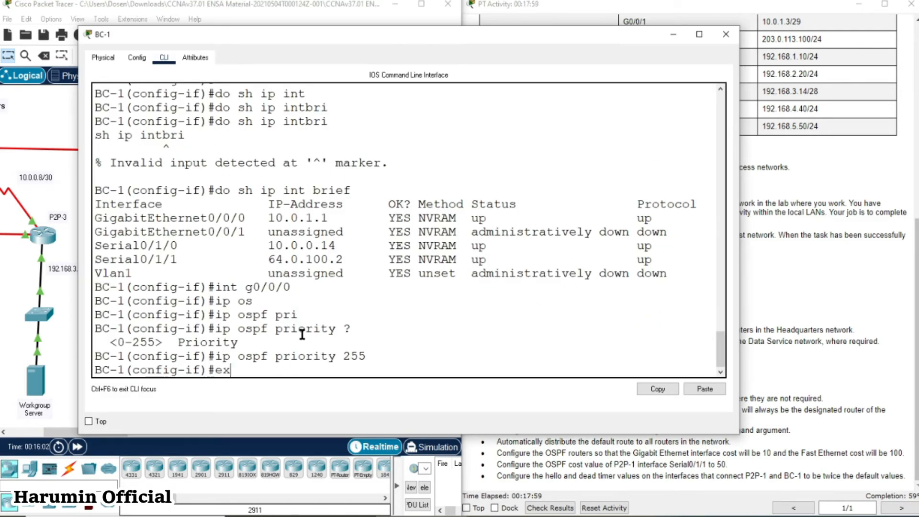
key(Return)
text(ip rote)
key(BackSpace)
key(BackSpace)
text(u)
key(Tab)
text(te)
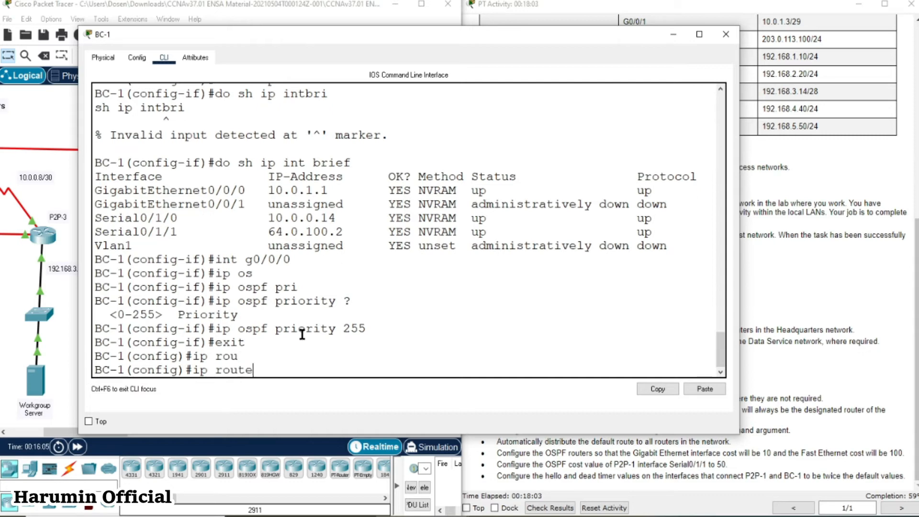
text( 0.0.0.0 0.0.0.0 s0/)
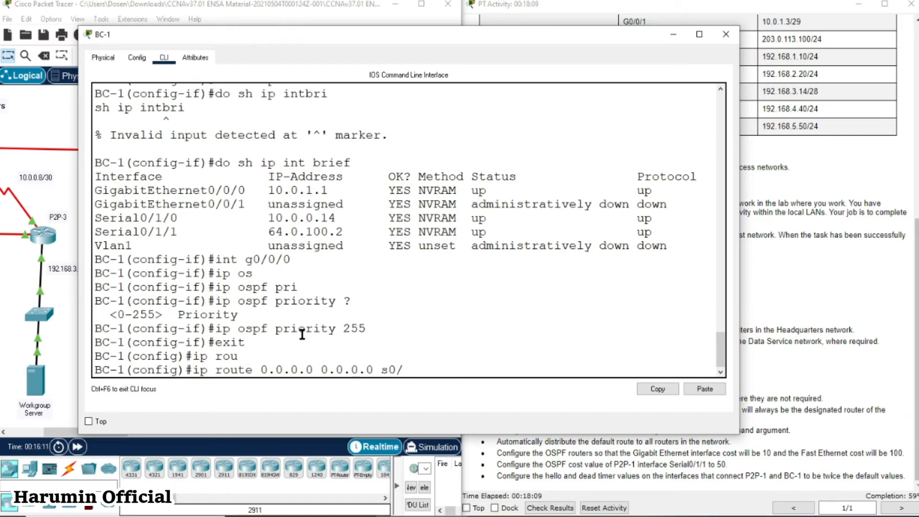
text(1/1)
click(38, 128)
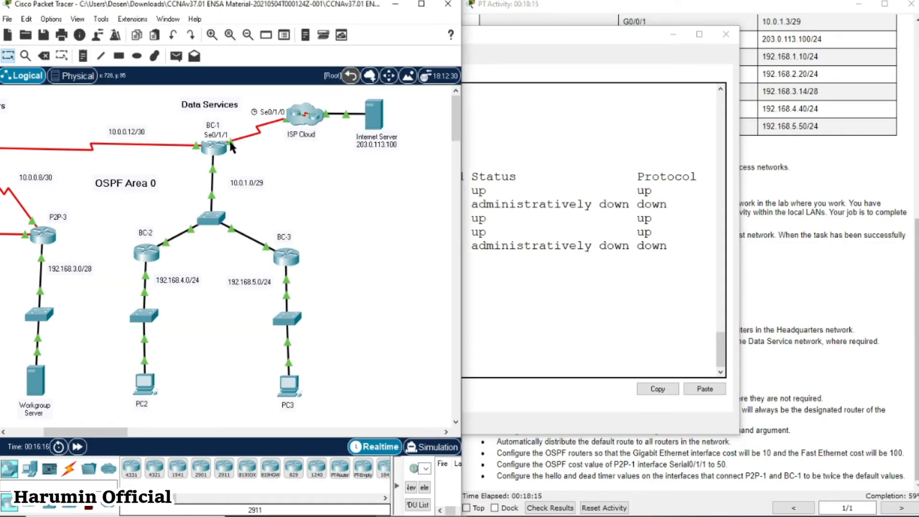
click(529, 286)
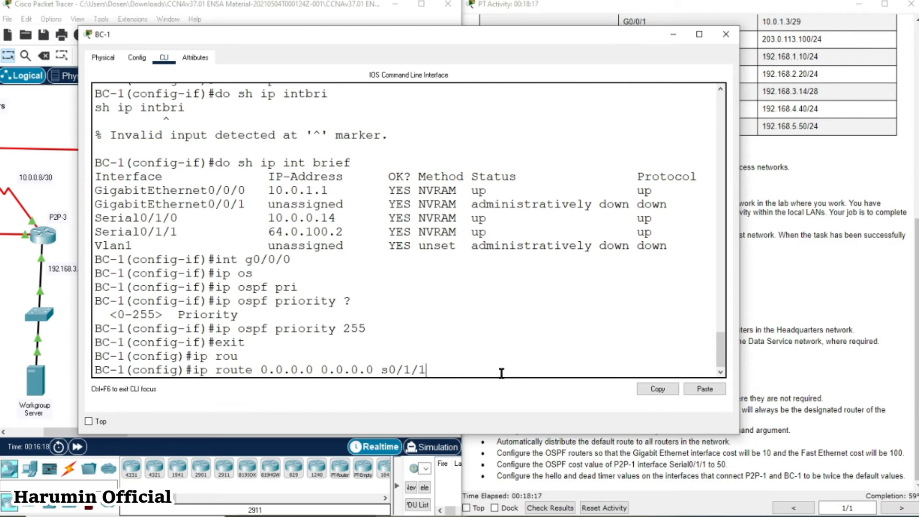
key(Return)
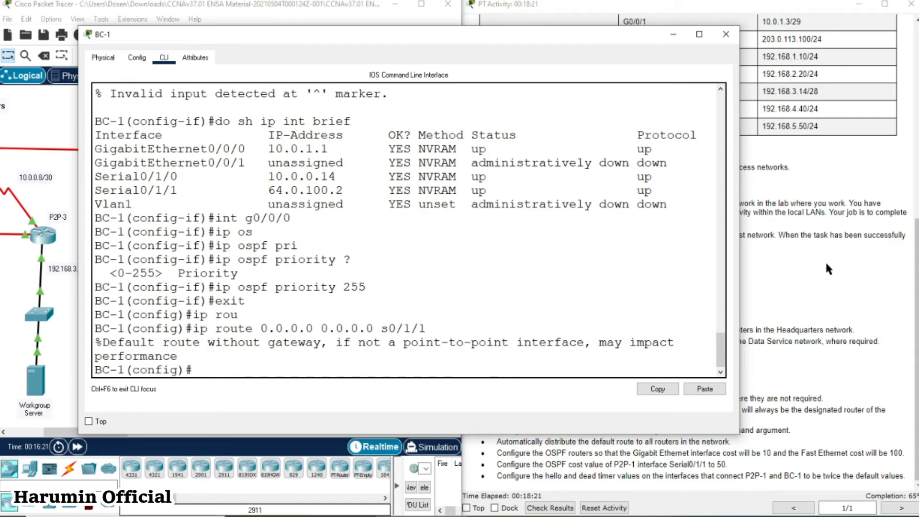
Step: Review the requirement on distributing the default route and move BC-1's window clear of the Data Services topology
click(855, 259)
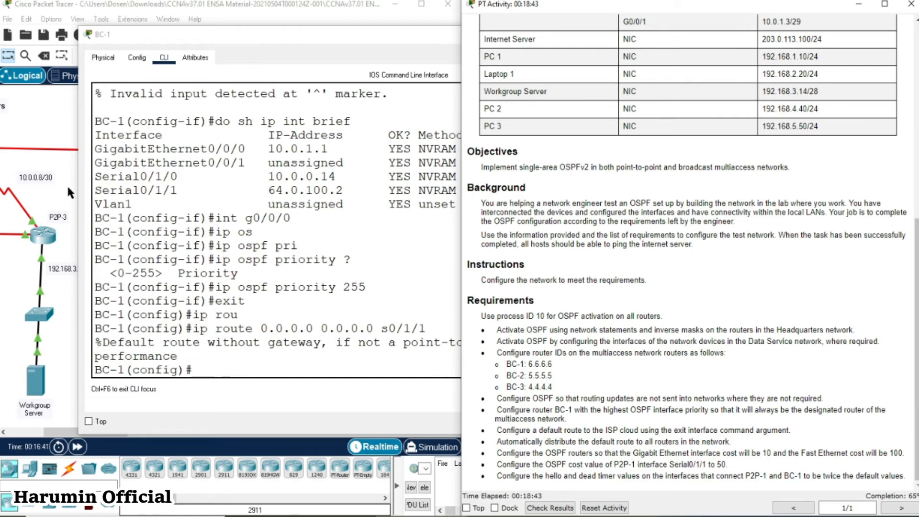
drag(153, 34, 457, 71)
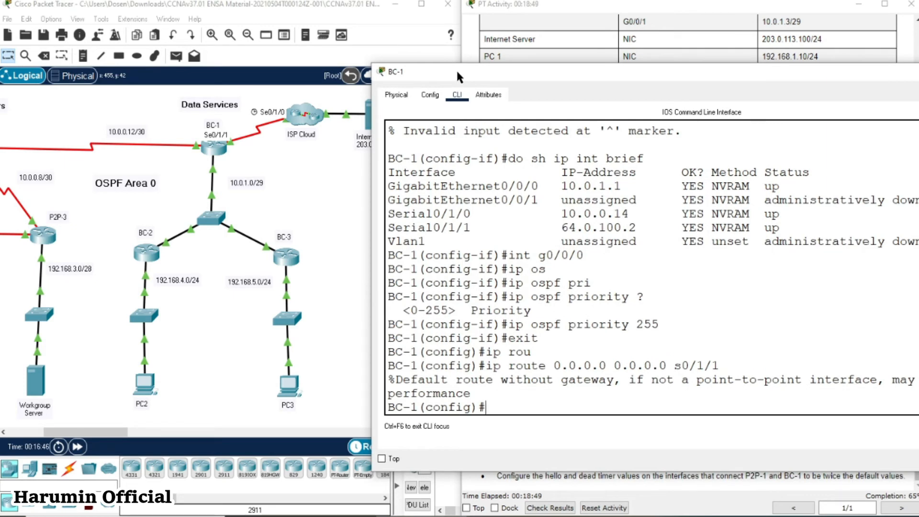
drag(458, 72, 305, 77)
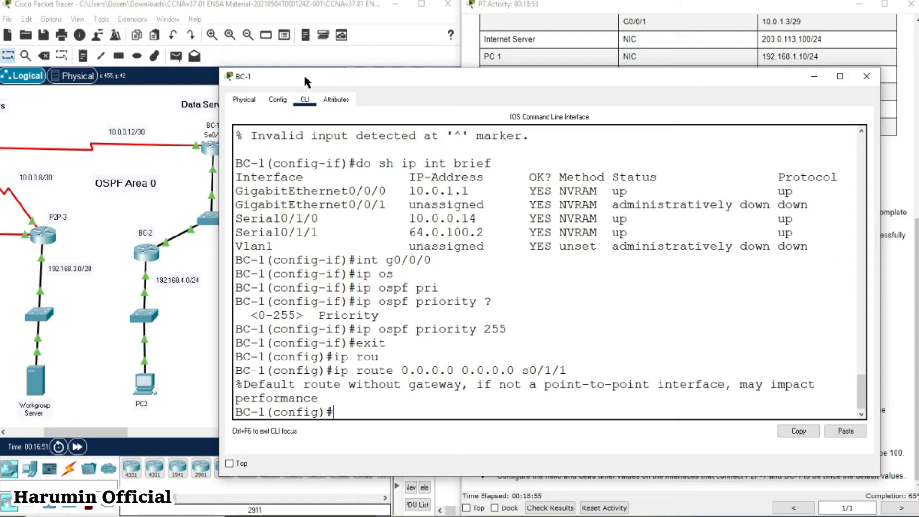
drag(400, 80, 135, 43)
drag(1, 91, 531, 33)
Step: Enter OSPF process 10 on BC-1 and distribute its default route with default-information originate
text(ro)
key(Tab)
text(uter os)
key(Tab)
text(10)
key(Return)
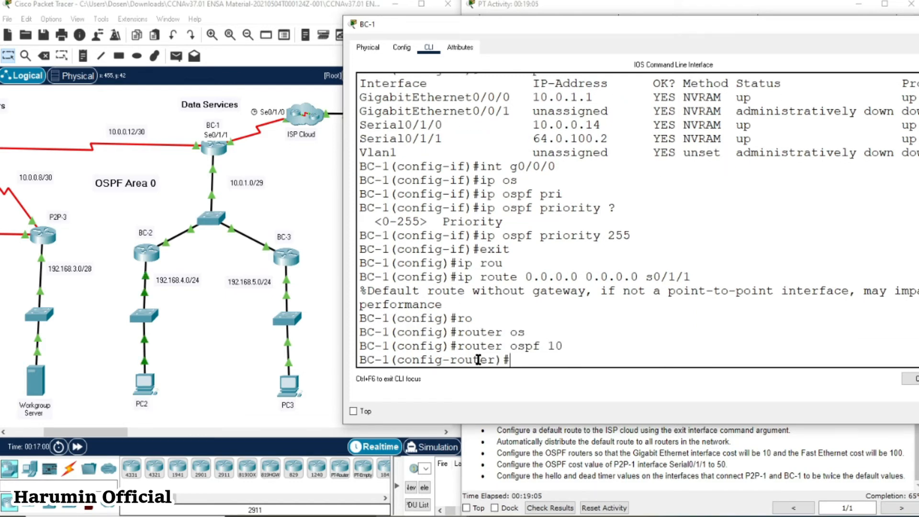
text(def)
key(Tab)
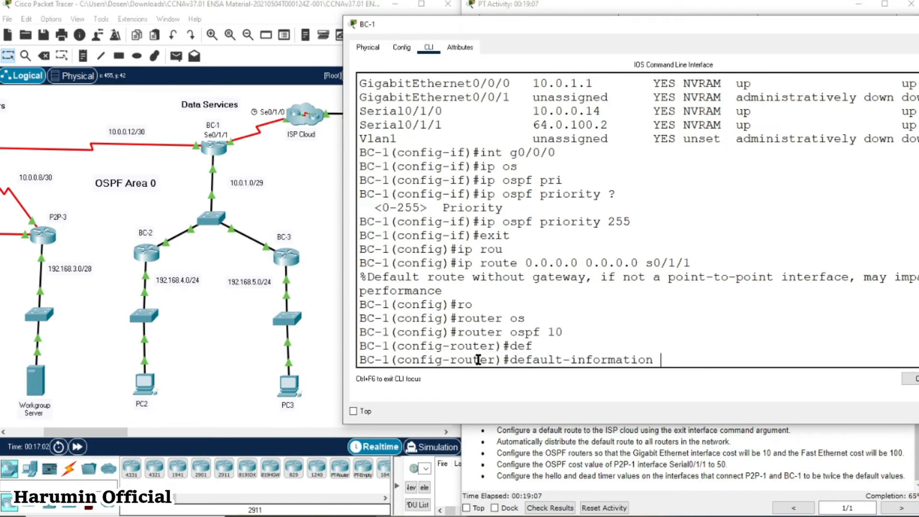
text(o)
key(Tab)
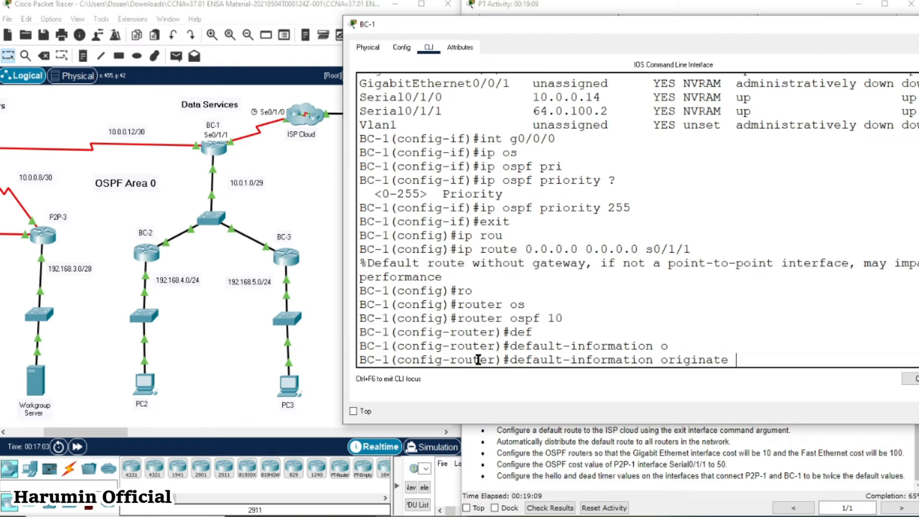
key(Return)
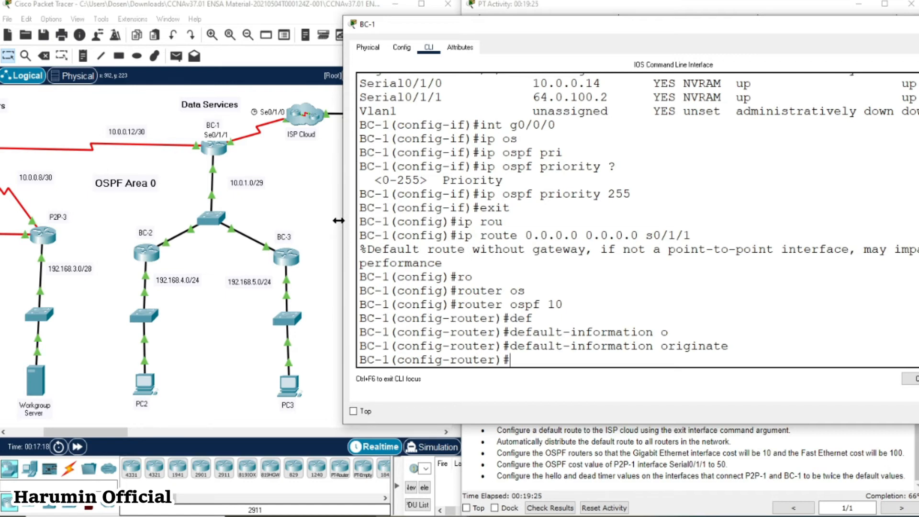
Step: Review the requirement on Gigabit and Fast Ethernet OSPF costs and bring BC-1's command line back beside the topology
click(634, 430)
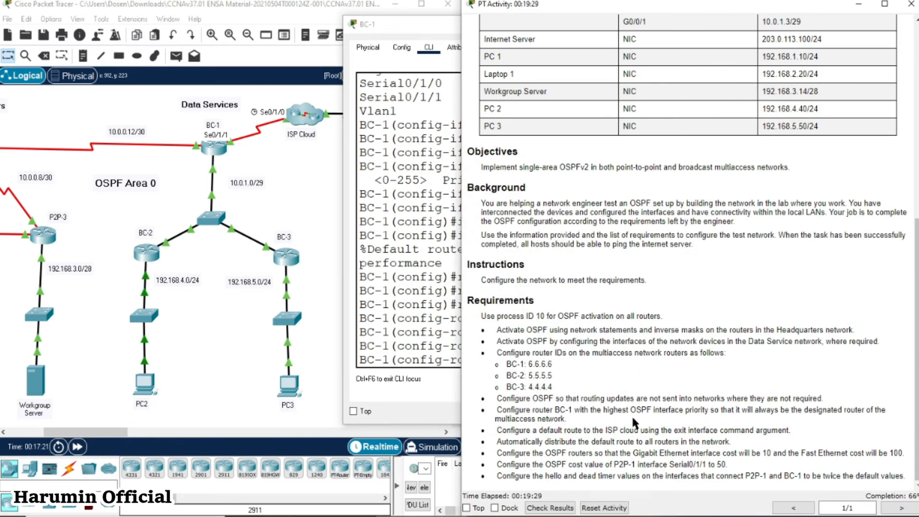
drag(496, 453, 881, 452)
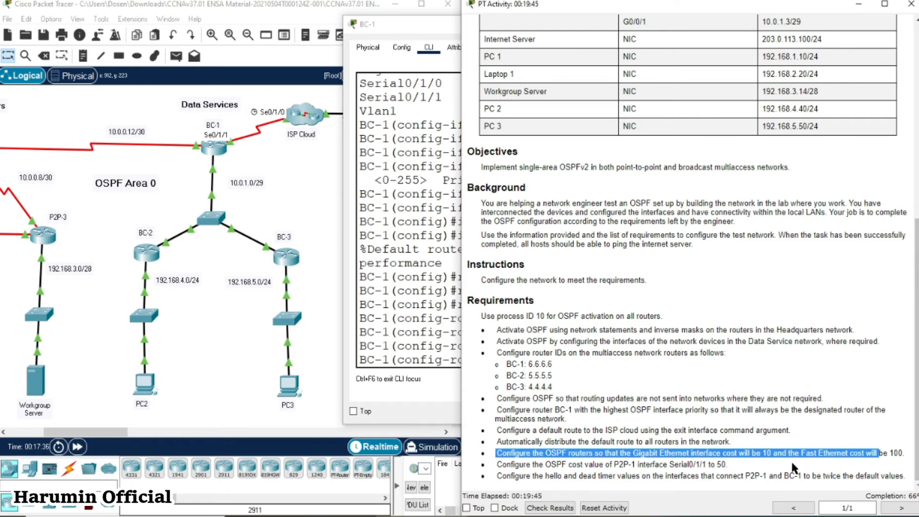
click(877, 456)
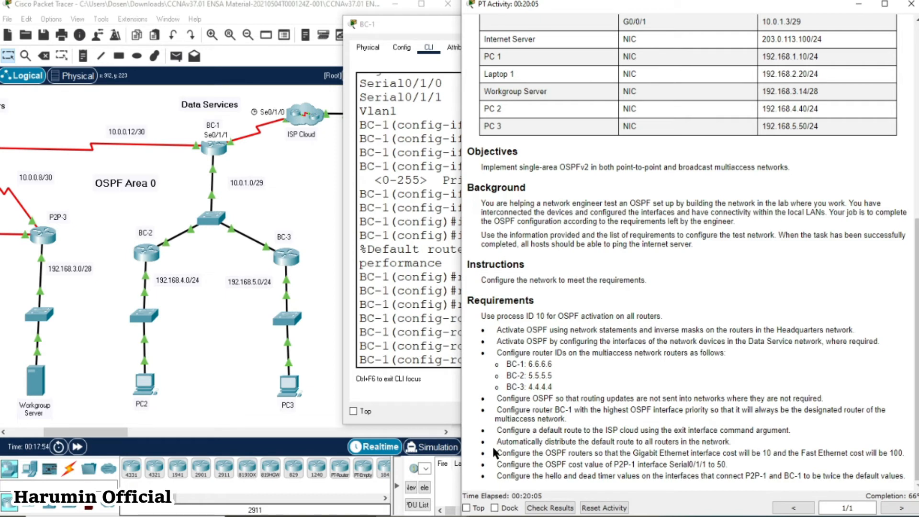
click(215, 152)
click(215, 151)
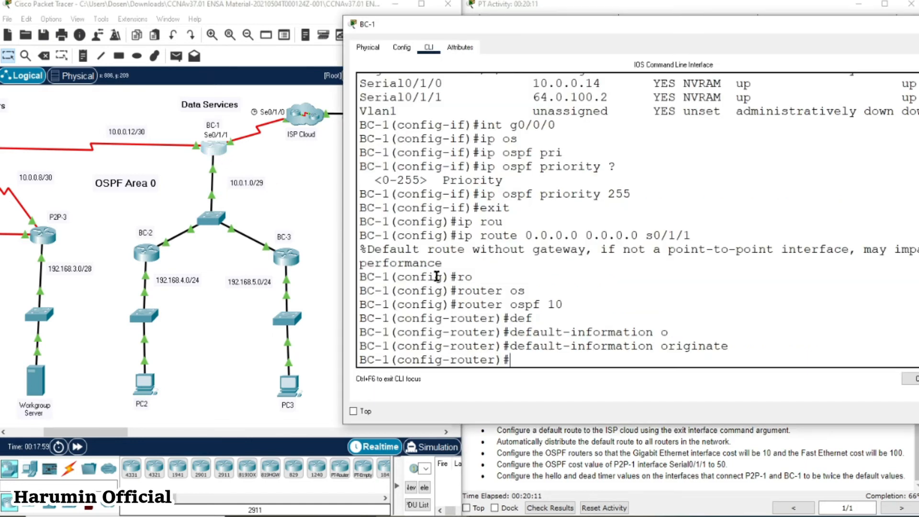
drag(529, 33, 496, 34)
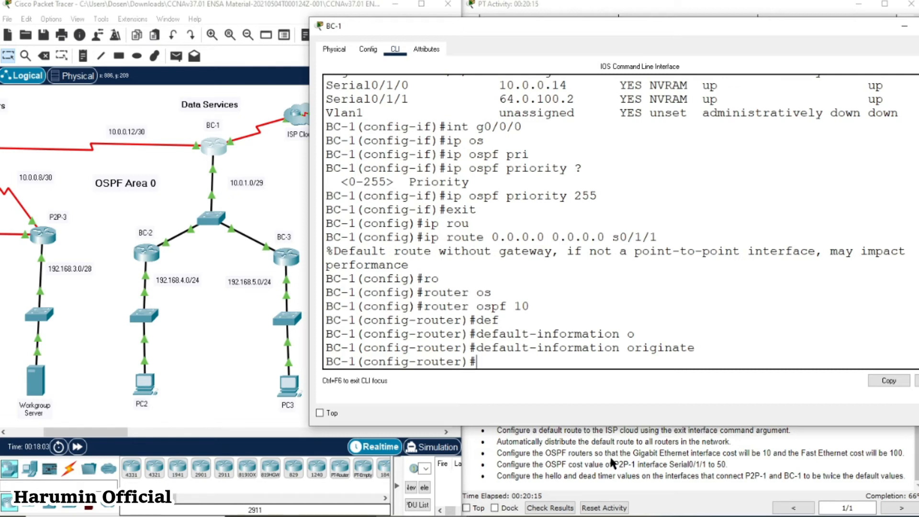
Step: Set the OSPF auto-cost reference bandwidth on BC-1 to 1000
text(au)
key(Tab)
text(re)
key(Tab)
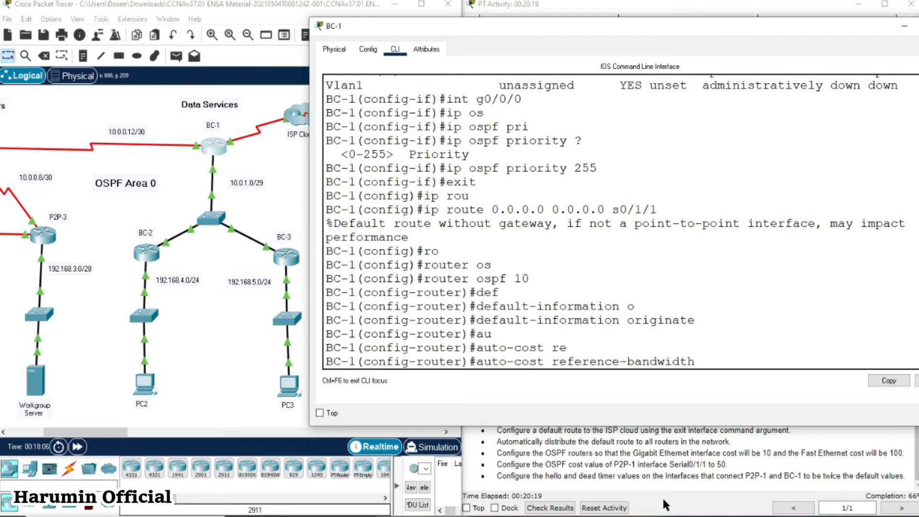
text(1000)
key(Return)
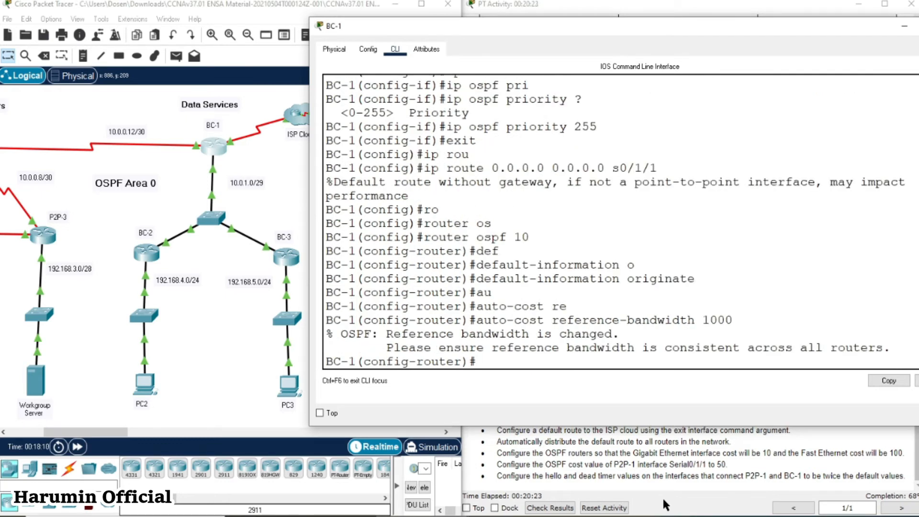
Step: Switch to BC-2's command line and set its OSPF auto-cost reference bandwidth to 1000
click(147, 253)
text(au)
key(Tab)
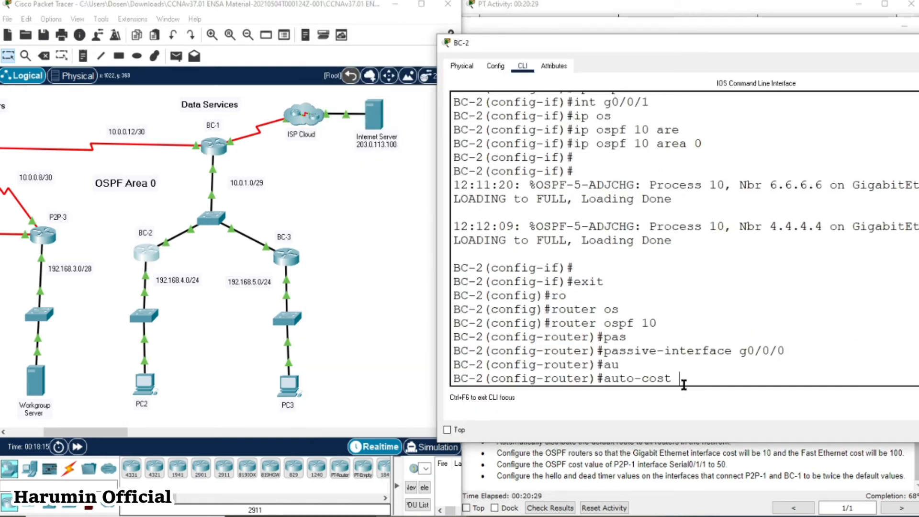
text(re)
key(Tab)
text(1000)
key(Return)
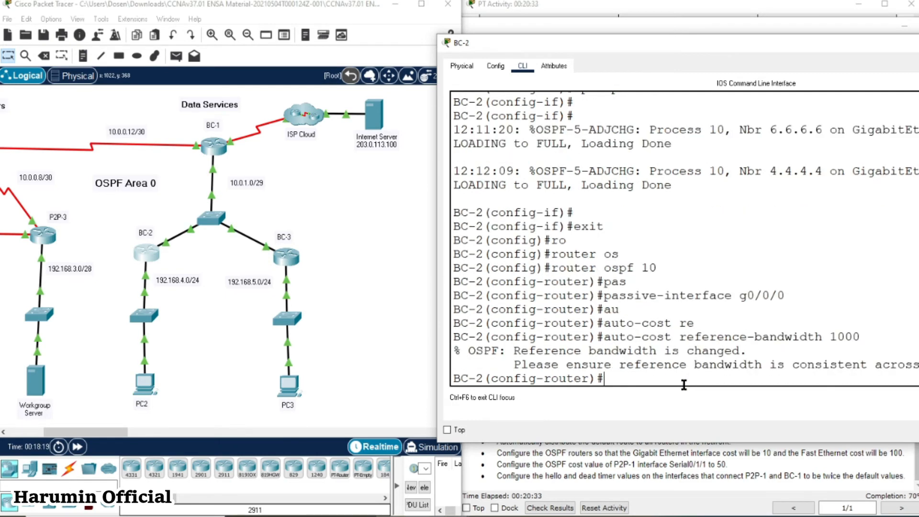
Step: Open BC-3's command line and set its OSPF auto-cost reference bandwidth to 1000
click(289, 259)
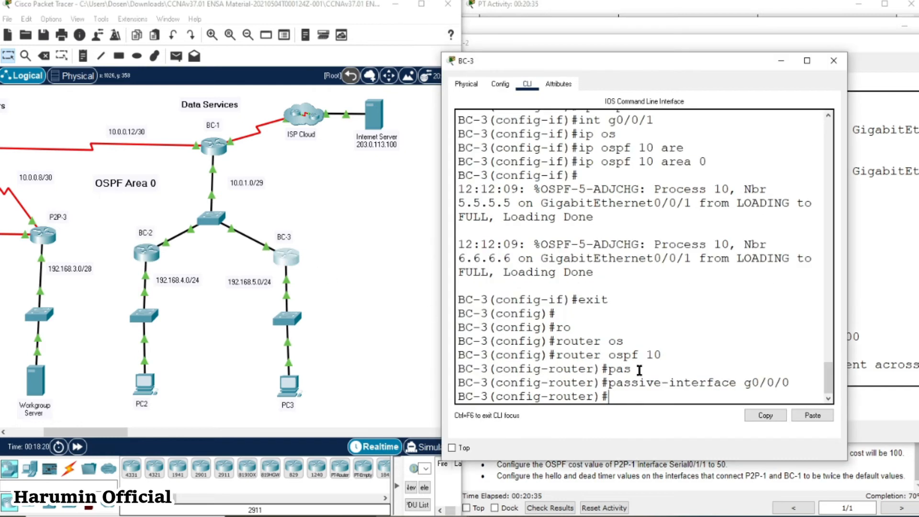
text(au)
key(Tab)
text(re)
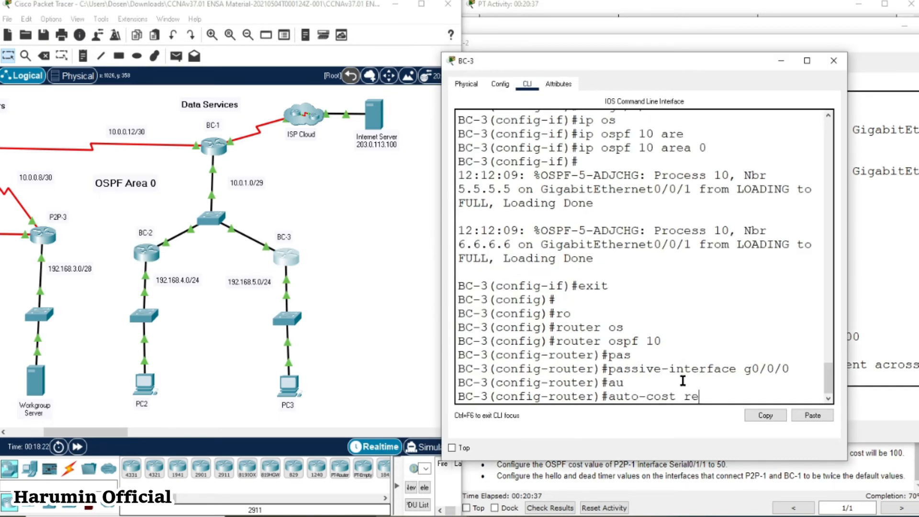
key(Tab)
text(1000)
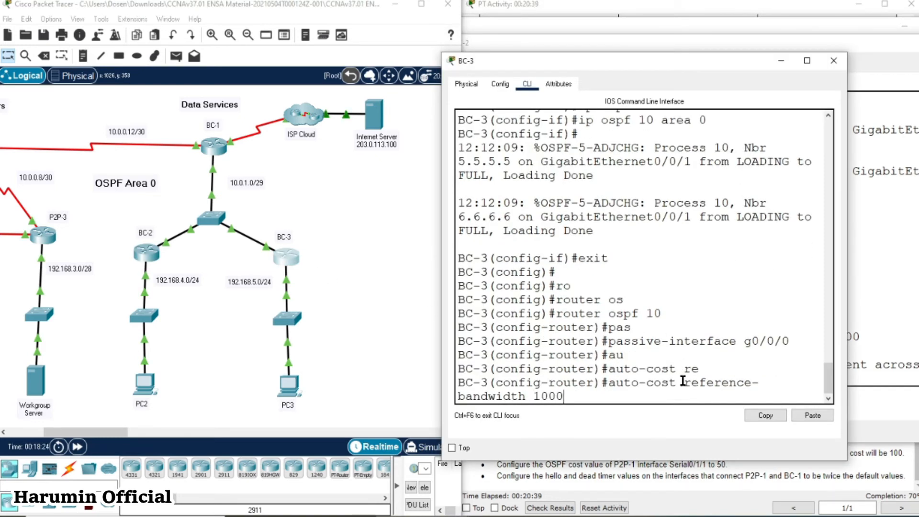
key(Return)
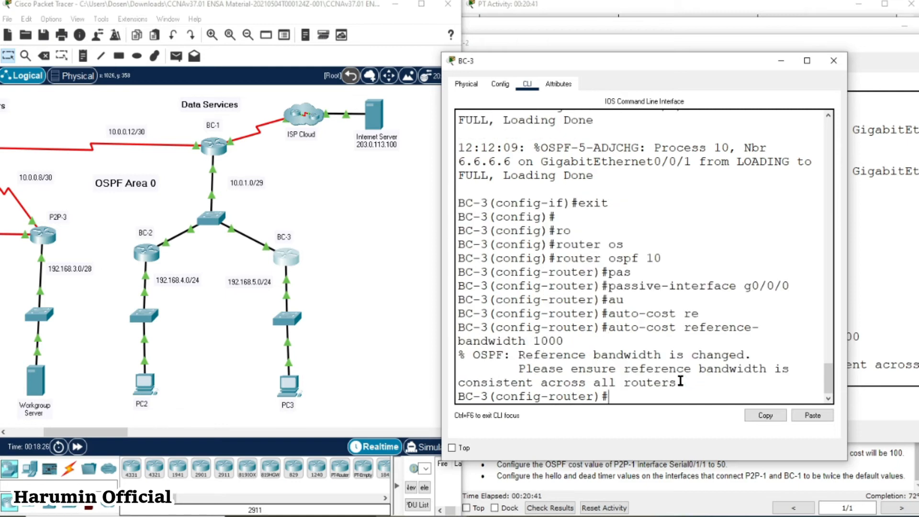
Step: Open P2P-3's command line in the Headquarters network and set its OSPF auto-cost reference bandwidth to 1000
drag(100, 432, 63, 432)
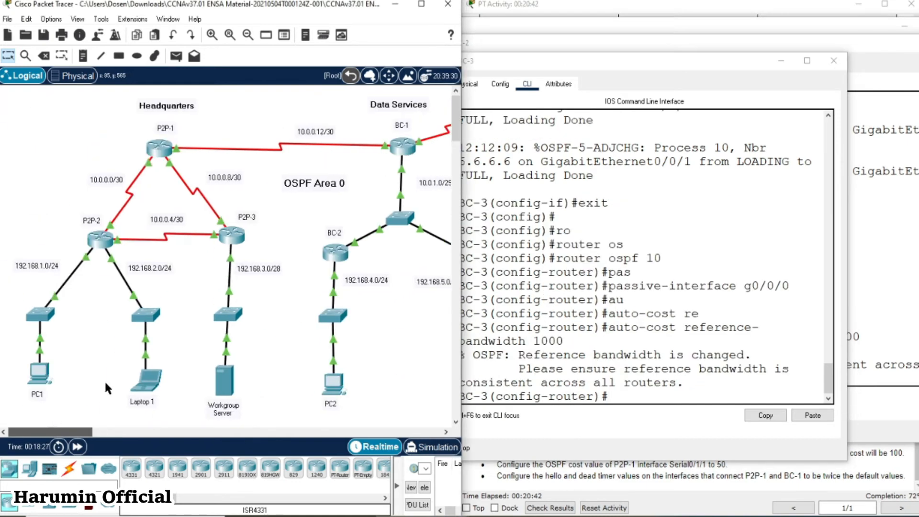
click(232, 236)
text(au)
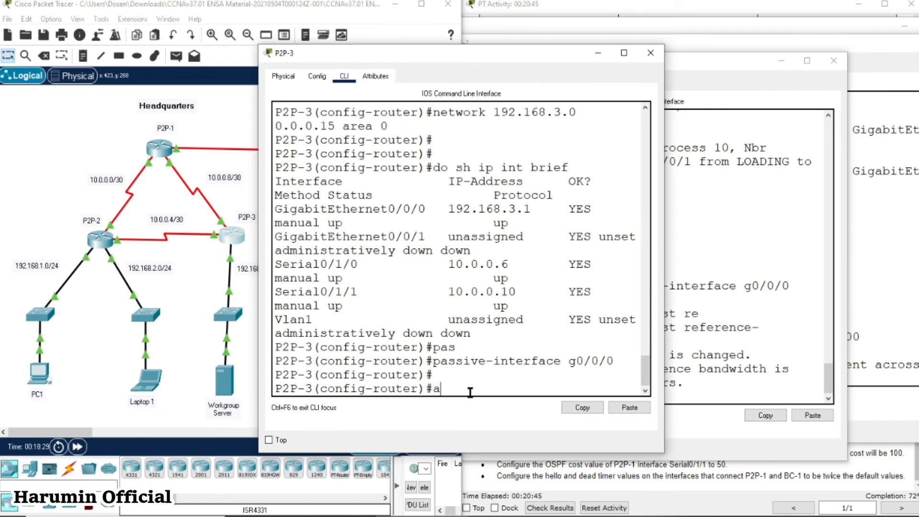
key(Tab)
text(re)
key(Tab)
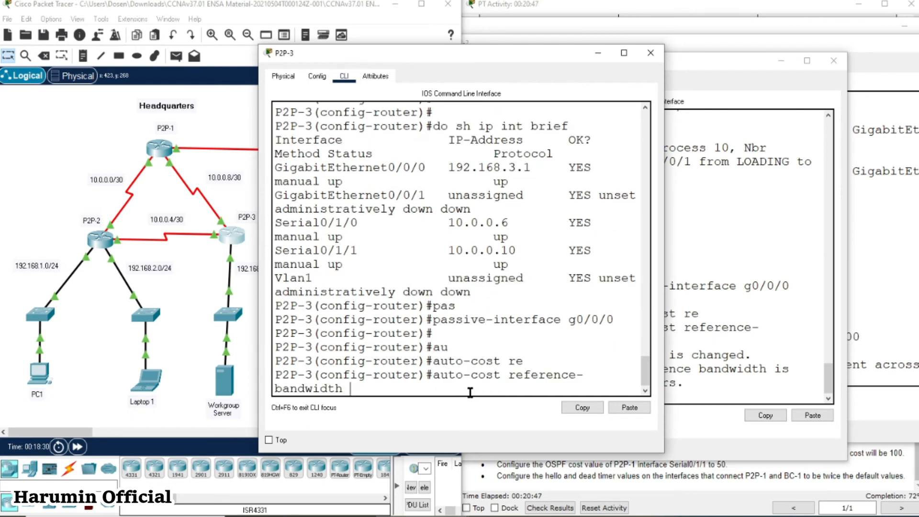
text(1000)
key(Return)
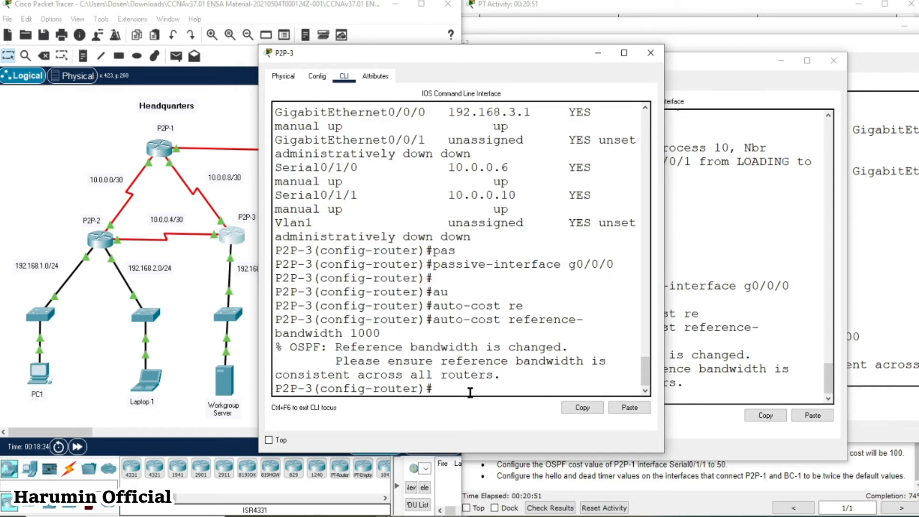
Step: Open P2P-2's command line and set its OSPF auto-cost reference bandwidth to 1000
click(99, 241)
text(au)
key(Tab)
text(re)
key(Tab)
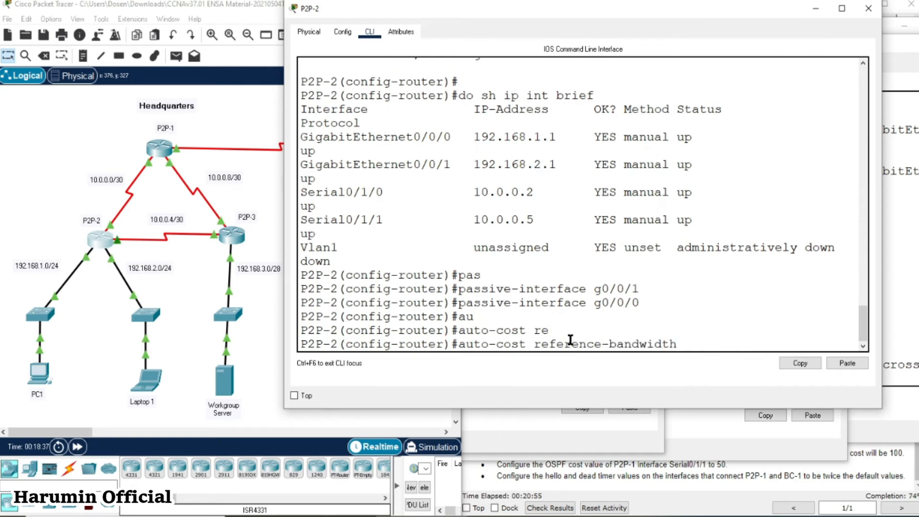
text(1000)
key(Return)
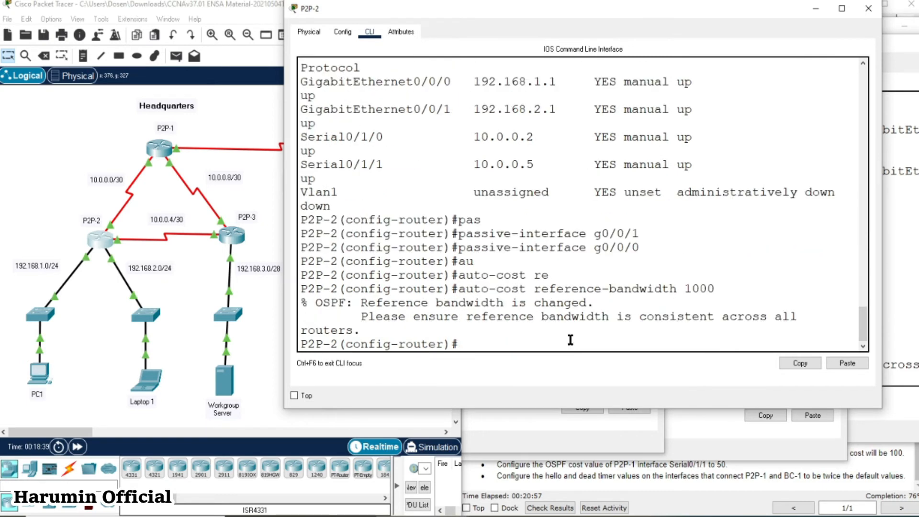
click(158, 149)
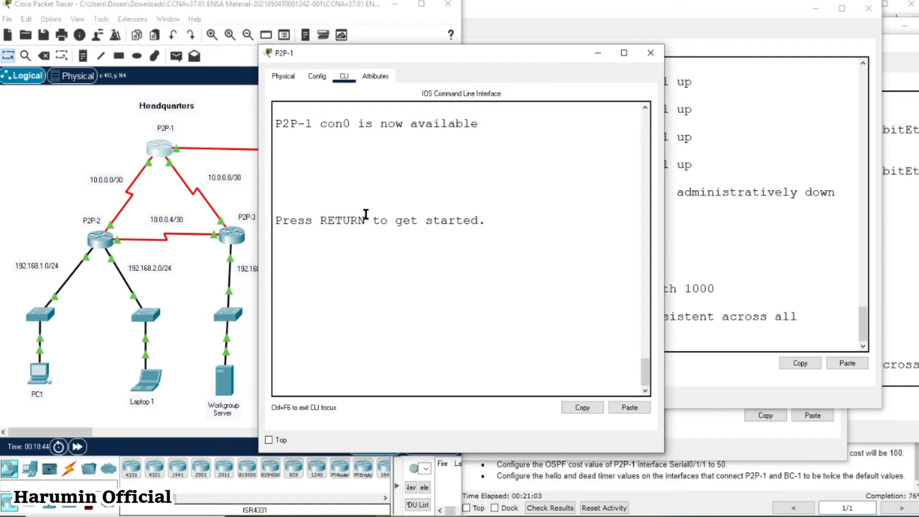
click(437, 321)
click(641, 57)
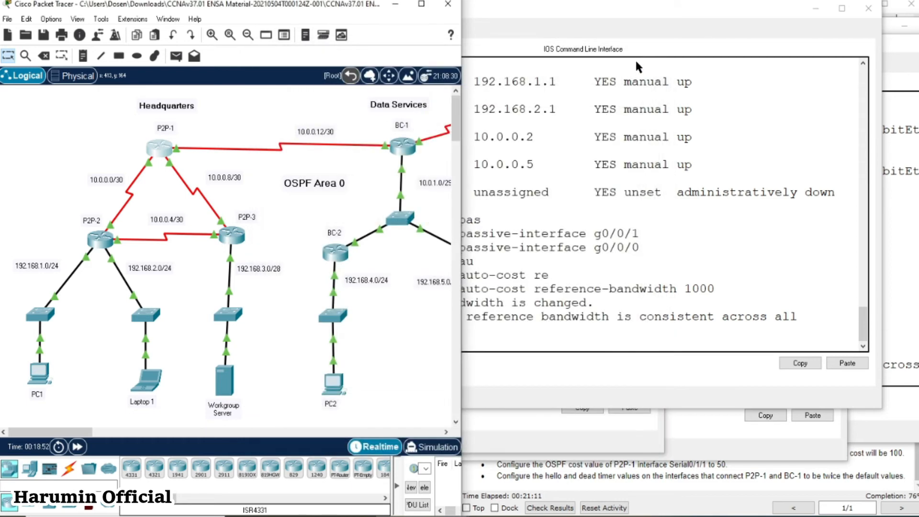
click(774, 327)
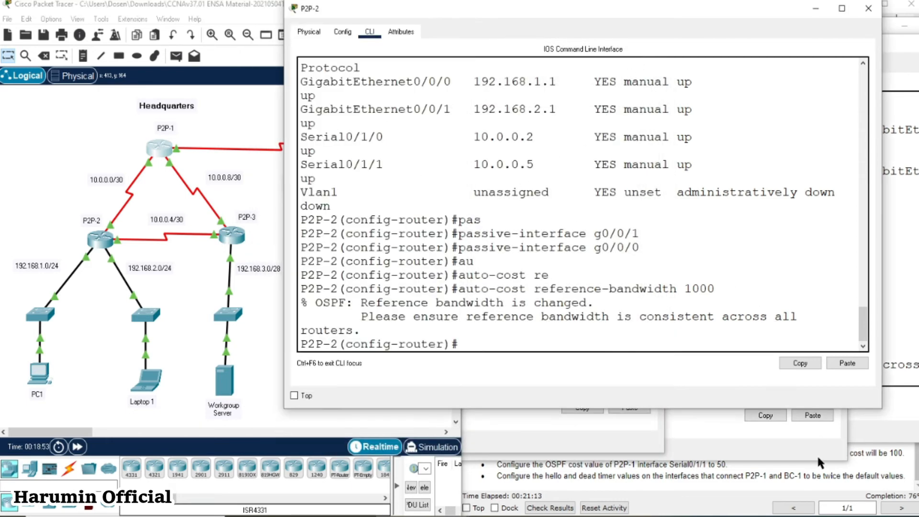
Step: Bring the activity instructions forward and review the Gigabit Ethernet and Fast Ethernet OSPF cost requirement
click(649, 482)
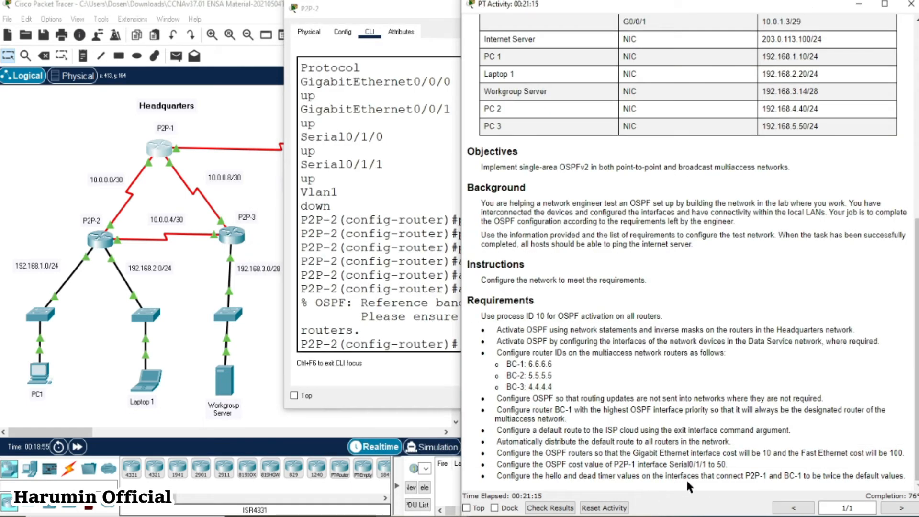
drag(501, 453, 904, 452)
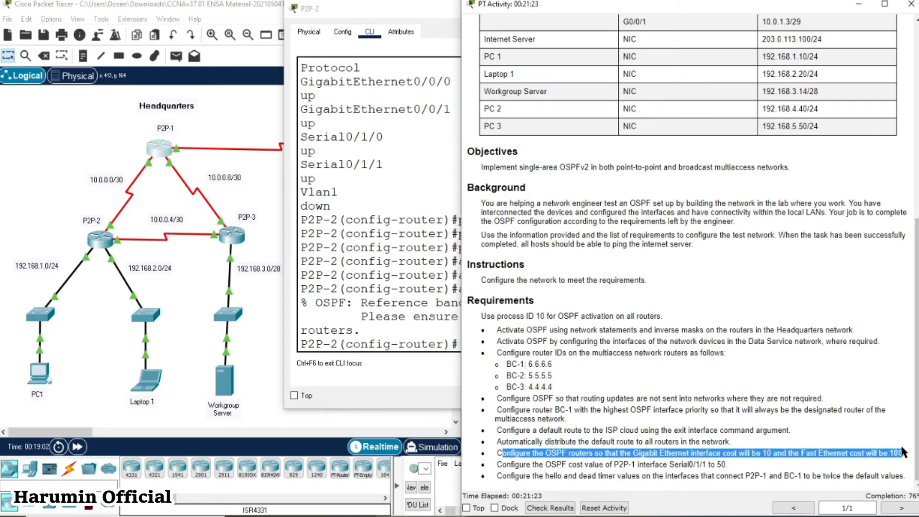
click(834, 453)
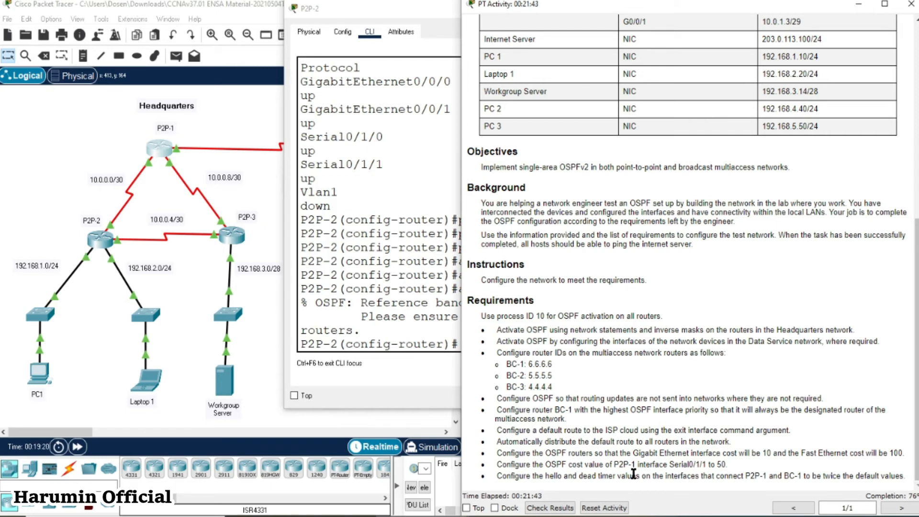
Step: Open P2P-1's command line beside the instructions and enter global configuration mode
click(165, 153)
drag(400, 67, 189, 20)
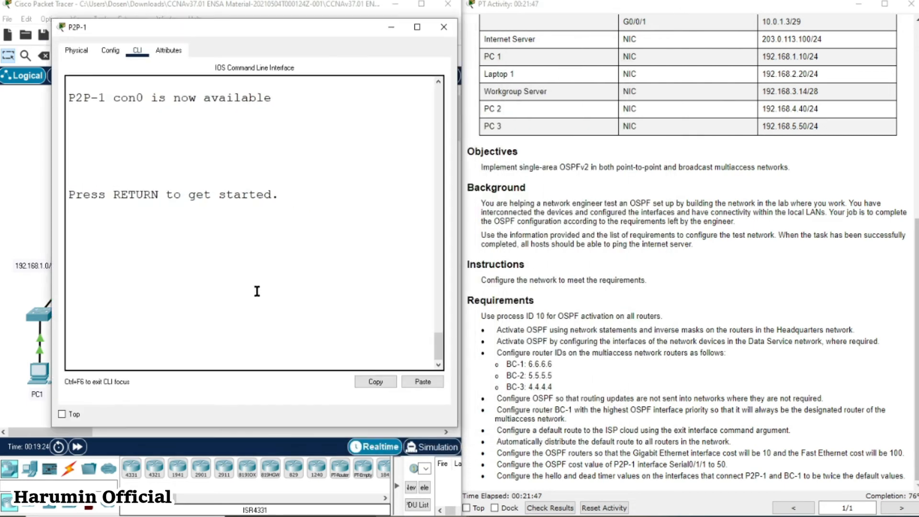
key(Return)
key(Return)
text(en)
key(Return)
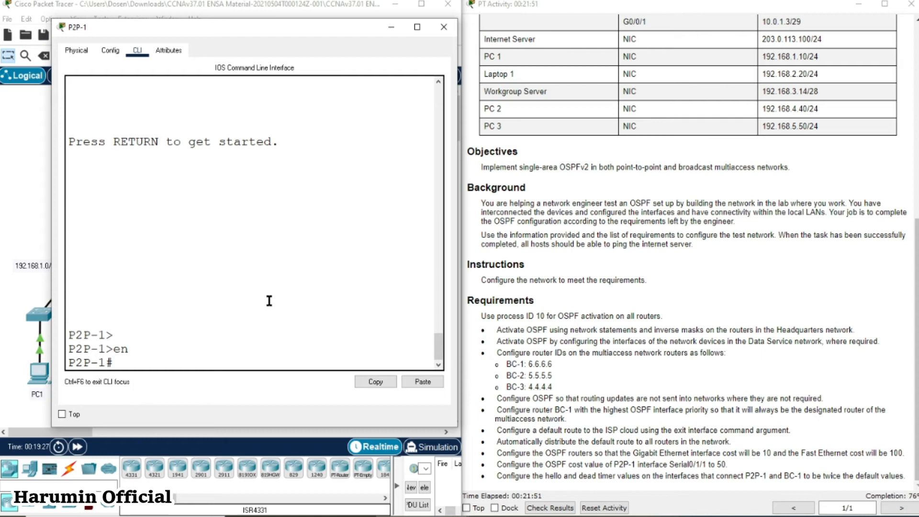
text(int)
key(BackSpace)
key(BackSpace)
key(BackSpace)
key(BackSpace)
key(BackSpace)
text(conf t)
key(Return)
text(s)
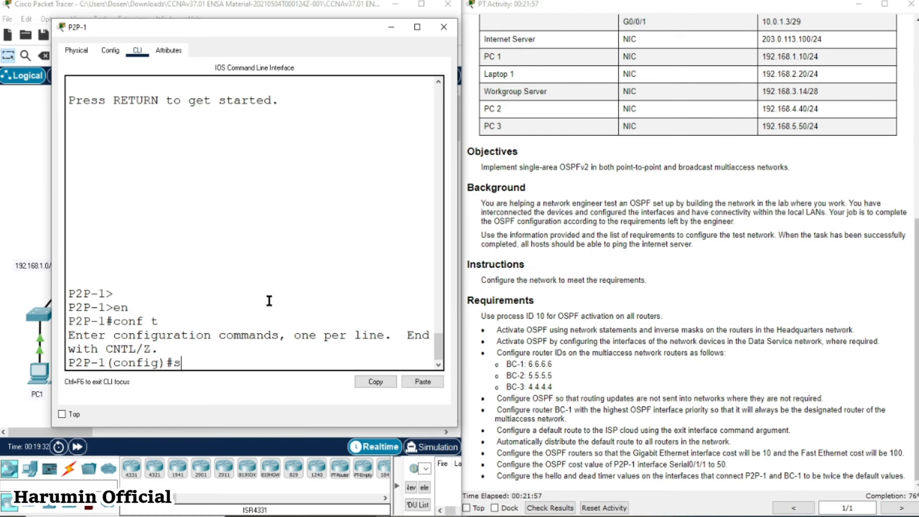
text(0/1/1)
key(Return)
text(ip os)
key(Tab)
key(BackSpace)
text(sp)
key(Tab)
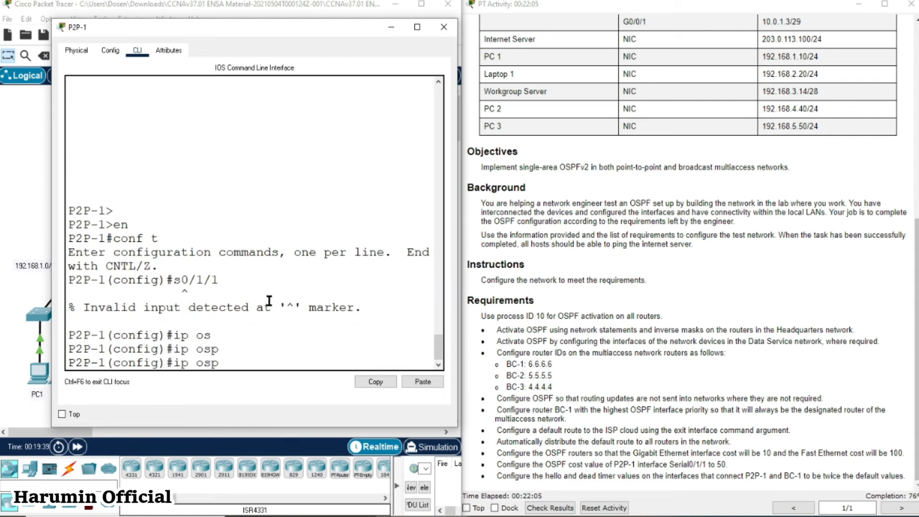
text(f)
key(Tab)
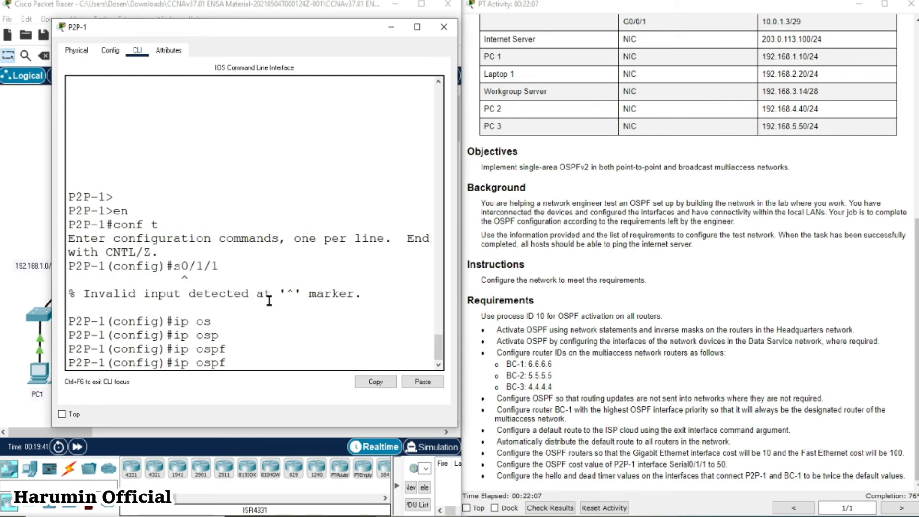
key(BackSpace)
key(BackSpace)
key(BackSpace)
key(BackSpace)
key(BackSpace)
key(BackSpace)
key(BackSpace)
Step: Set the OSPF cost of P2P-1's Serial0/1/1 interface to 50
text(int s0/1/1)
key(Return)
text(ip so)
key(Tab)
key(BackSpace)
key(BackSpace)
text(os)
key(Tab)
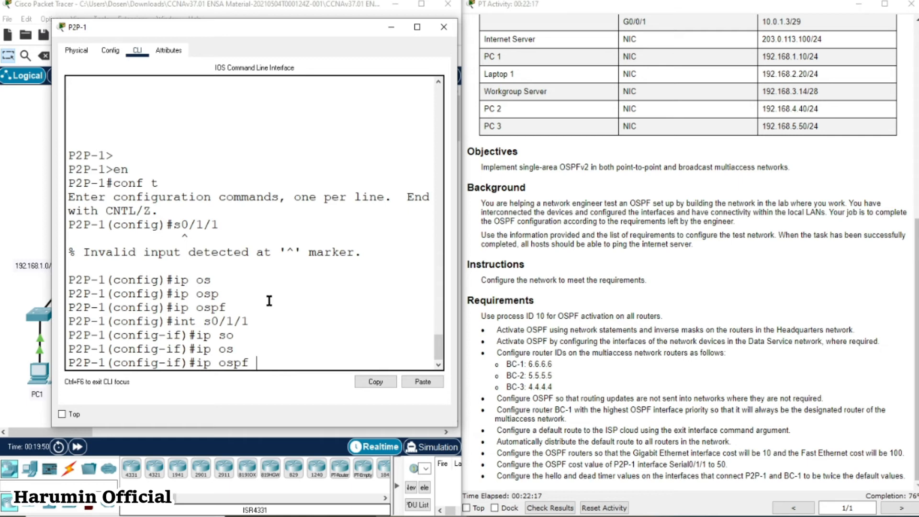
text(o)
key(Tab)
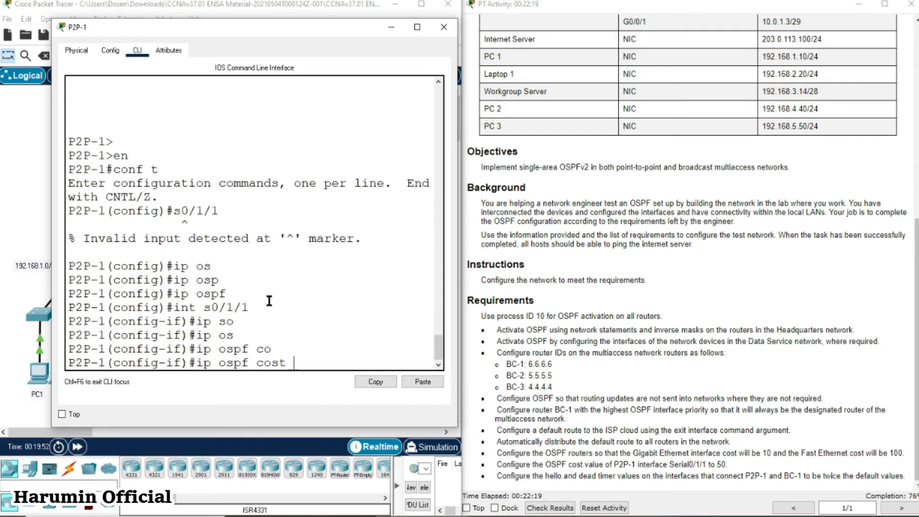
text(50)
key(Return)
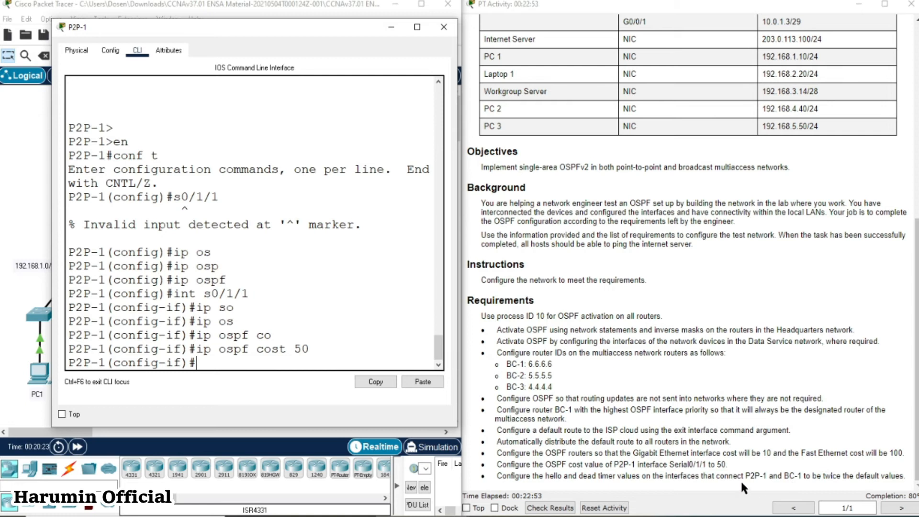
Step: Identify the interfaces linking P2P-1 and BC-1 in the topology, and enter interface configuration for P2P-1's Serial0/2/0
click(39, 174)
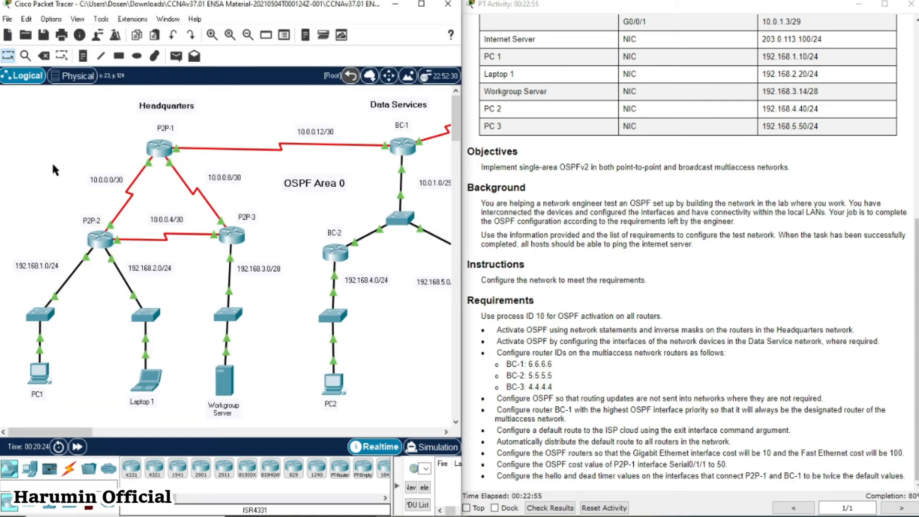
drag(82, 434, 101, 434)
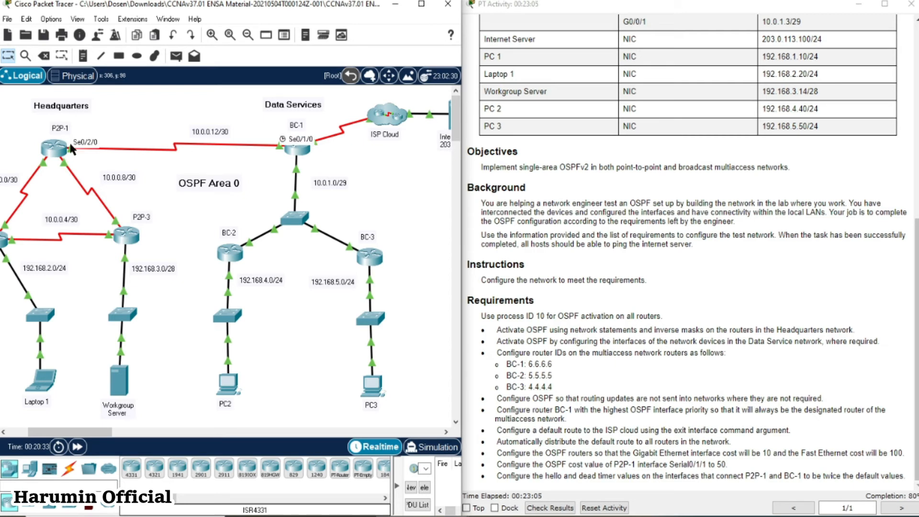
click(54, 151)
text(ig-if)#int s0)
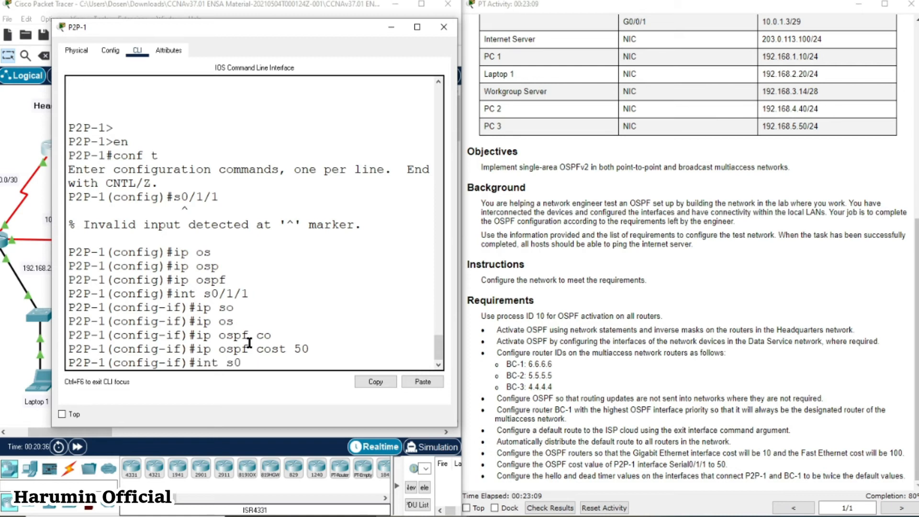
text(/2/0)
key(Return)
Step: Set the OSPF hello interval on P2P-1's Serial0/2/0 interface to 20
text(in)
key(Tab)
key(BackSpace)
text(p so)
key(Tab)
key(BackSpace)
key(BackSpace)
text(os)
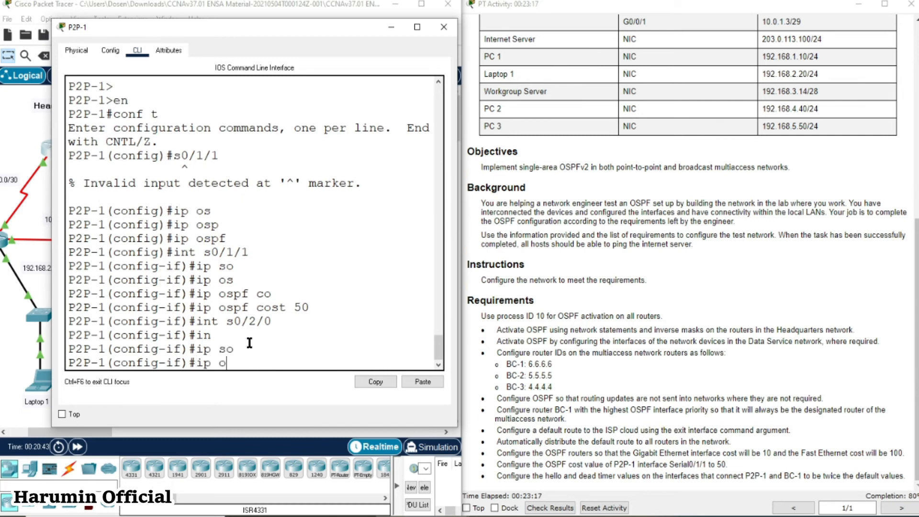
key(Tab)
text(he)
key(Tab)
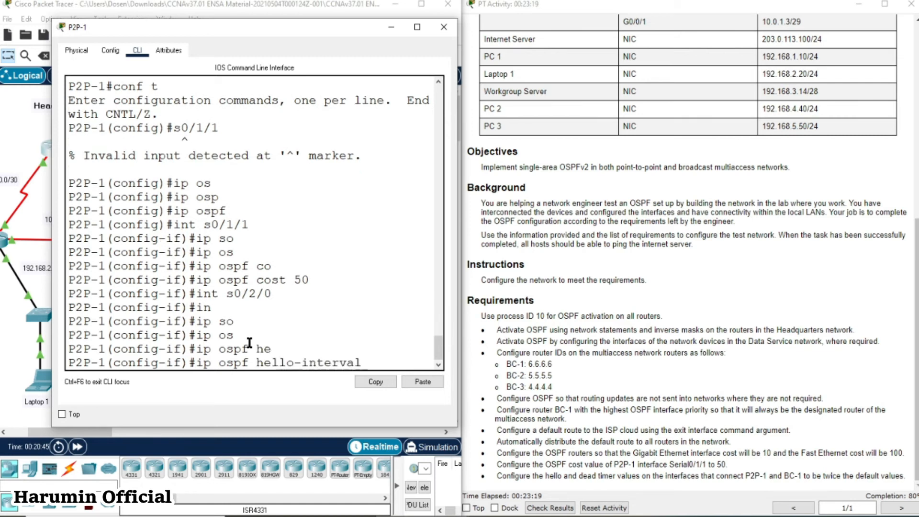
text(20)
key(Return)
Step: Set the OSPF dead interval on P2P-1's Serial0/2/0 interface to 80
text(ip so)
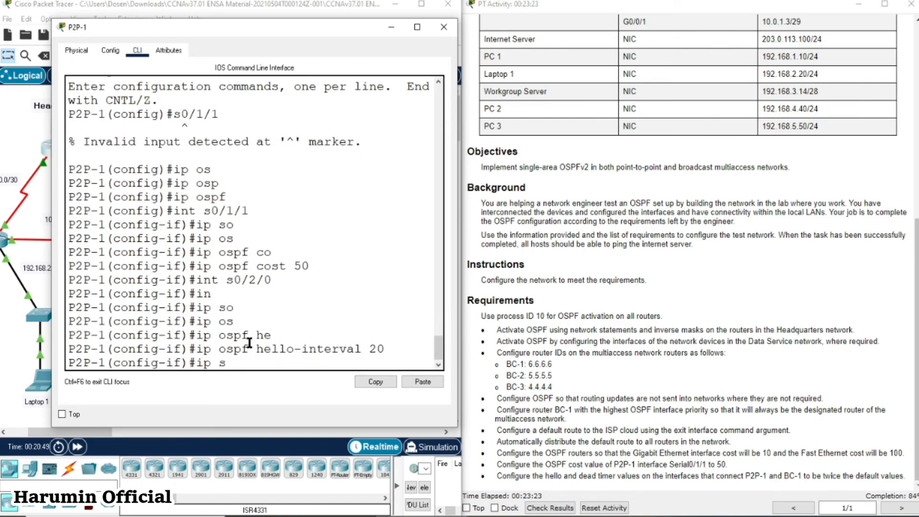
key(BackSpace)
key(BackSpace)
text(os)
key(Tab)
text(de)
key(Tab)
text(80)
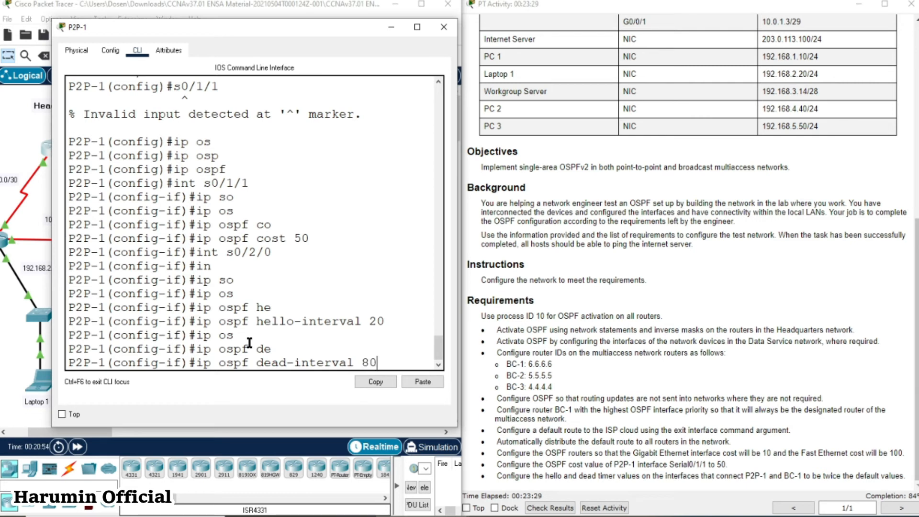
key(Return)
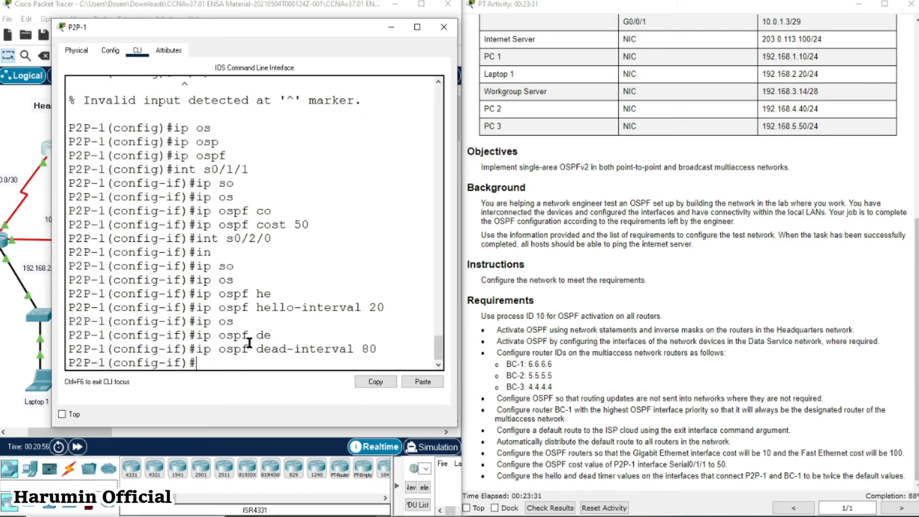
Step: Open BC-1's command line and set the OSPF hello interval on its Serial0/1/0 interface to 20
click(7, 126)
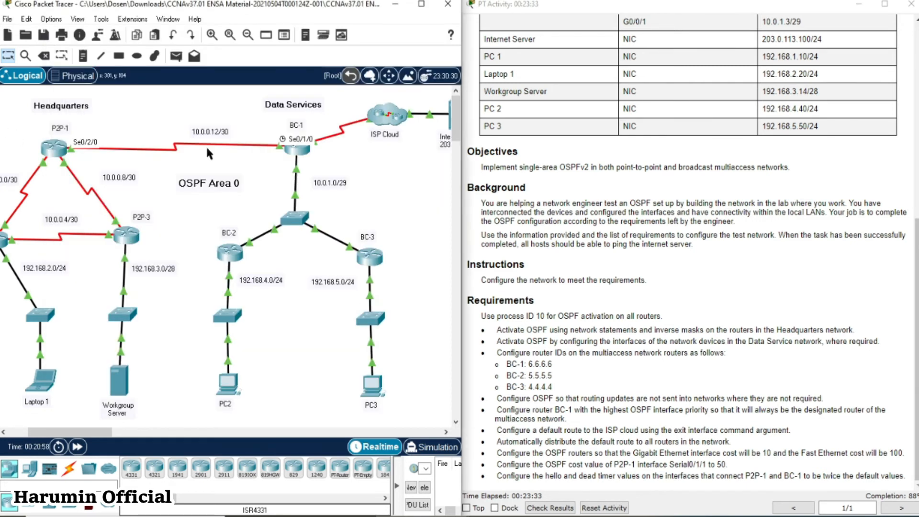
click(301, 151)
click(268, 155)
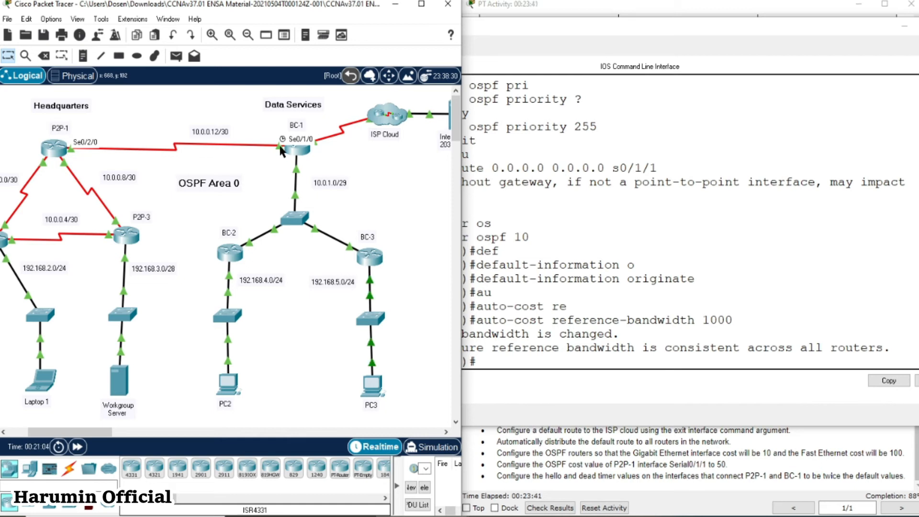
click(294, 154)
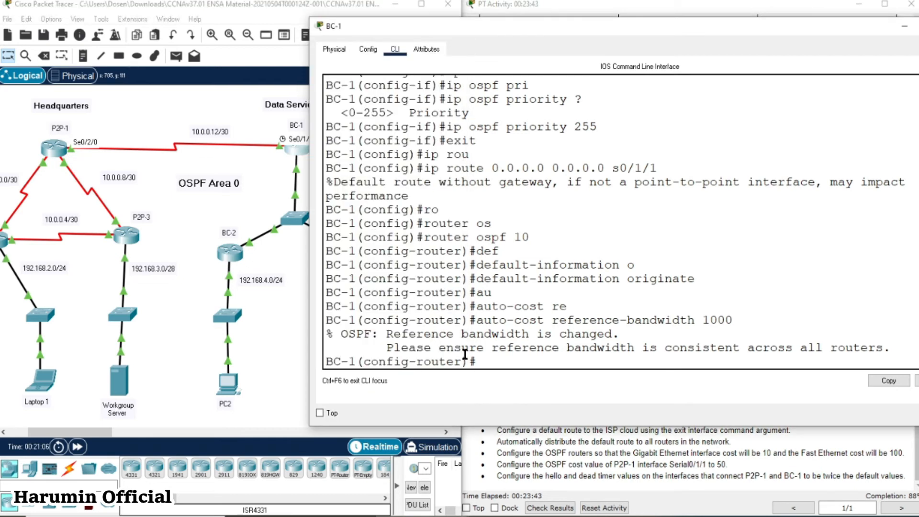
text(int s0/1/0)
key(Return)
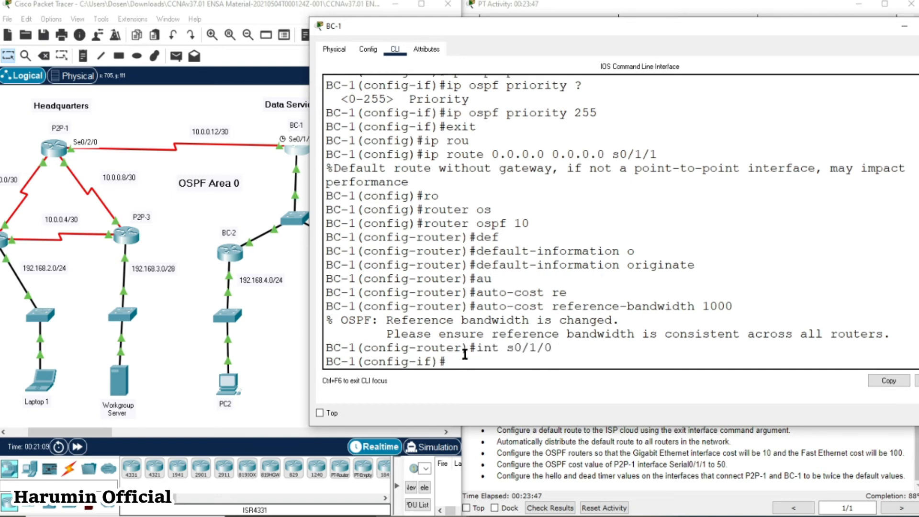
text(ip os)
key(Tab)
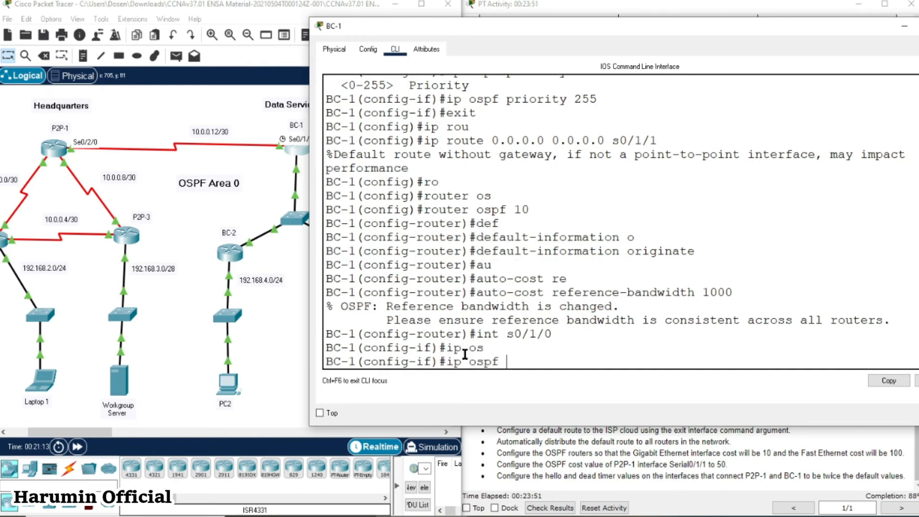
text(he)
key(Tab)
text(20)
key(Return)
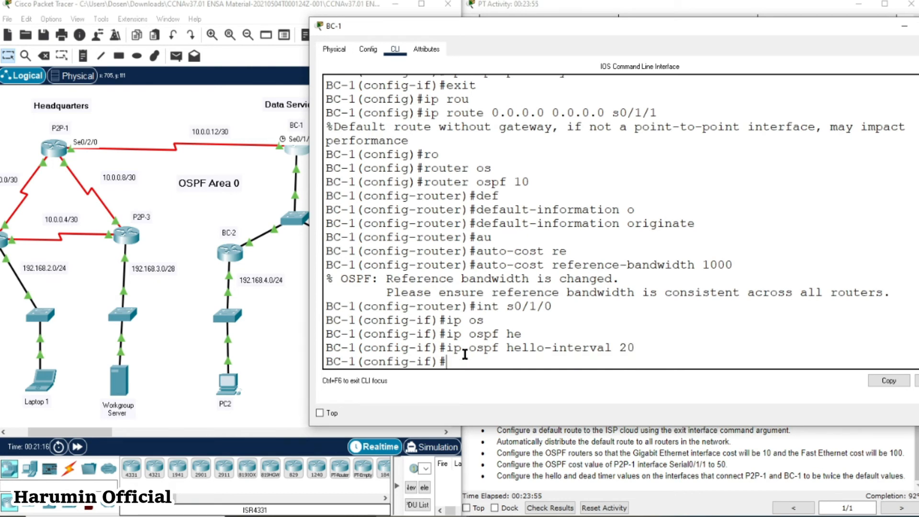
Step: Set the OSPF dead interval on BC-1's Serial0/1/0 interface to 80
text(ip os)
key(Tab)
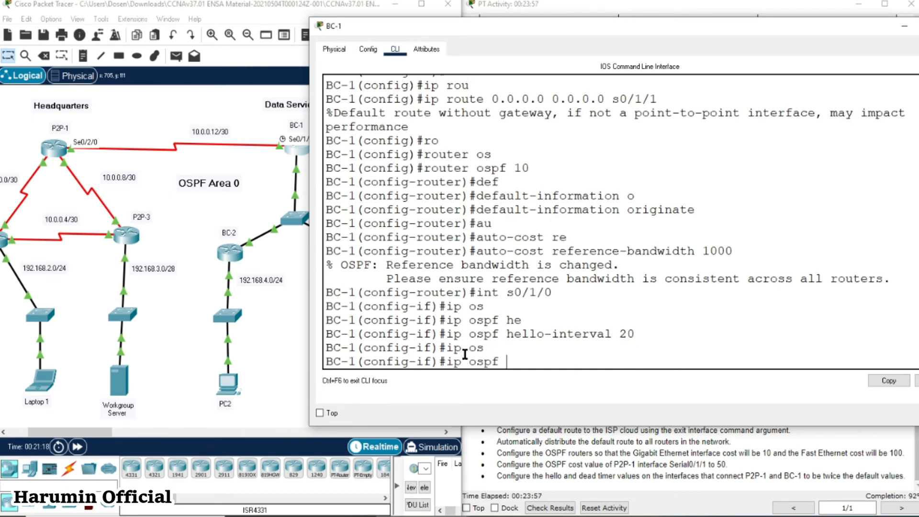
text(de)
key(Tab)
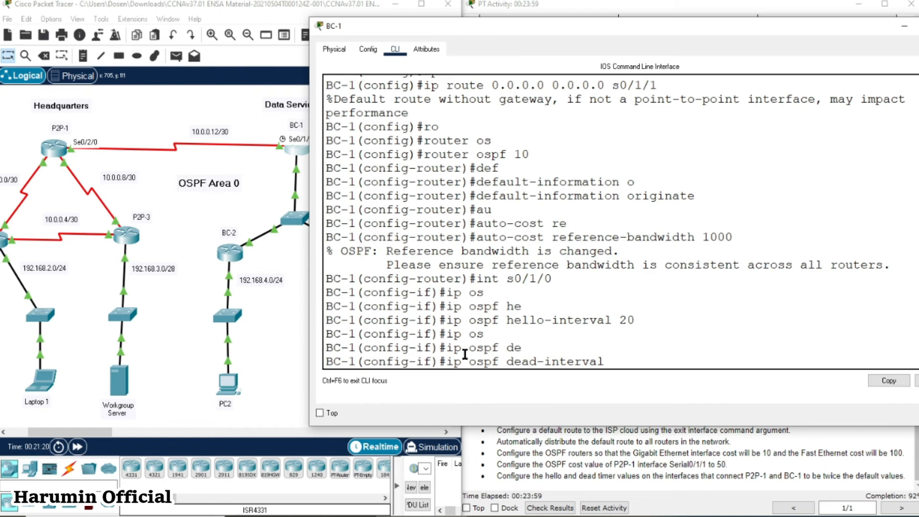
text(80)
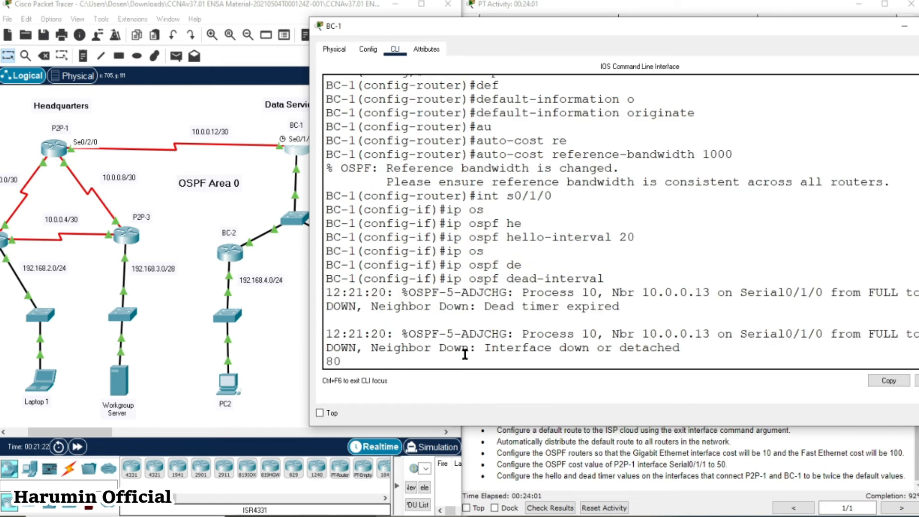
key(Return)
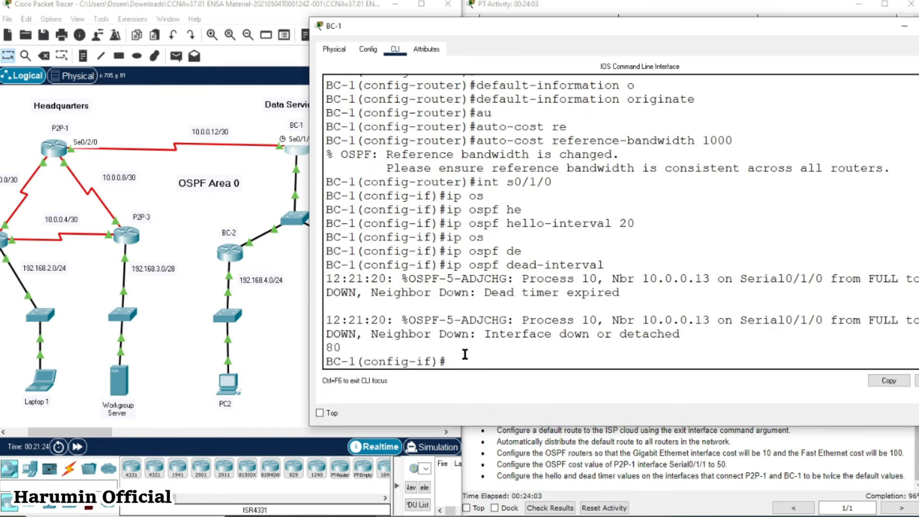
scroll(396, 327, up, 1)
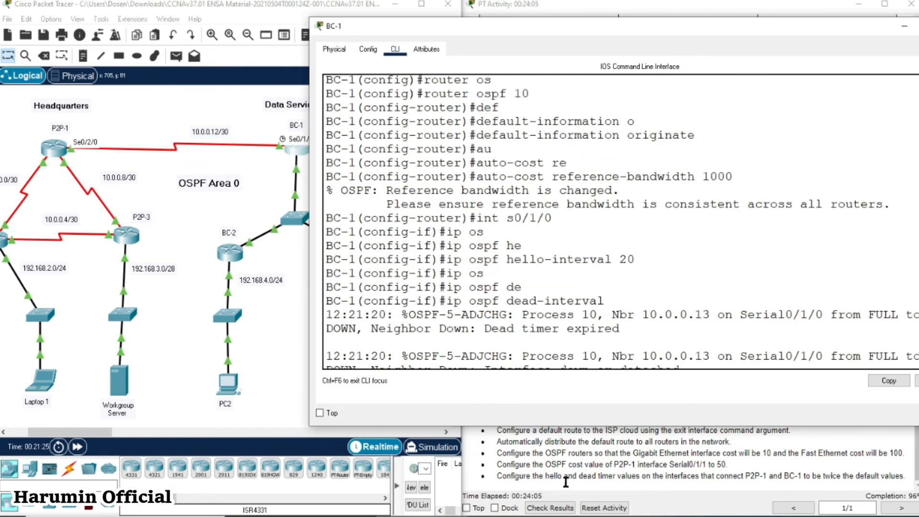
Step: Check the activity results and review the assessment items for BC-1 through P2P-2 for incorrect entries
click(643, 464)
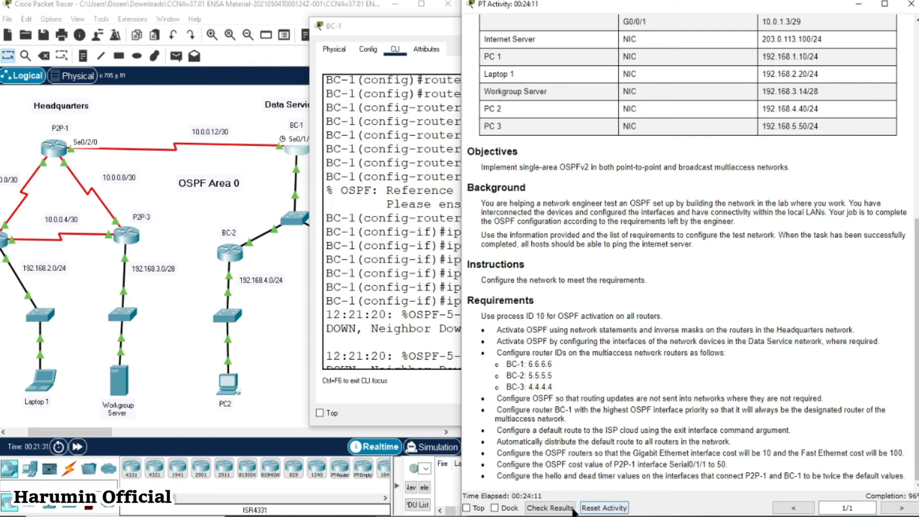
click(550, 508)
click(98, 83)
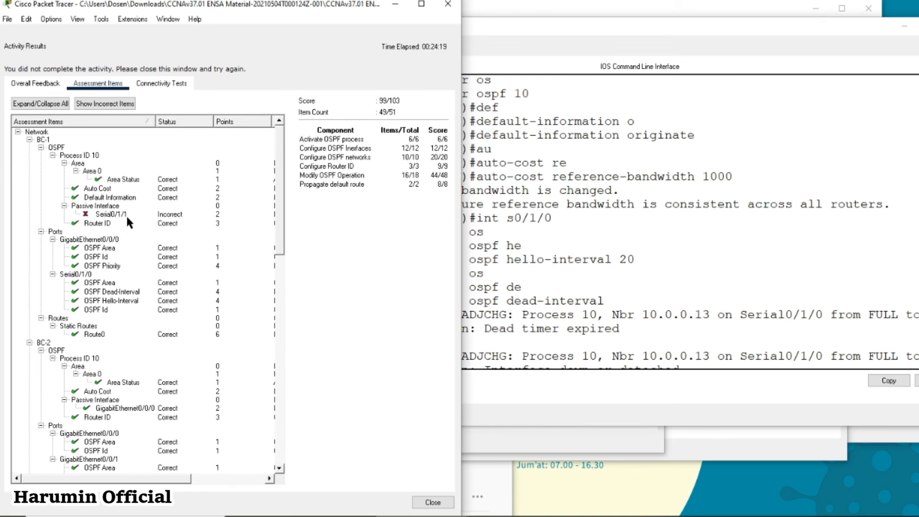
scroll(131, 240, down, 10)
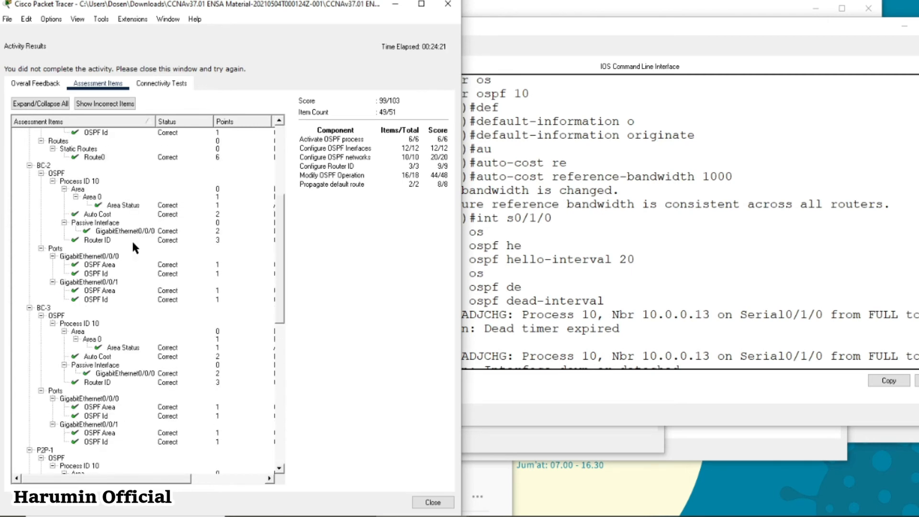
scroll(134, 245, down, 1)
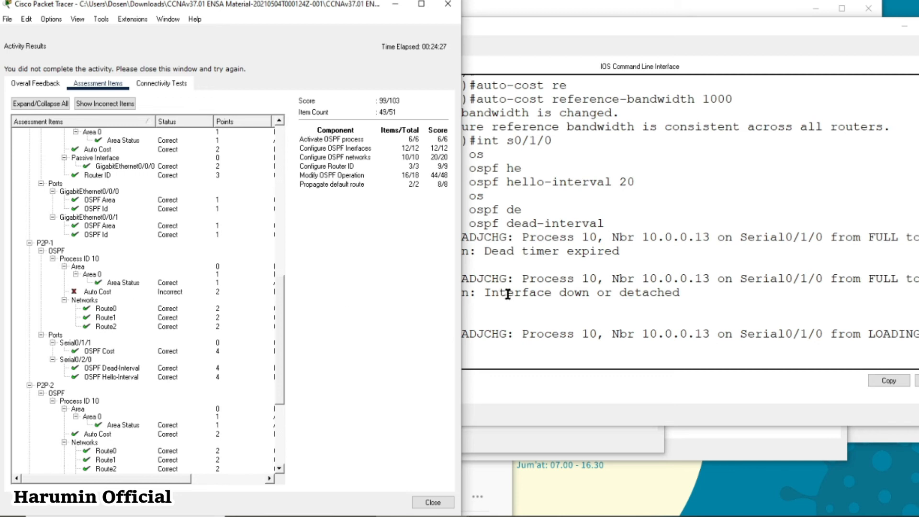
scroll(134, 325, up, 10)
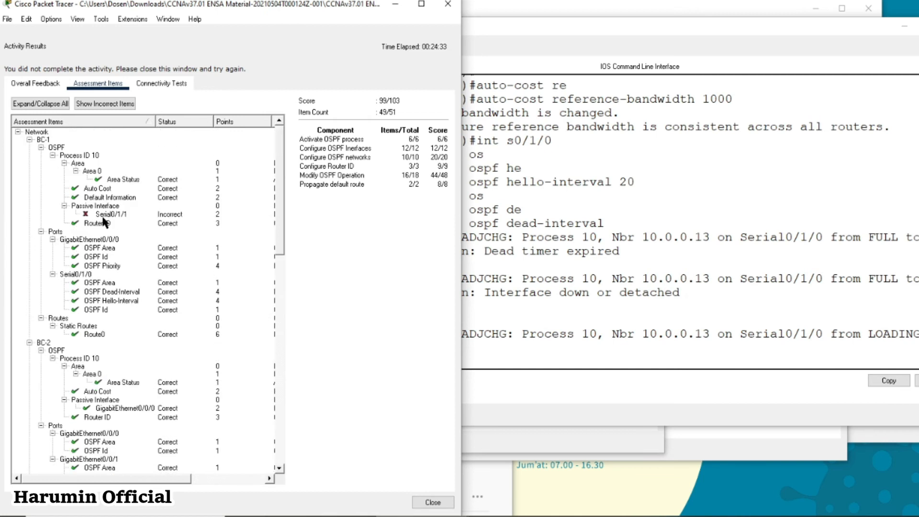
click(432, 503)
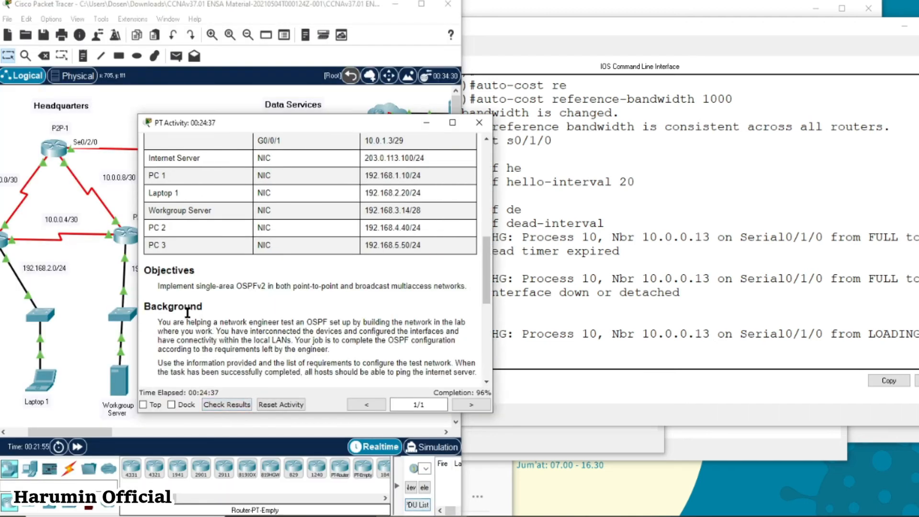
Step: Make Serial0/1/1 a passive interface in OSPF process 10 on BC-1
click(114, 104)
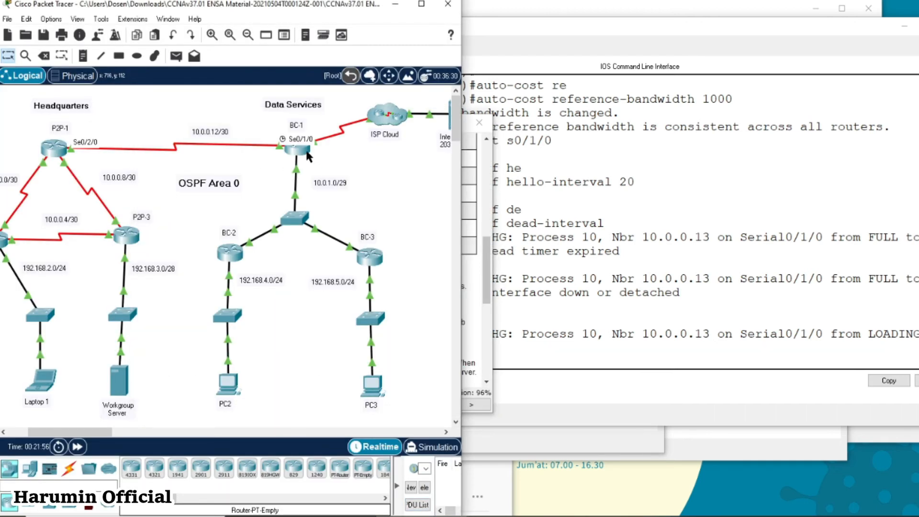
mouse_move(303, 154)
click(300, 153)
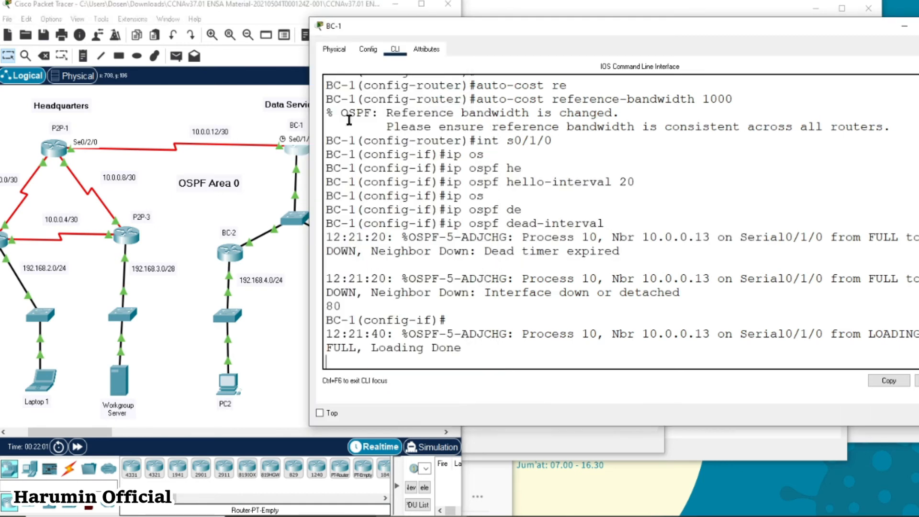
key(Return)
key(Return)
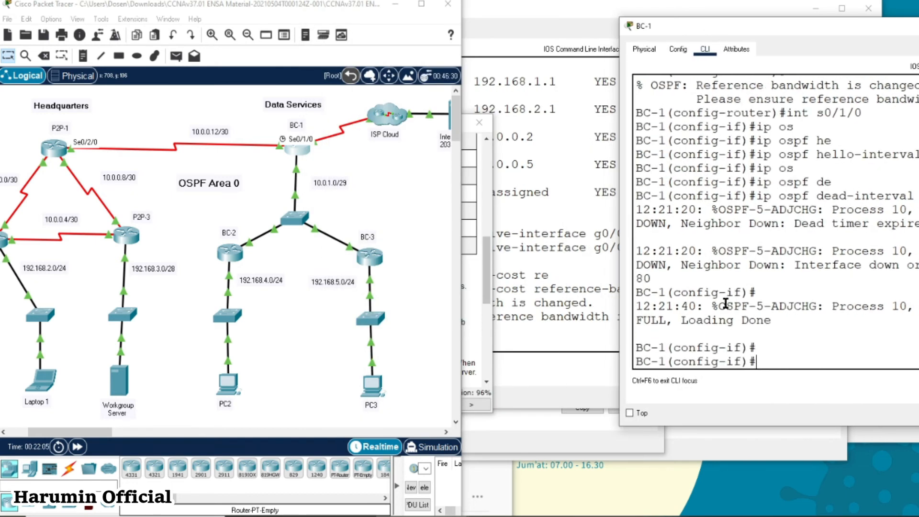
text(router ospf 10)
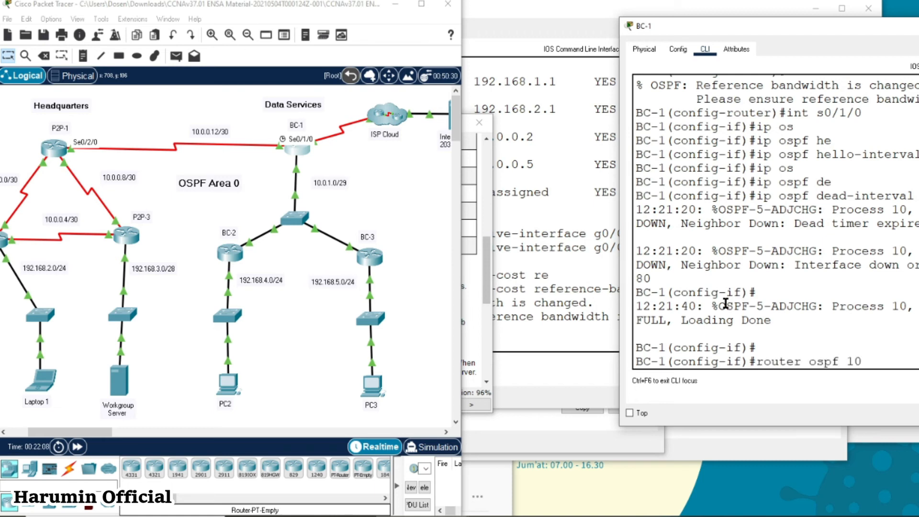
key(Return)
text(pas)
key(Tab)
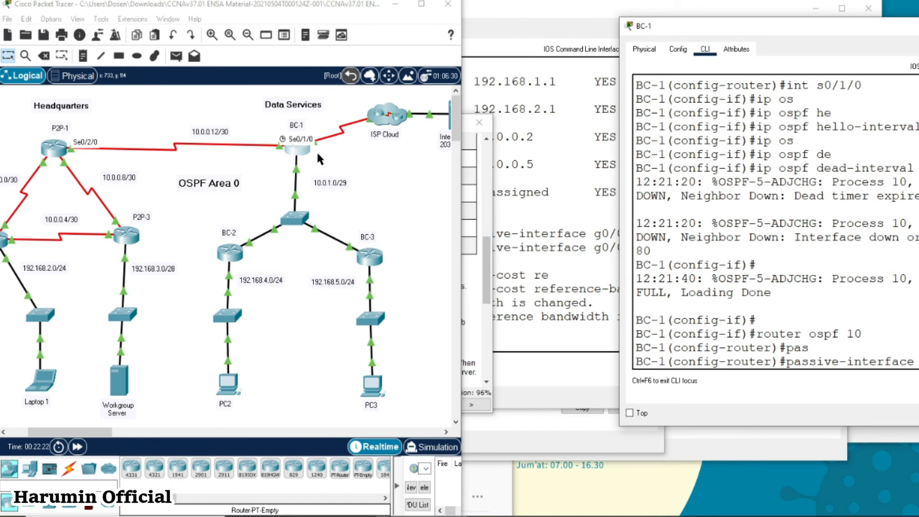
drag(682, 27, 492, 25)
text(s0/1/1)
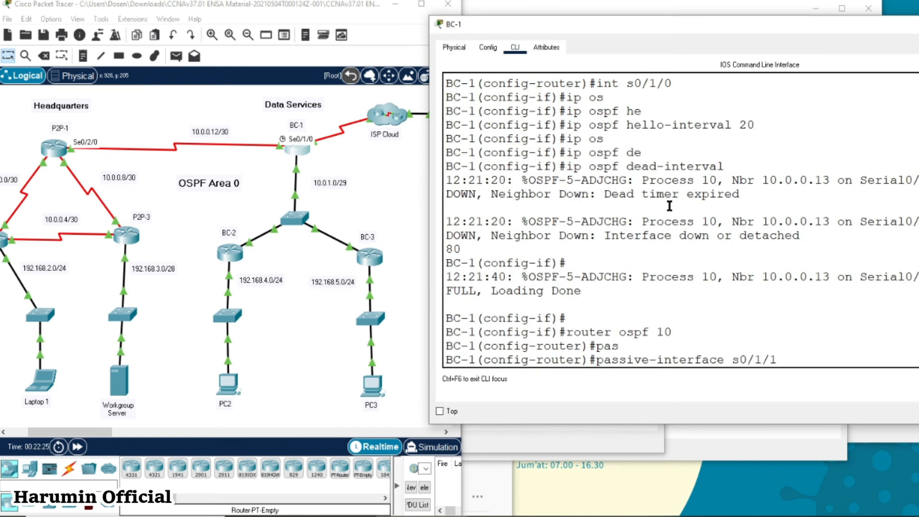
key(Return)
click(773, 439)
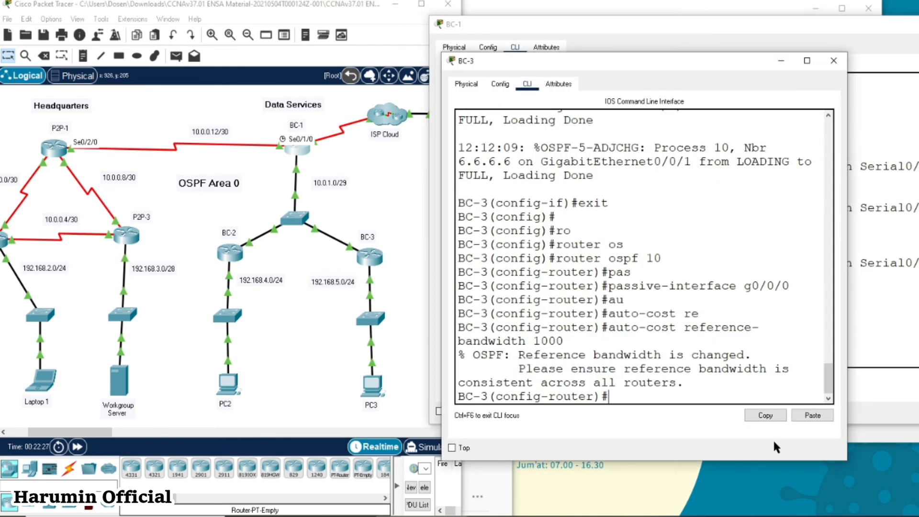
click(870, 384)
click(647, 436)
mouse_move(422, 516)
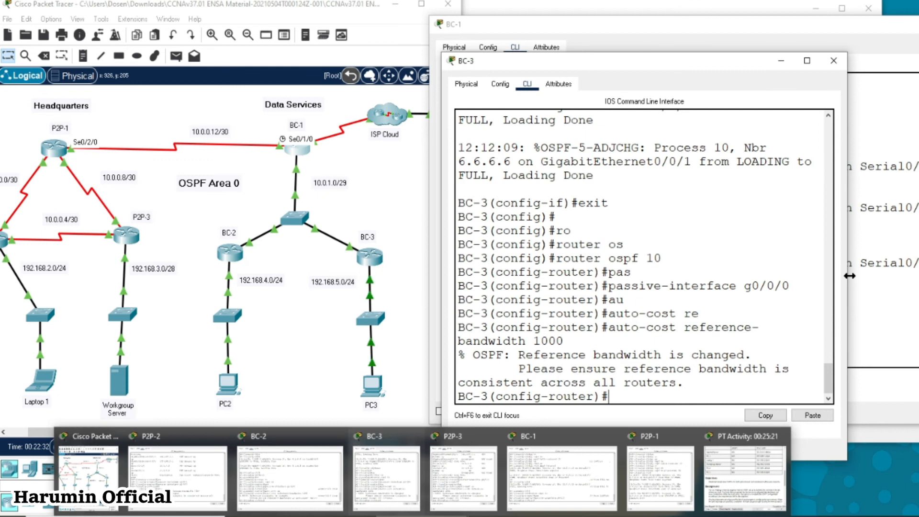
click(896, 305)
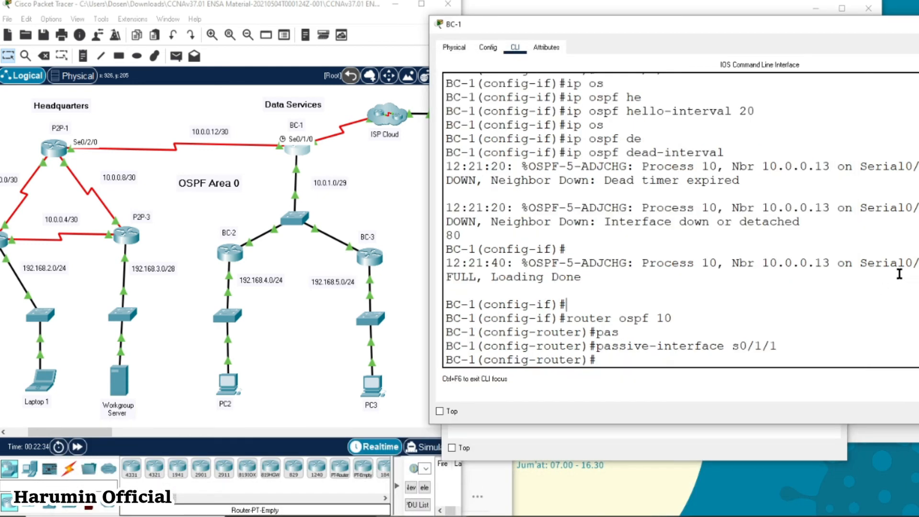
Step: Check the activity results again and examine P2P-1's Auto Cost entry among the assessment items
click(413, 516)
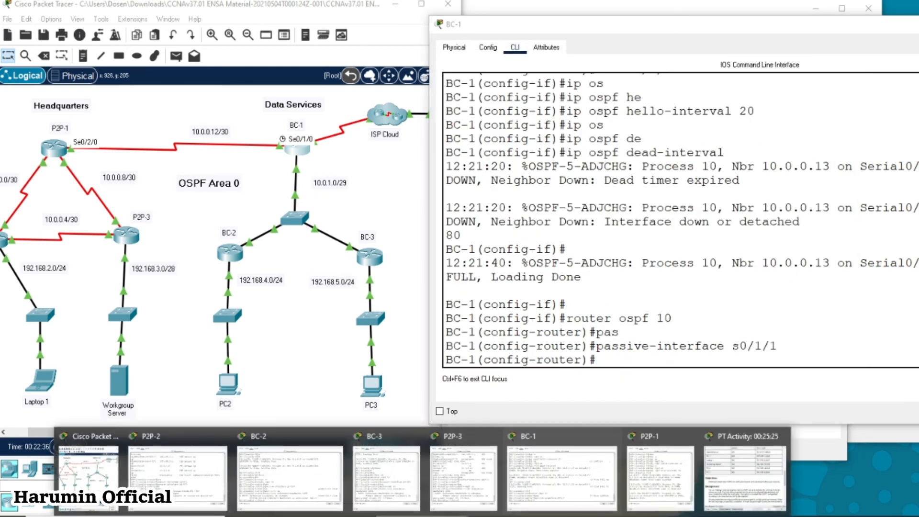
click(745, 472)
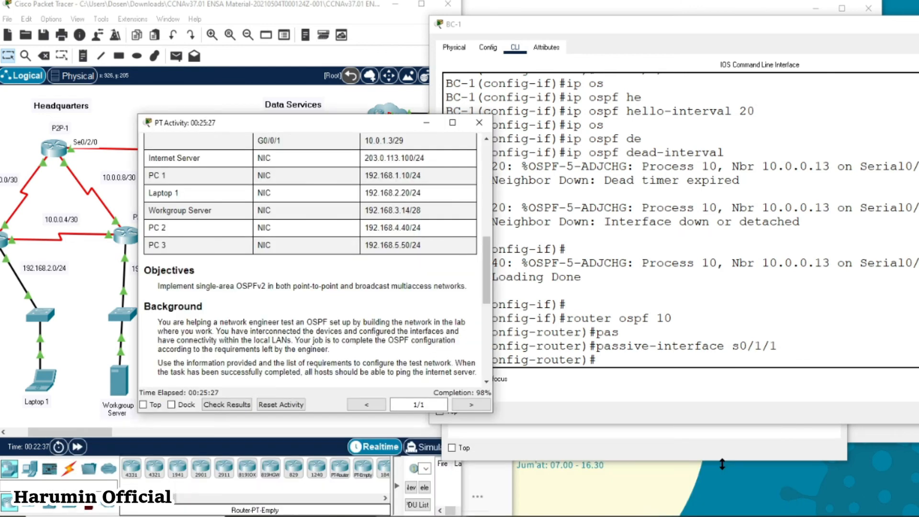
click(236, 406)
click(89, 85)
scroll(206, 371, down, 9)
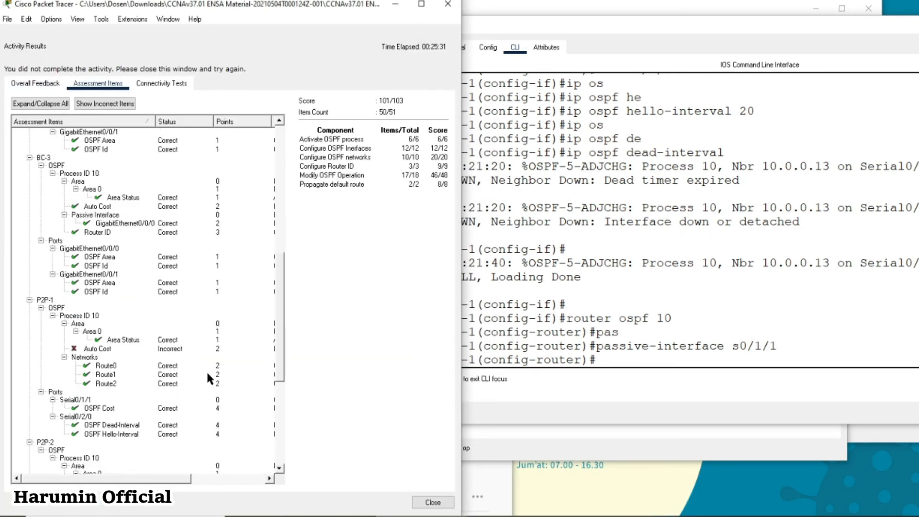
click(107, 301)
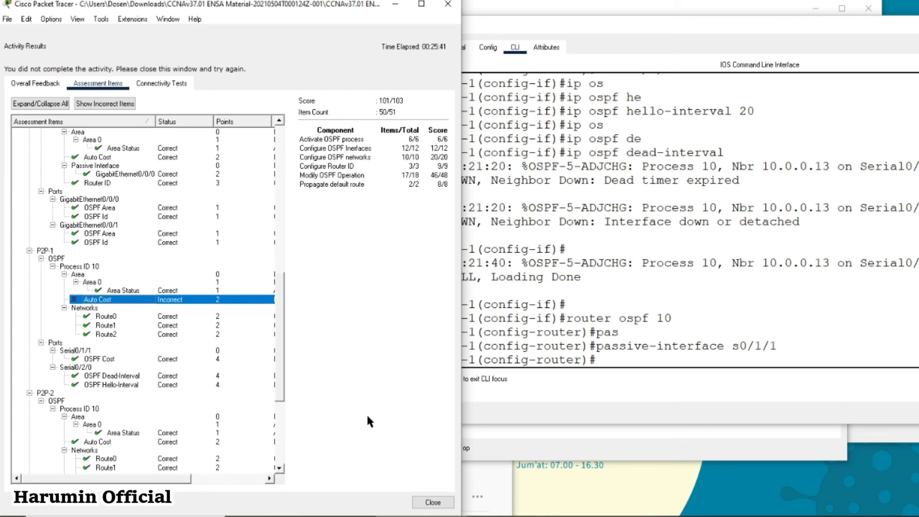
click(433, 502)
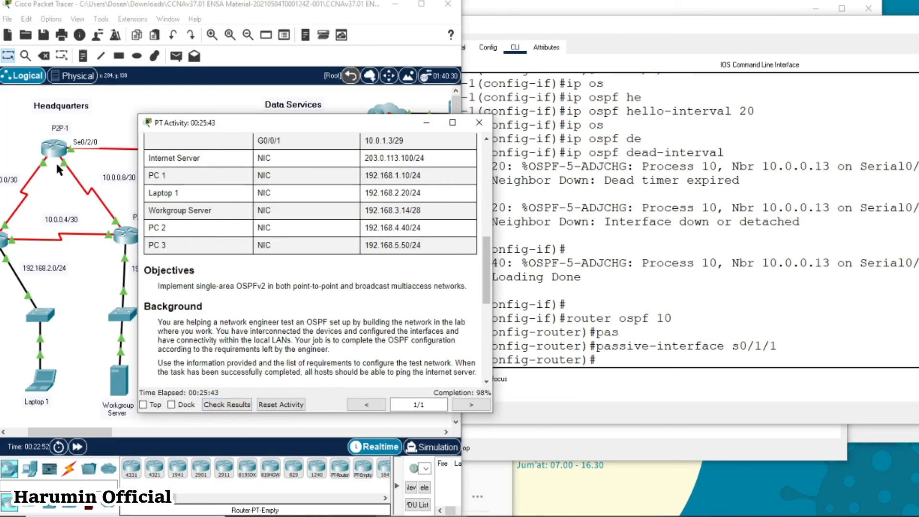
Step: Set the auto-cost reference bandwidth to 1000 in OSPF process 10 on P2P-1
click(52, 149)
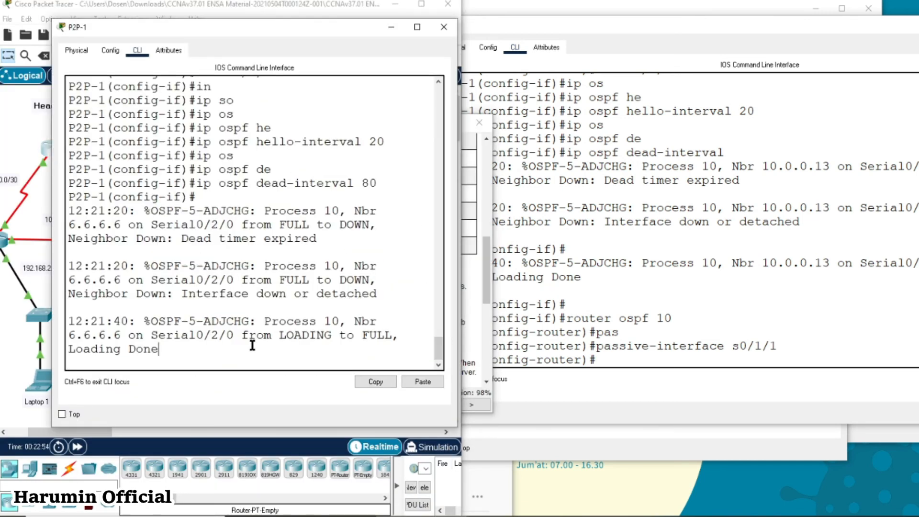
key(Return)
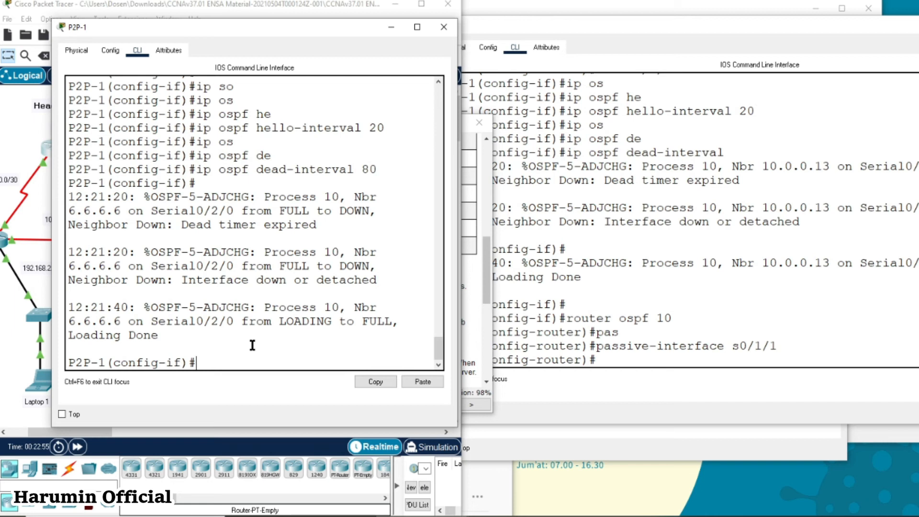
text(exit)
key(Return)
text(ro)
key(Tab)
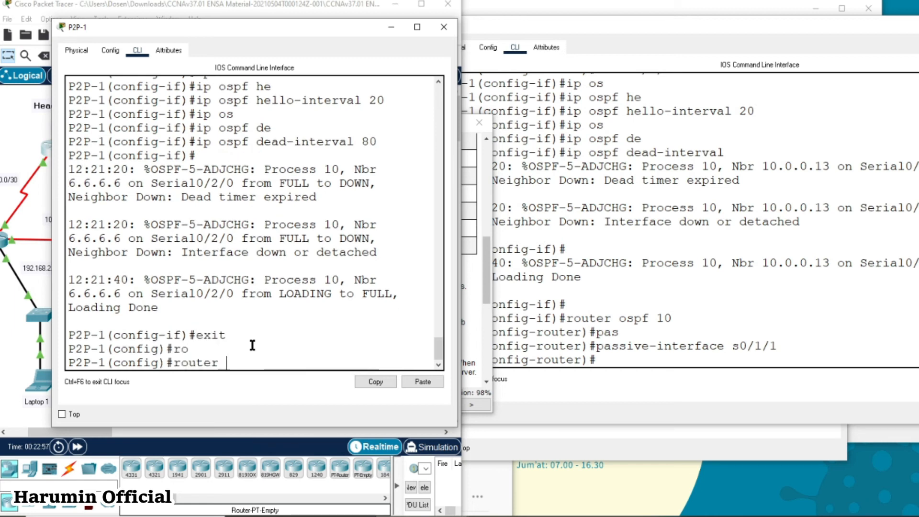
text(os)
key(Tab)
text(10)
key(Return)
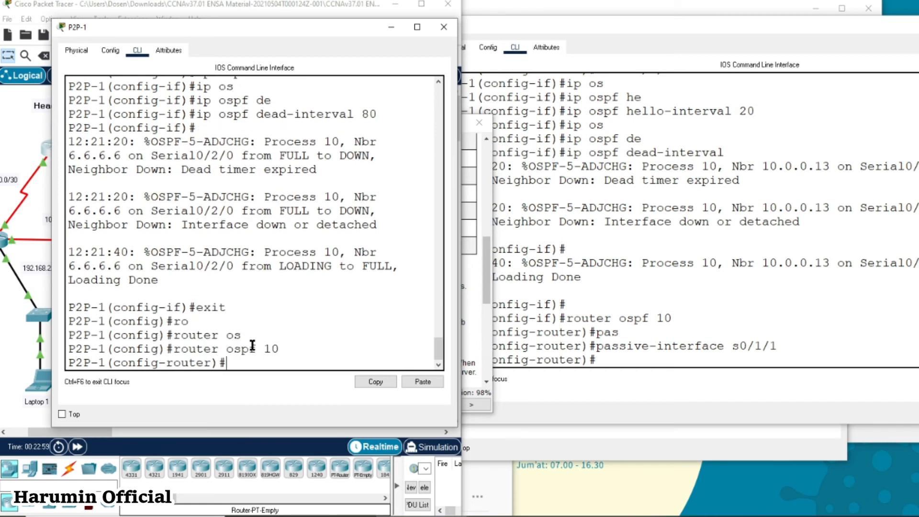
text(au)
key(Tab)
text(re)
key(Tab)
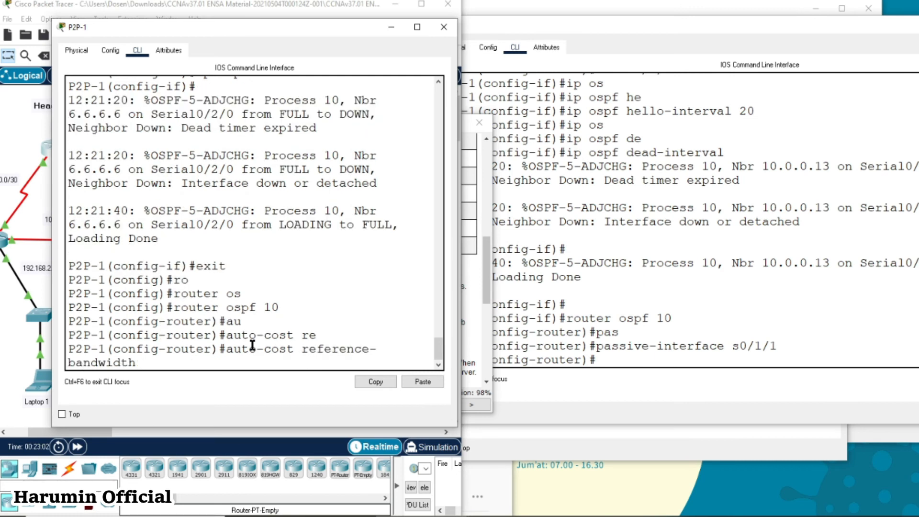
text(1000)
key(Return)
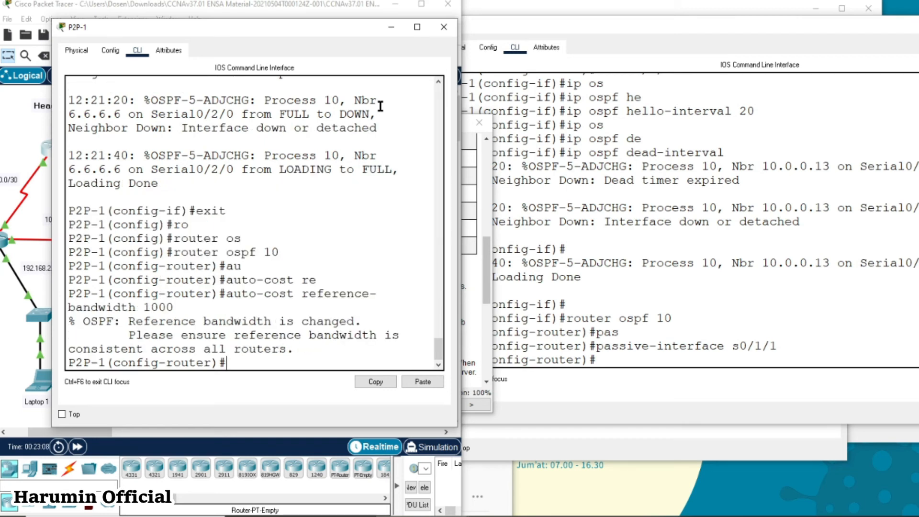
click(391, 29)
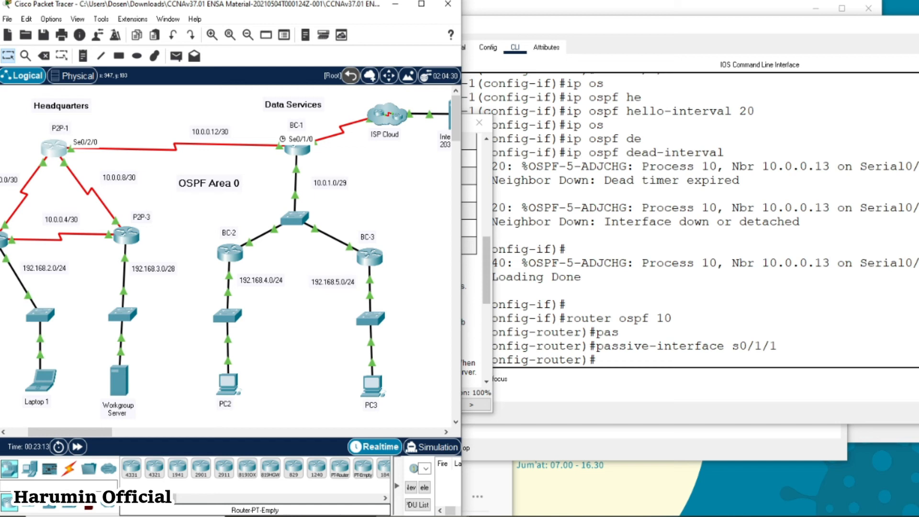
Step: Show the activity instructions beside the topology and highlight the Background sentence about successful task completion
click(746, 495)
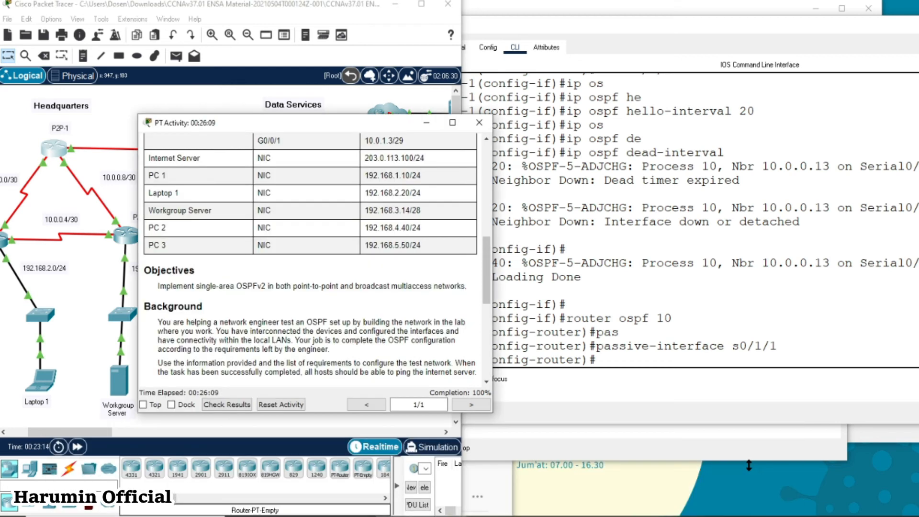
click(453, 122)
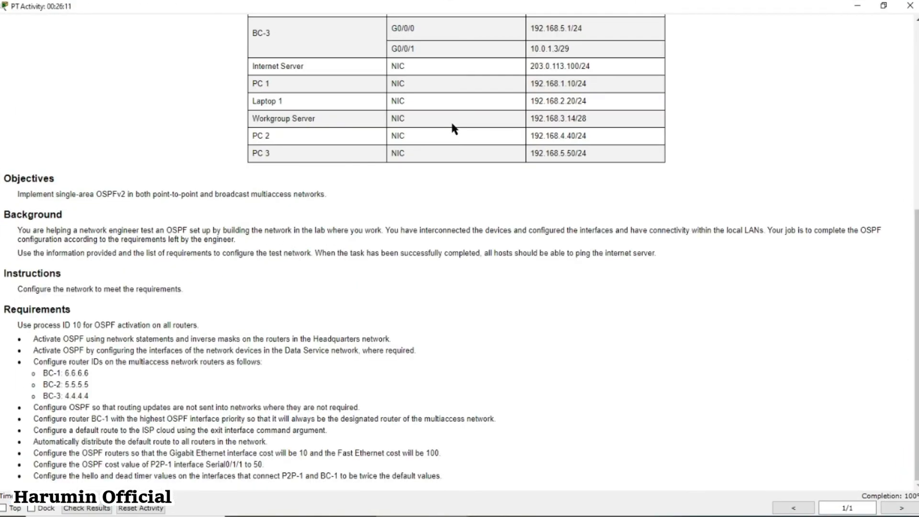
key(super+Right)
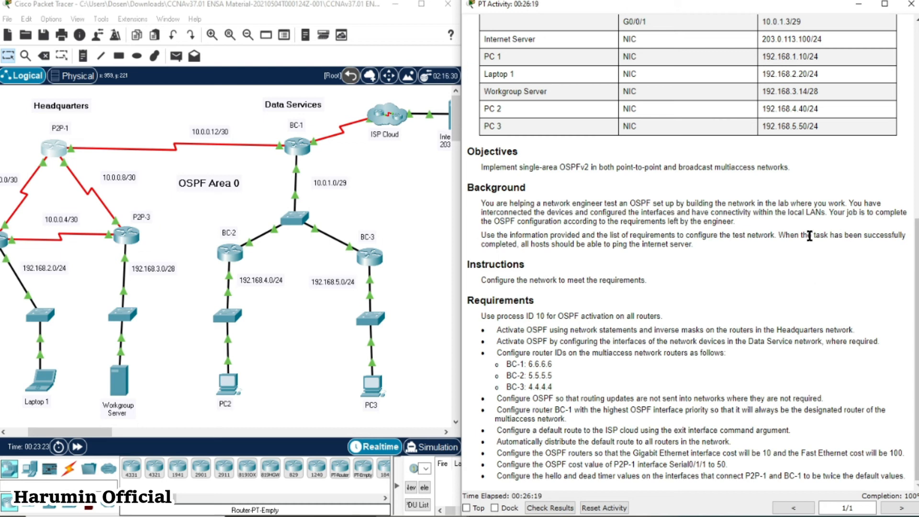
drag(779, 235, 509, 245)
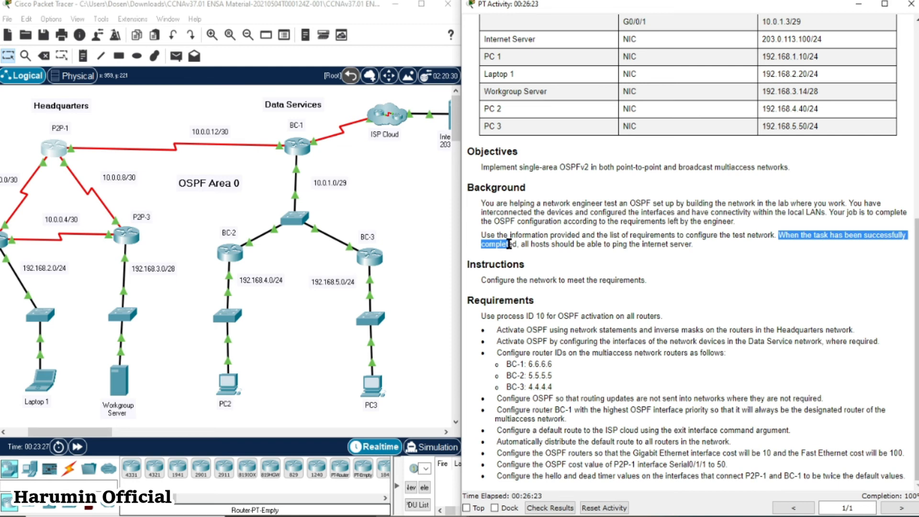
drag(84, 433, 64, 433)
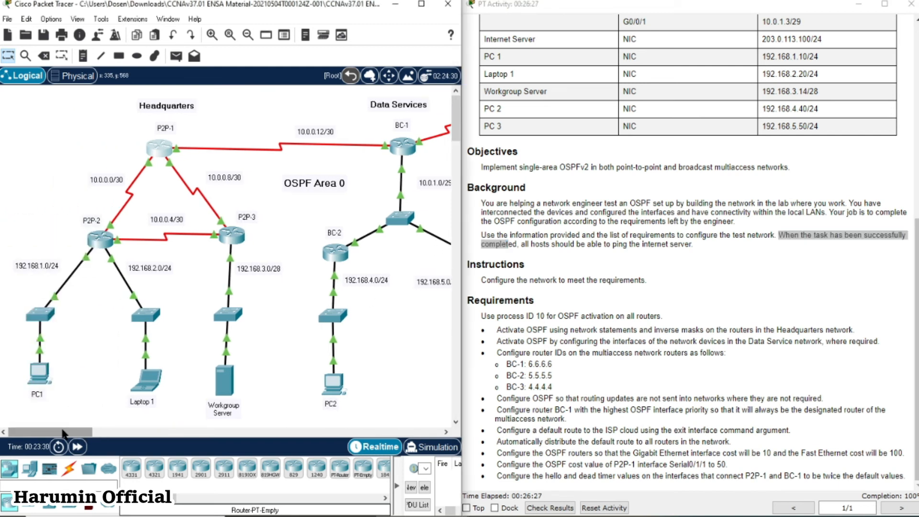
click(99, 244)
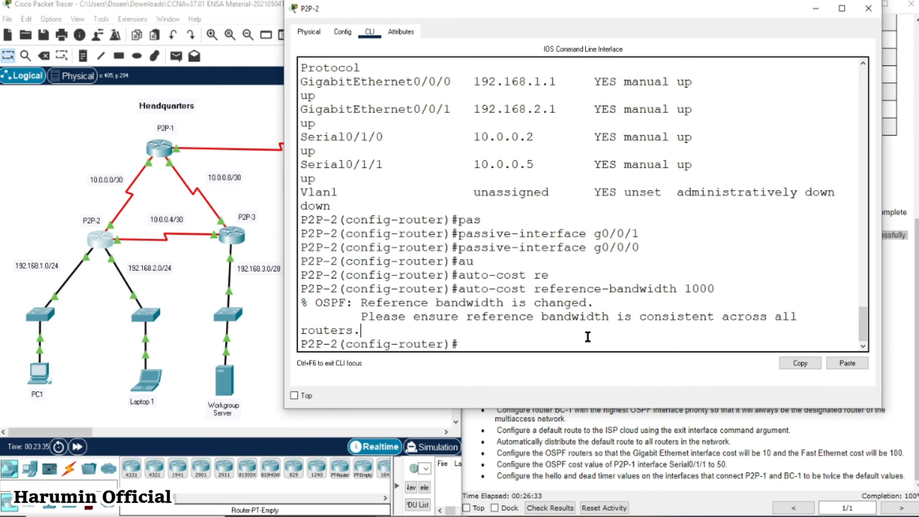
click(869, 8)
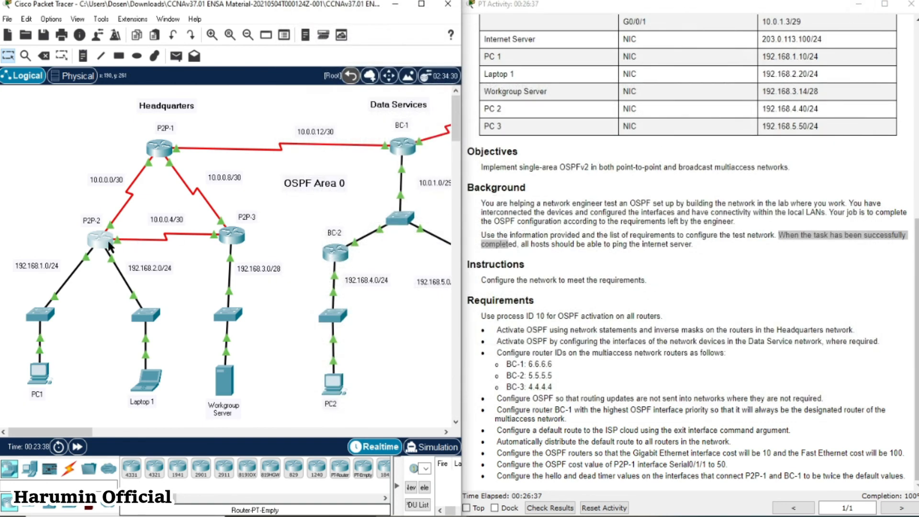
click(110, 241)
click(651, 53)
Step: Display P2P-1's OSPF routes with do sh ip route ospf and widen the console so each route fits on one line
click(160, 149)
drag(202, 30, 508, 36)
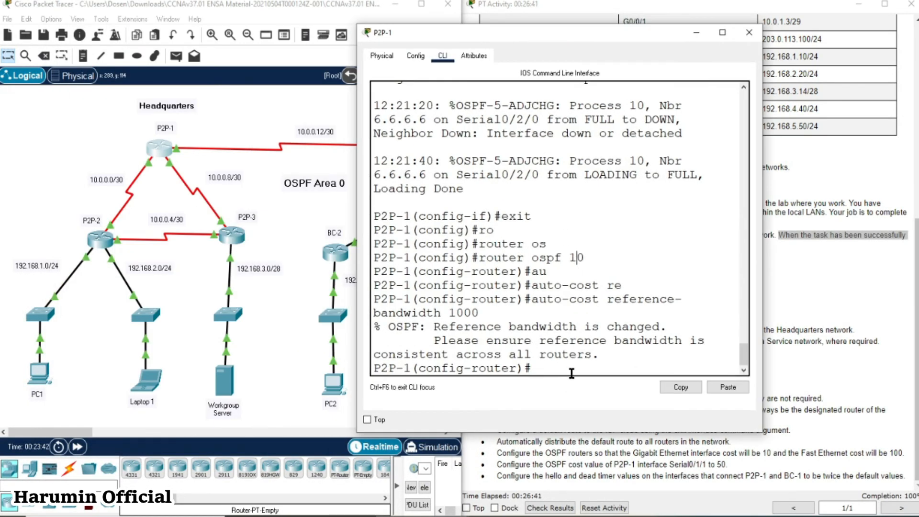
text(do sh ip route ospf)
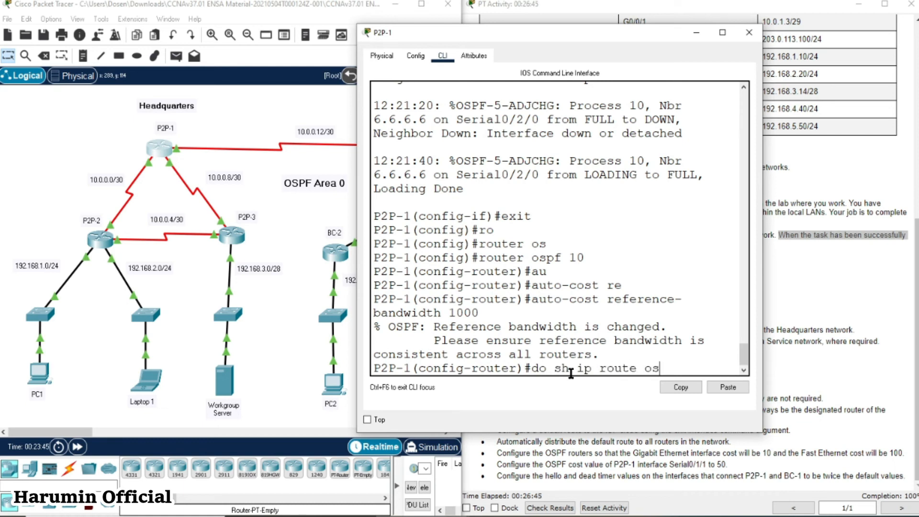
key(Return)
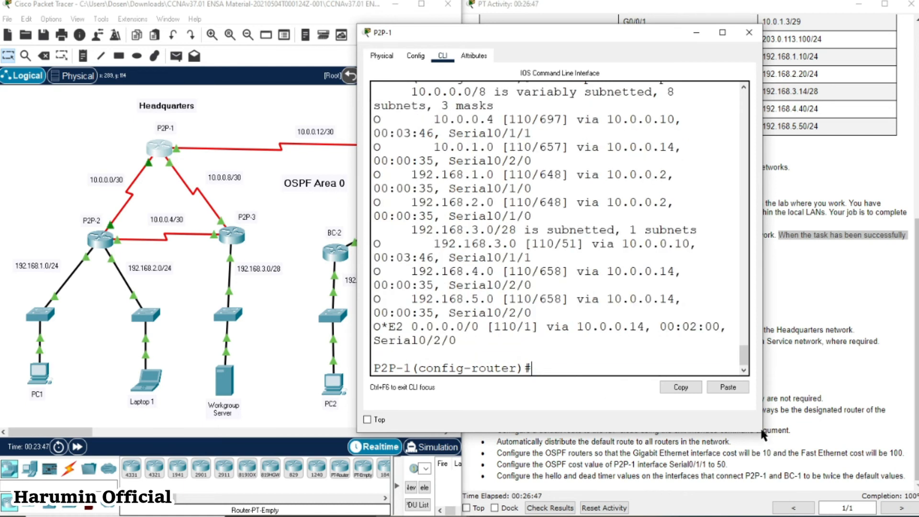
drag(763, 432, 917, 432)
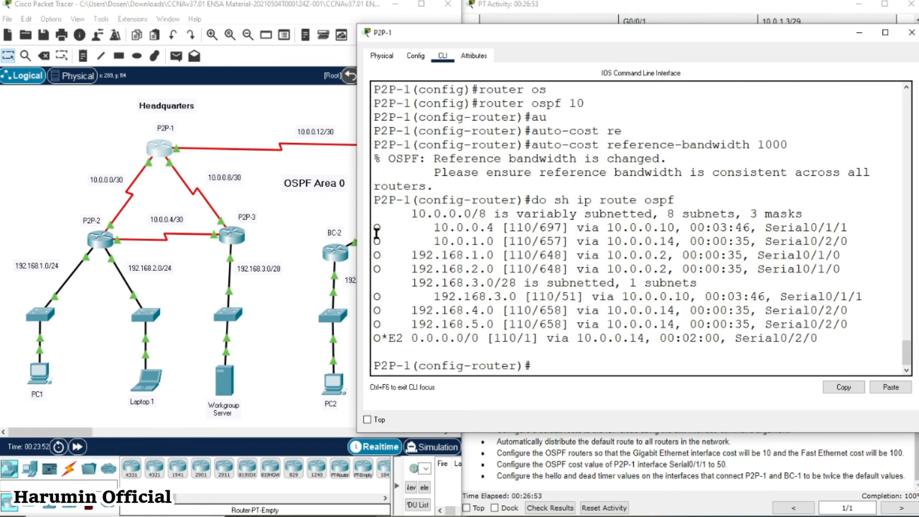
Step: Examine P2P-1's OSPF route list, highlighting the external default route entry O*E2 0.0.0.0/0
drag(377, 232, 666, 337)
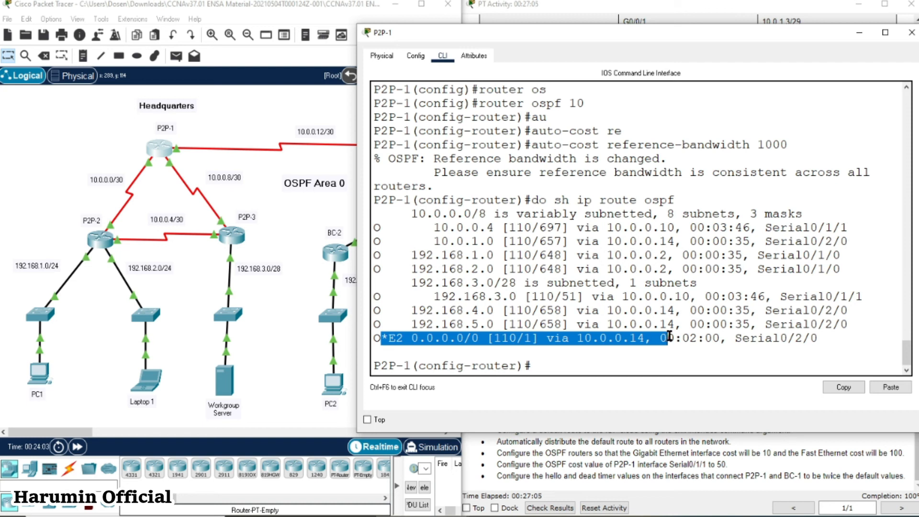
drag(670, 336, 689, 337)
drag(692, 335, 745, 341)
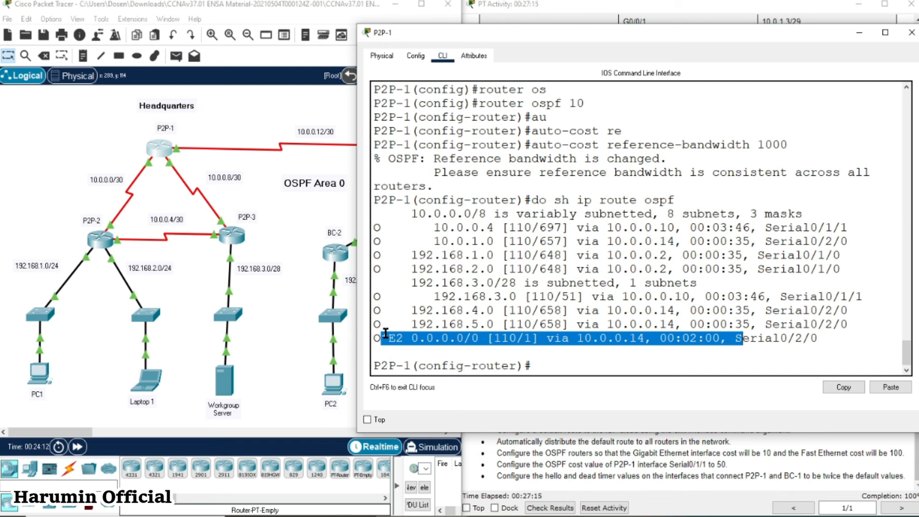
drag(429, 39, 508, 54)
click(520, 349)
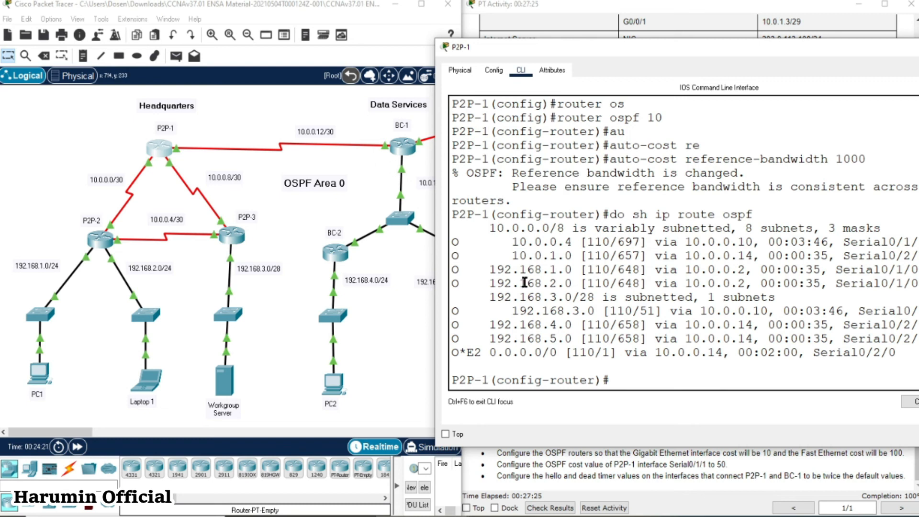
Step: Display P2P-2's OSPF routes with do sh ip route ospf in a widened console
click(102, 242)
click(102, 242)
text(do sh ip or)
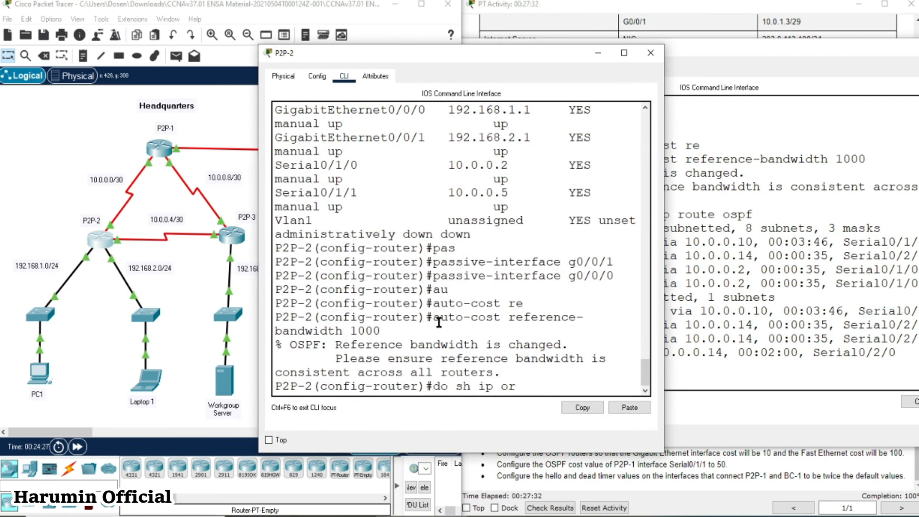
key(Tab)
key(BackSpace)
key(BackSpace)
text(rote)
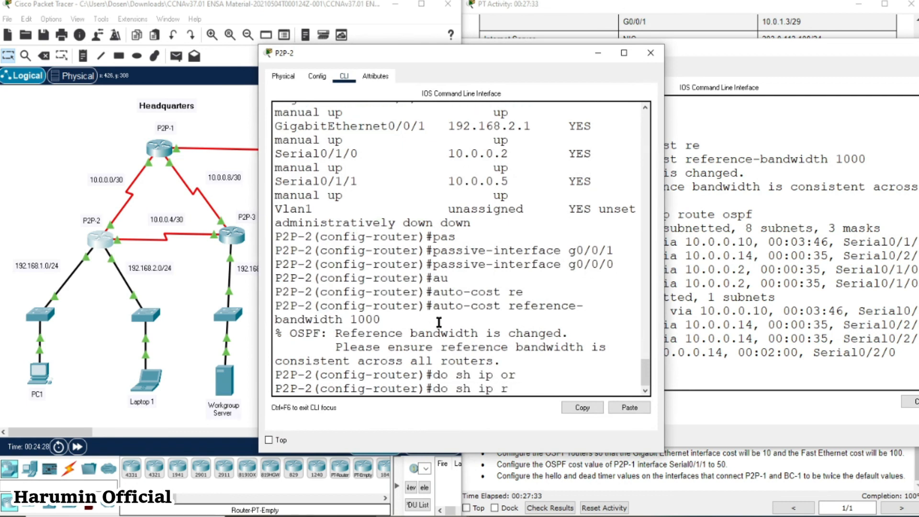
key(BackSpace)
key(BackSpace)
text(ute ospf)
key(Return)
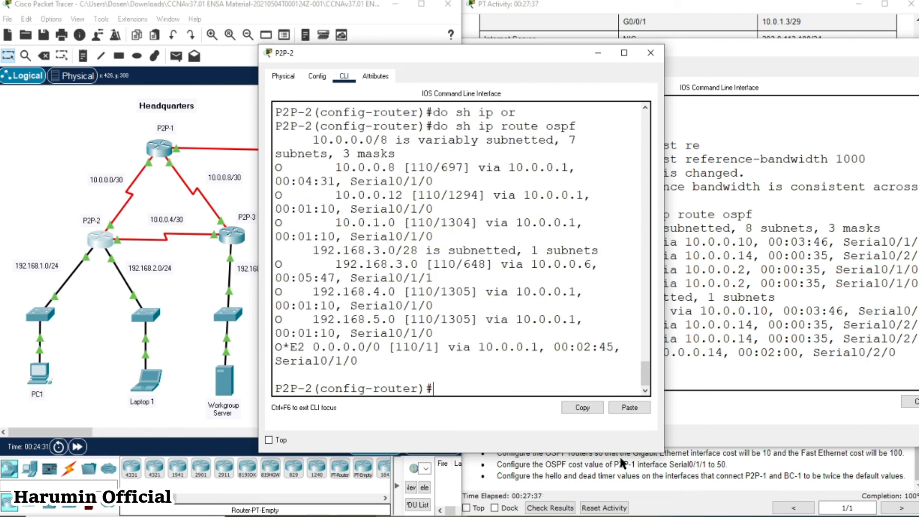
drag(664, 452, 886, 453)
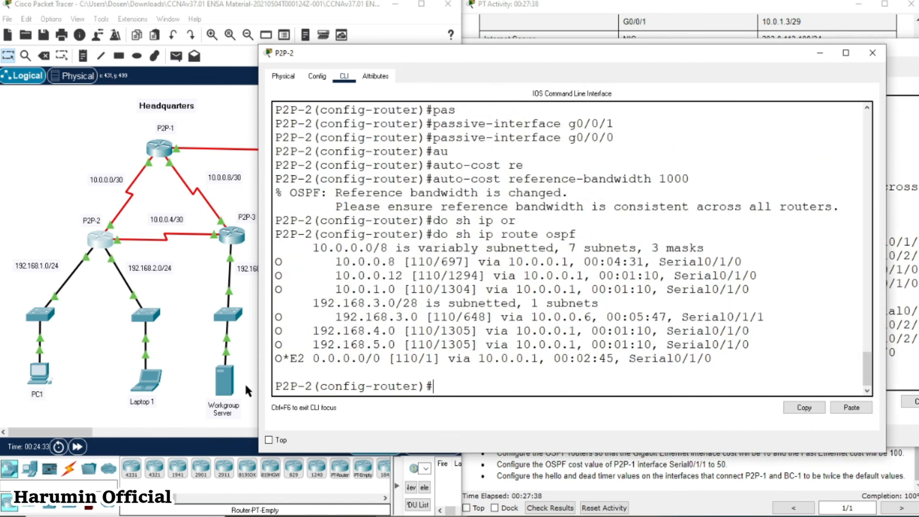
Step: Highlight the O*E2 0.0.0.0/0 default route line in P2P-2's OSPF route list
drag(282, 358, 712, 358)
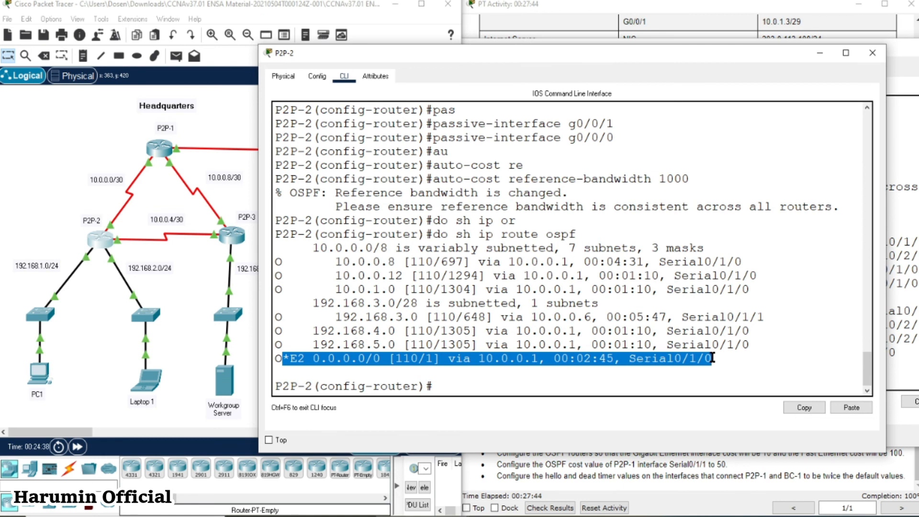
click(298, 364)
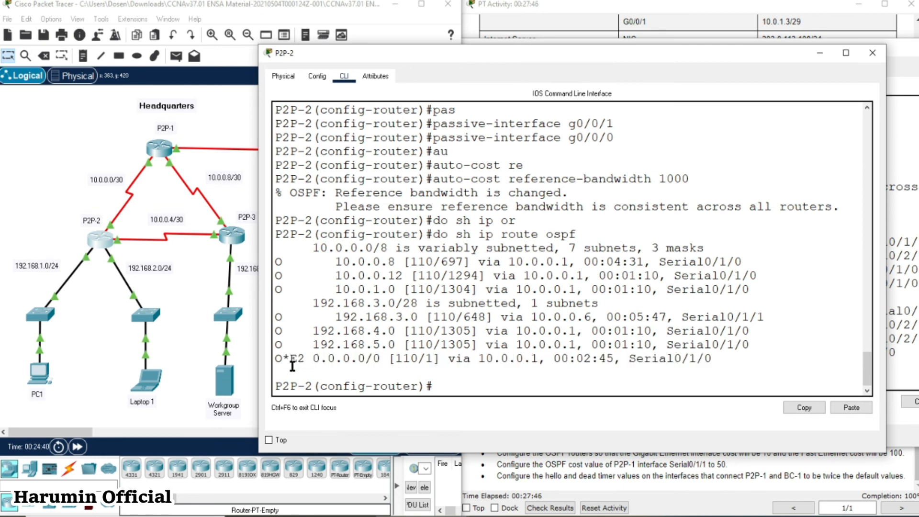
drag(275, 359, 713, 360)
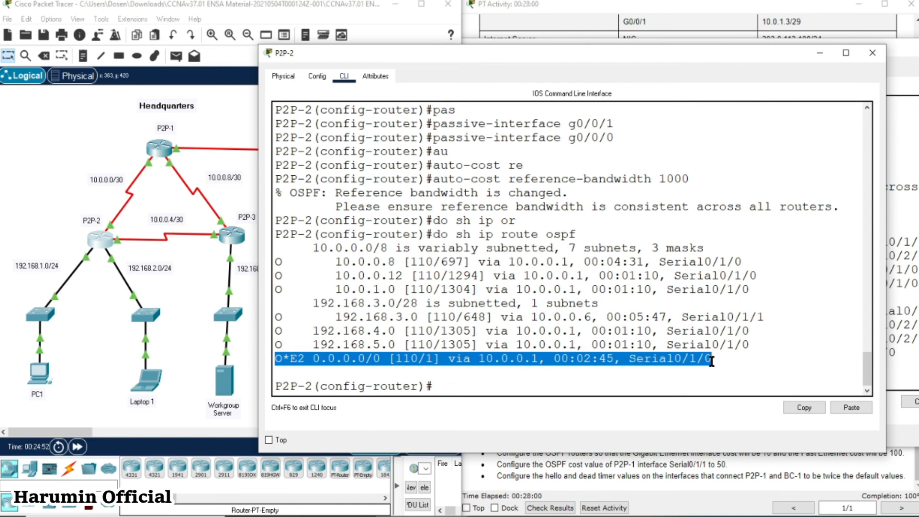
click(551, 360)
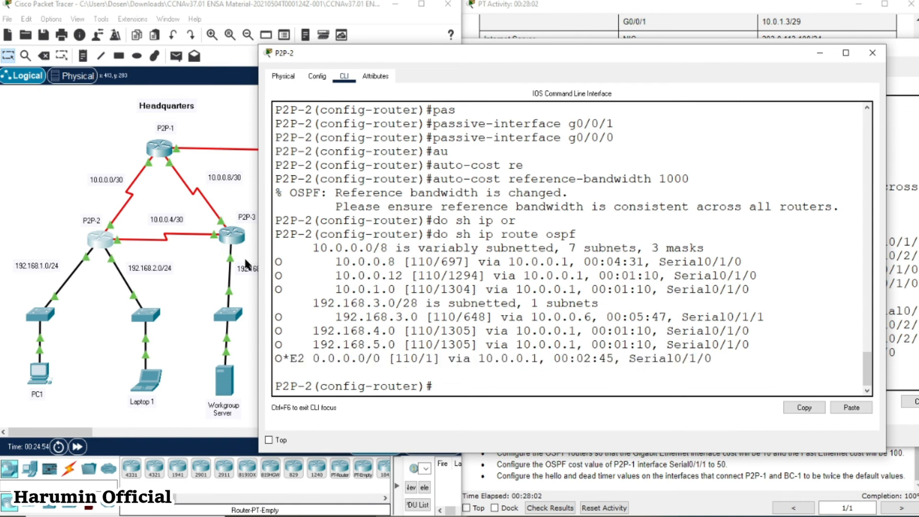
Step: Ping the internet server at 203.0.113.100 from PC1's command prompt
click(191, 273)
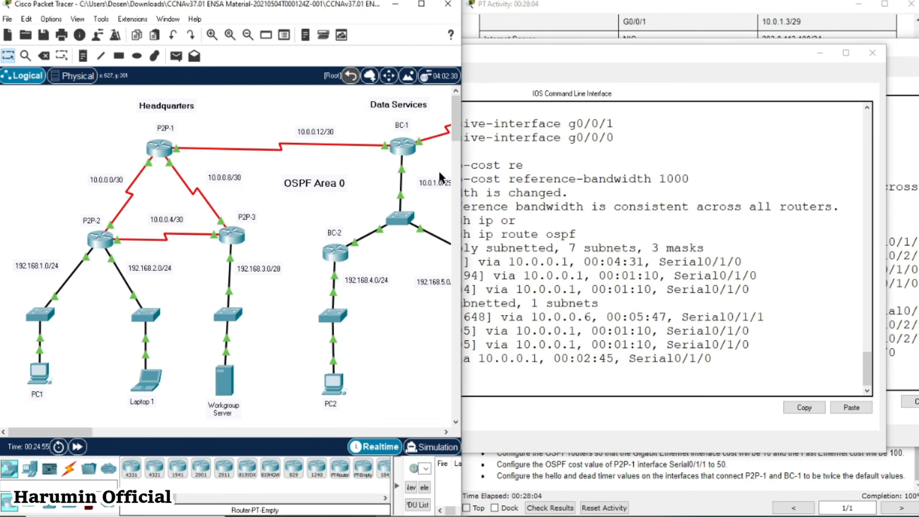
click(40, 374)
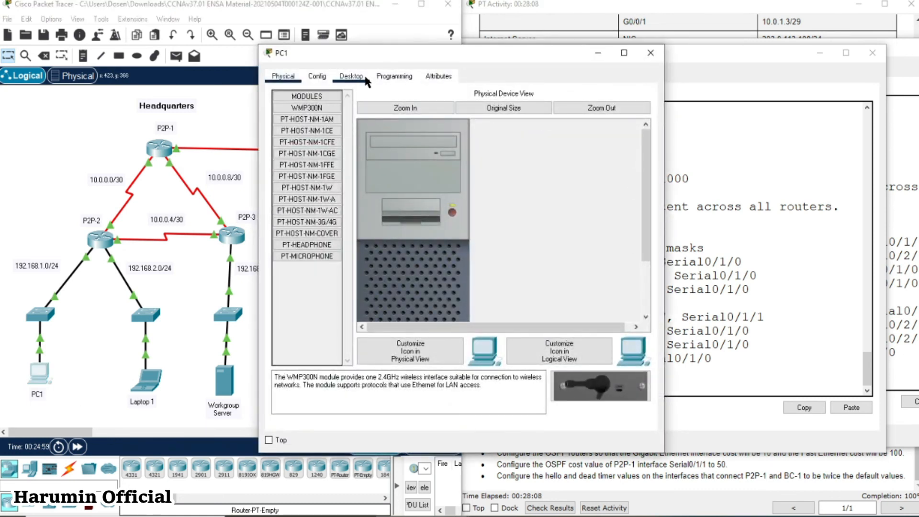
click(366, 82)
click(542, 145)
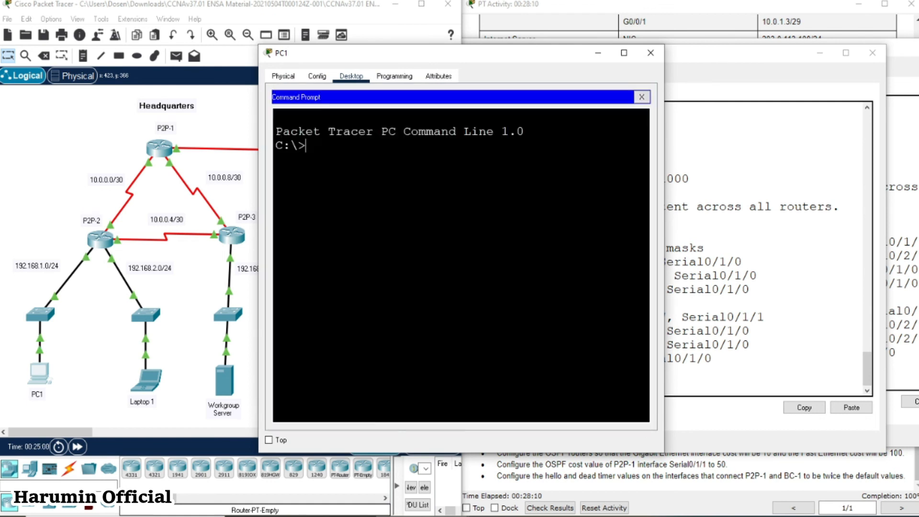
click(244, 134)
drag(66, 433, 100, 432)
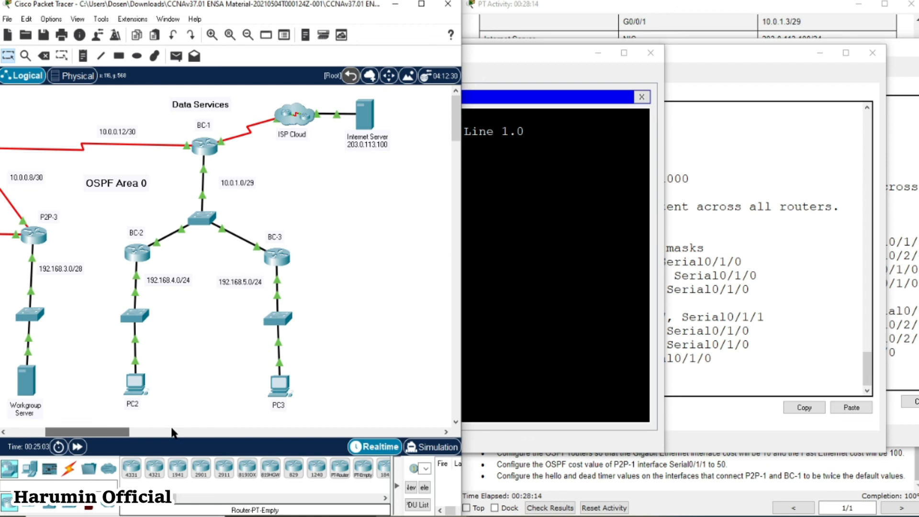
click(508, 273)
drag(397, 53, 632, 70)
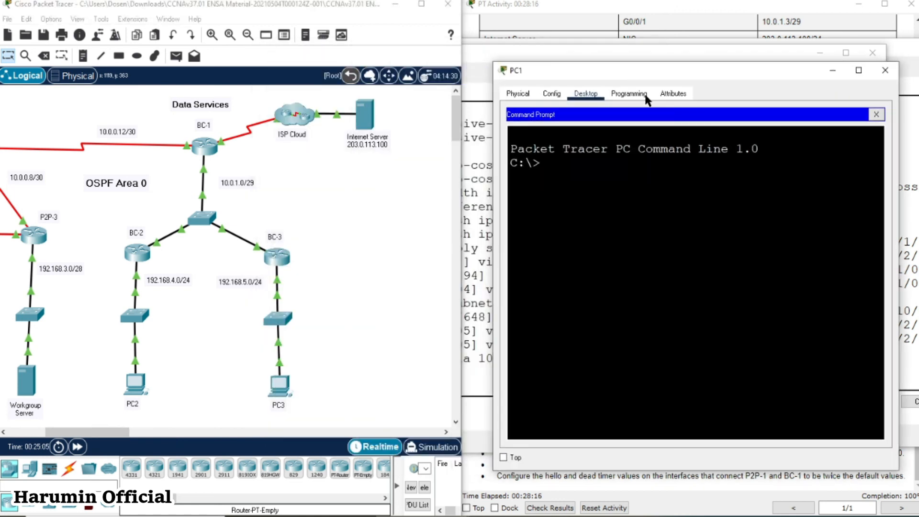
text(ping 203.0.113.100)
key(Return)
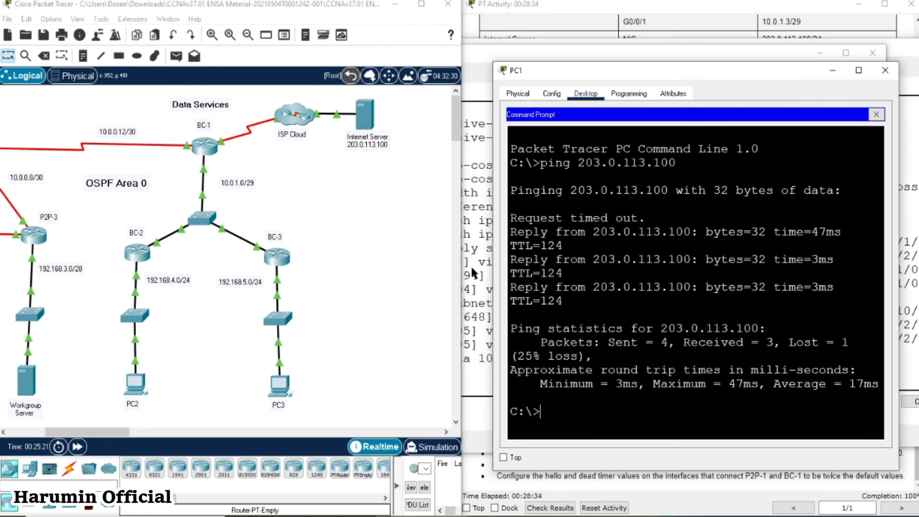
Step: Copy the ping 203.0.113.100 command from PC1's command prompt
drag(543, 163, 674, 163)
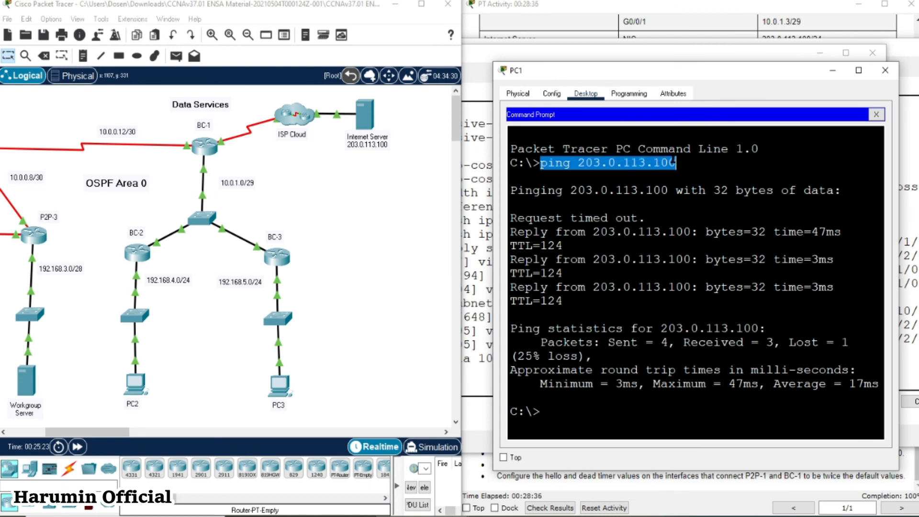
right_click(676, 162)
click(690, 164)
Step: Open Laptop 1's command prompt and try to ping the internet server with the copied command
drag(108, 434, 68, 436)
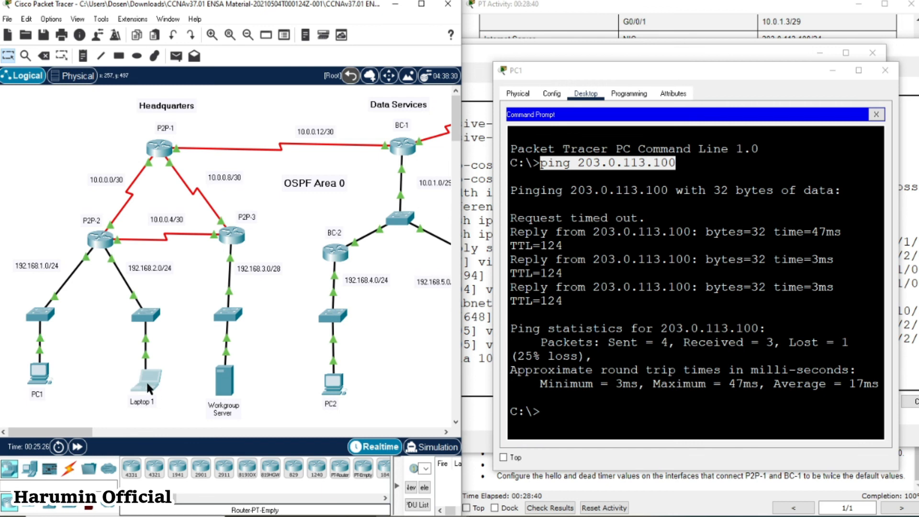
click(146, 380)
click(352, 76)
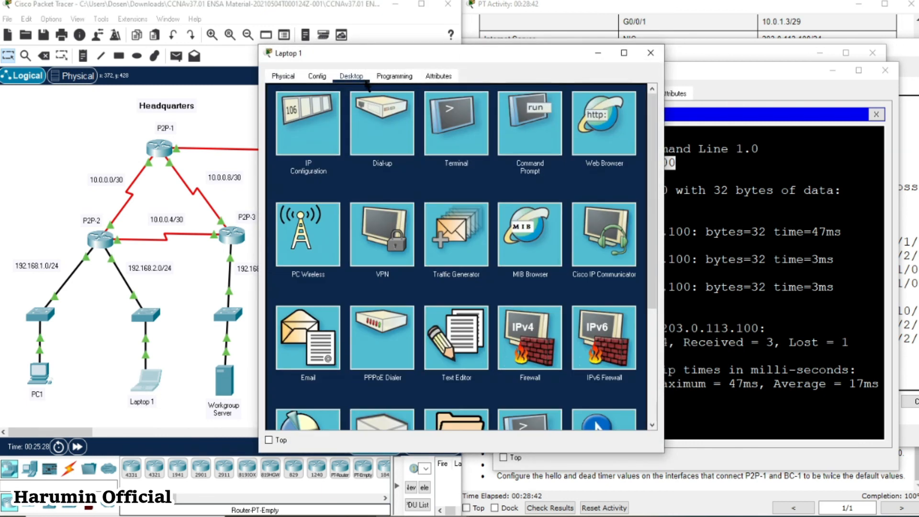
click(529, 117)
text(ping)
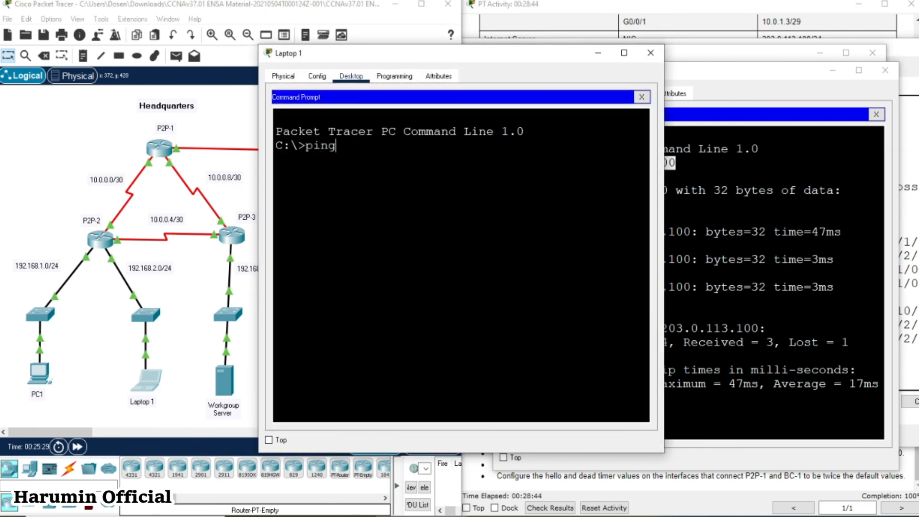
right_click(446, 187)
click(458, 209)
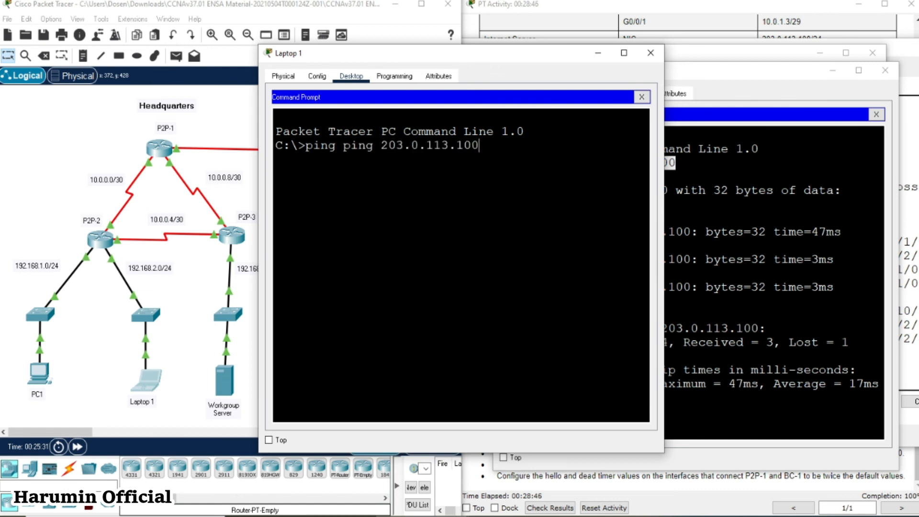
key(Return)
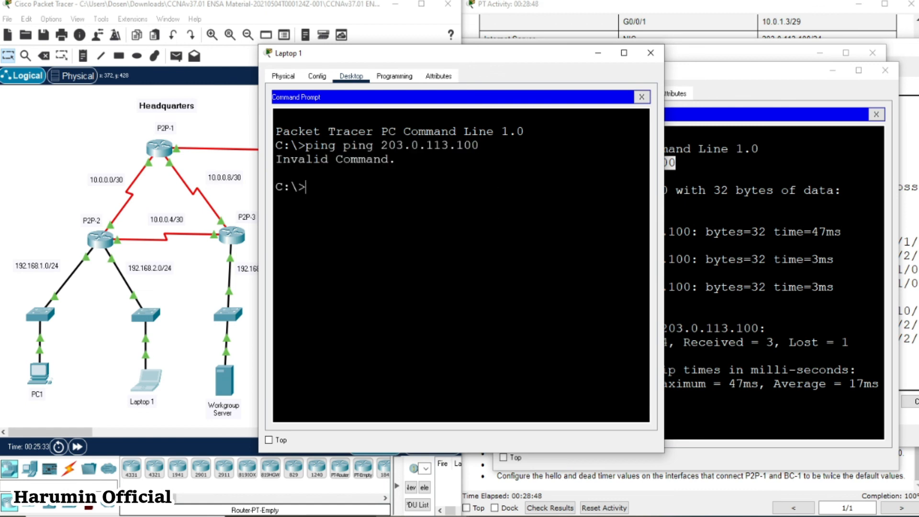
Step: Correct Laptop 1's previous command to ping 203.0.113.100 and run it
key(Up)
key(BackSpace)
key(BackSpace)
key(BackSpace)
key(BackSpace)
key(BackSpace)
key(Return)
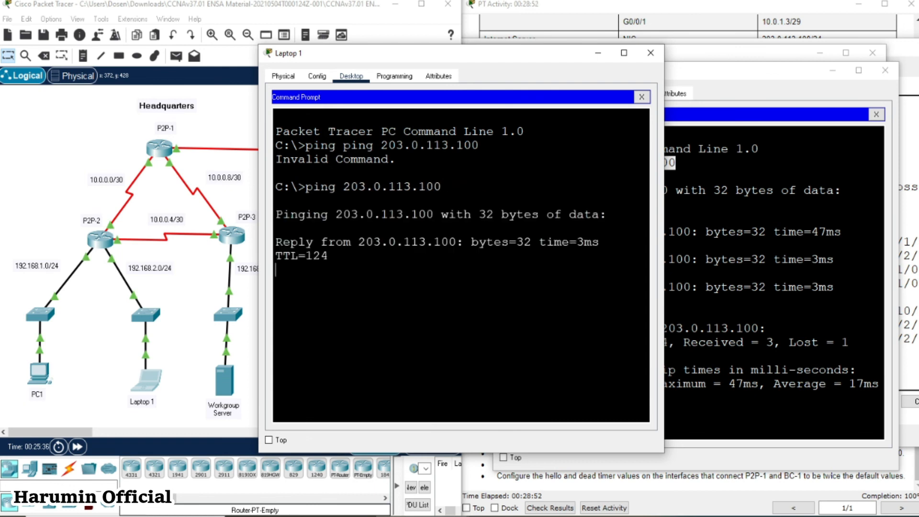
Step: Ping the internet server at 203.0.113.100 from PC2's command prompt with the copied command
click(188, 380)
click(330, 380)
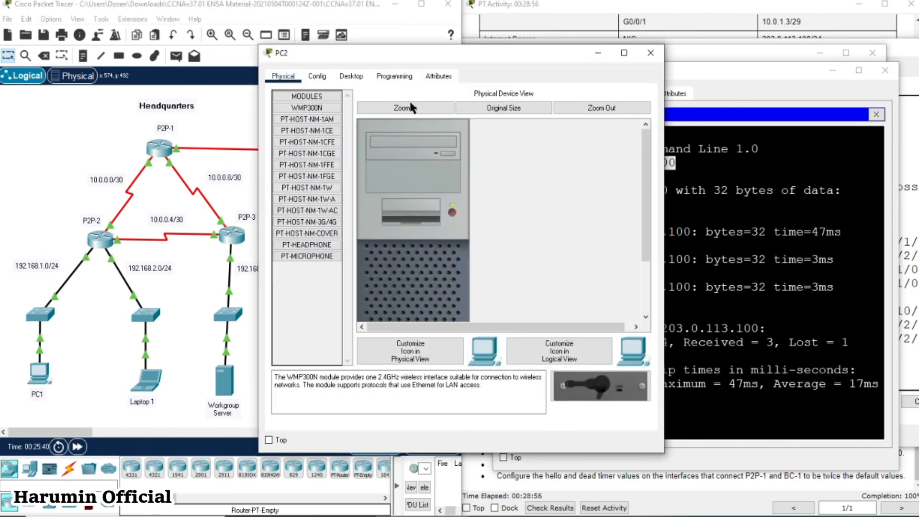
click(358, 82)
click(509, 129)
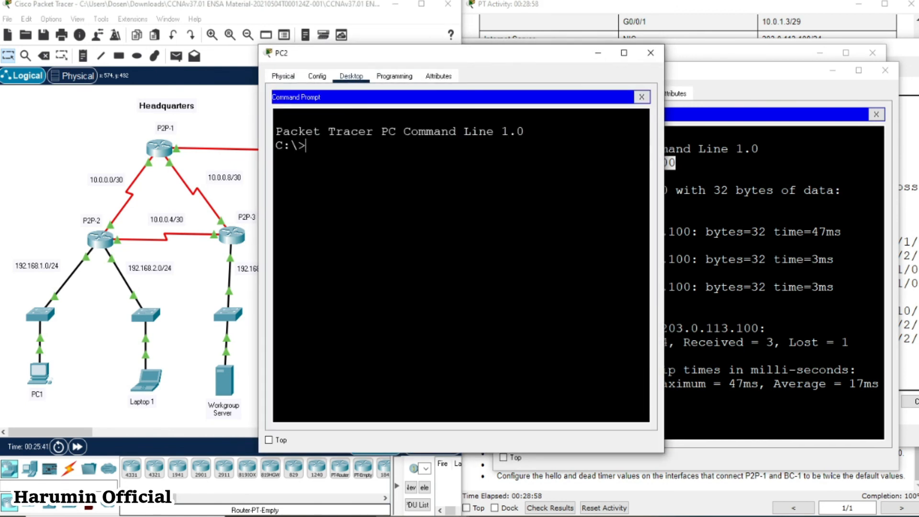
right_click(459, 199)
click(479, 221)
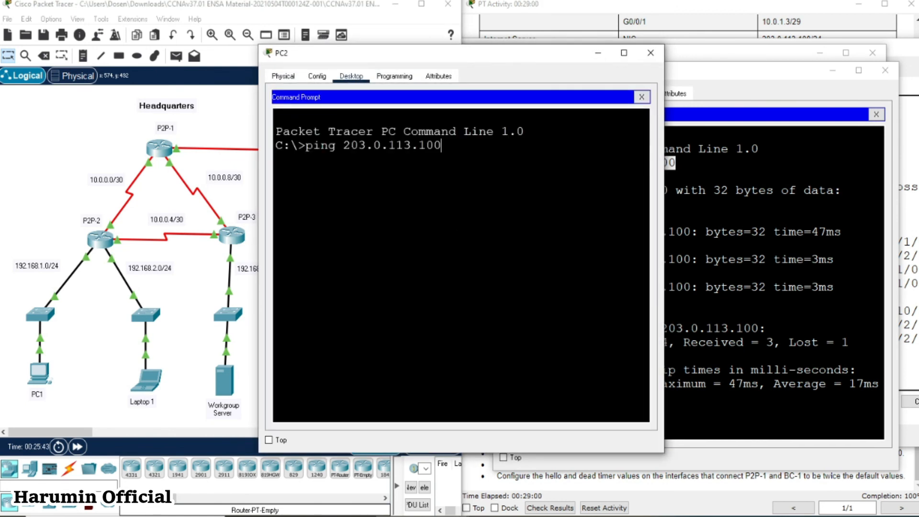
key(Return)
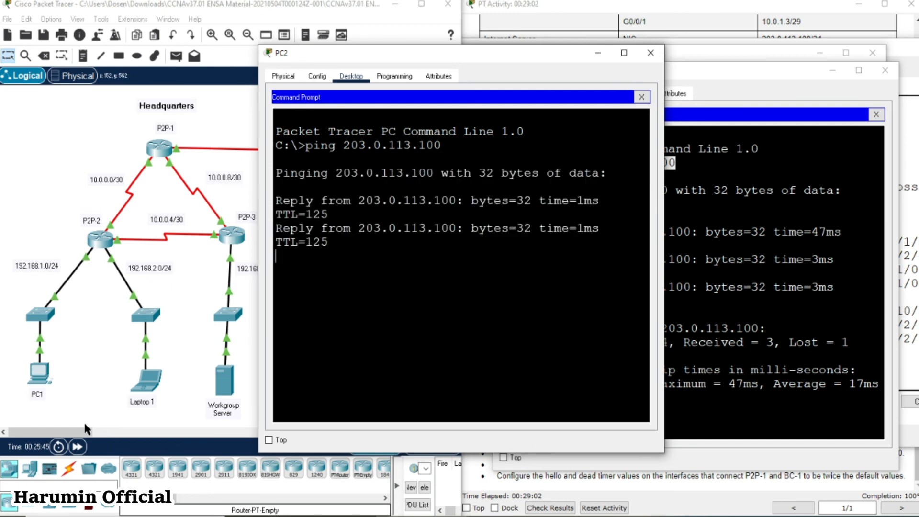
Step: Ping the internet server at 203.0.113.100 from PC3's command prompt with the copied command
click(85, 432)
scroll(198, 431, right, 5)
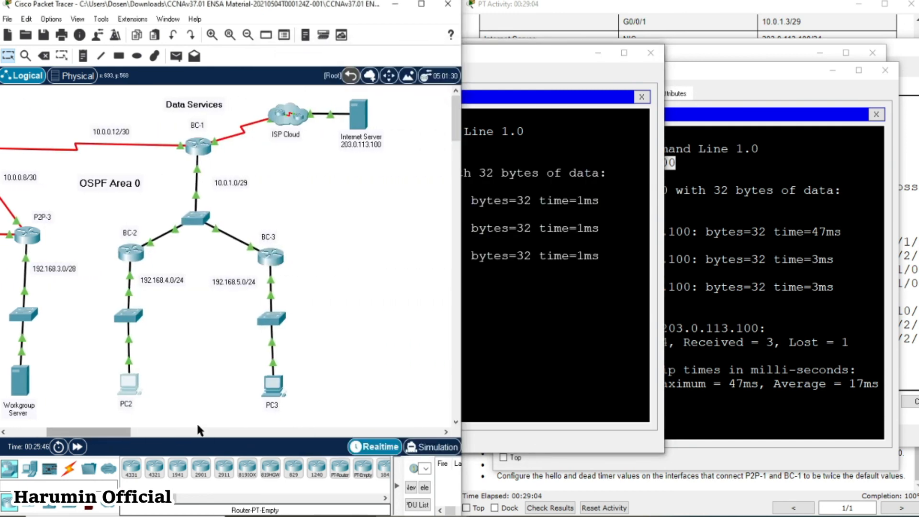
click(272, 384)
click(351, 76)
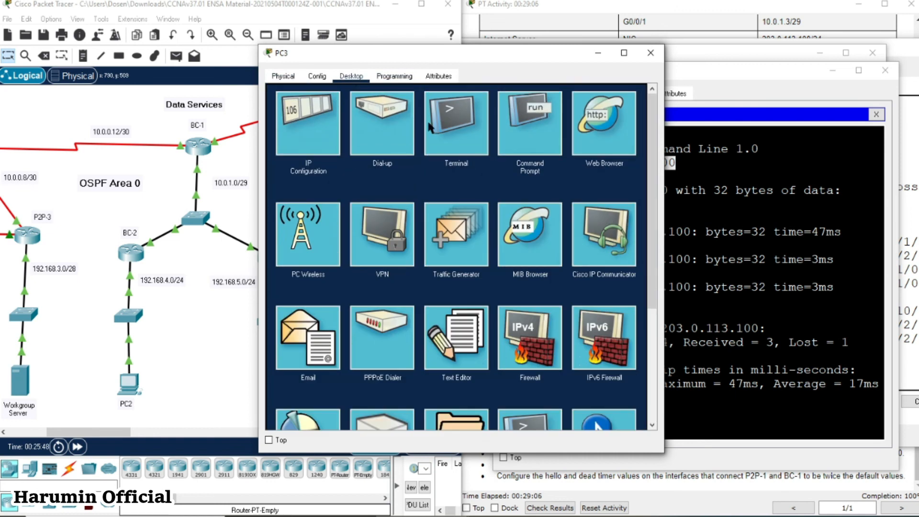
click(522, 136)
right_click(464, 212)
click(470, 231)
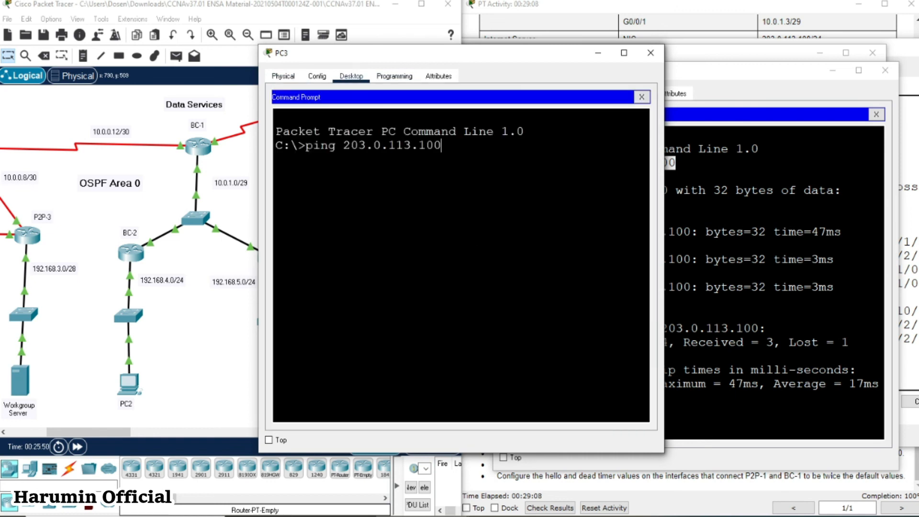
key(Return)
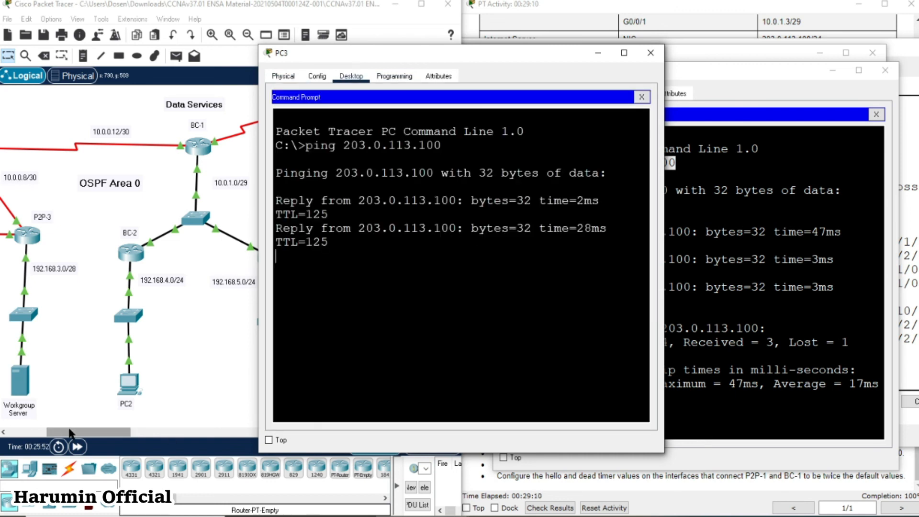
Step: Ping the internet server at 203.0.113.100 from the Workgroup Server's command prompt, then uncover the Data Services topology
drag(72, 433, 60, 431)
click(76, 379)
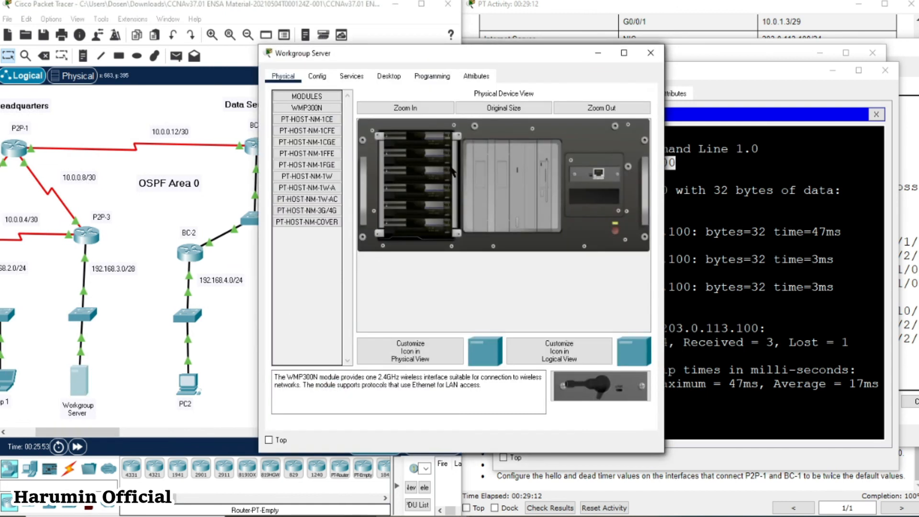
click(388, 77)
click(476, 128)
right_click(444, 185)
click(471, 204)
key(Return)
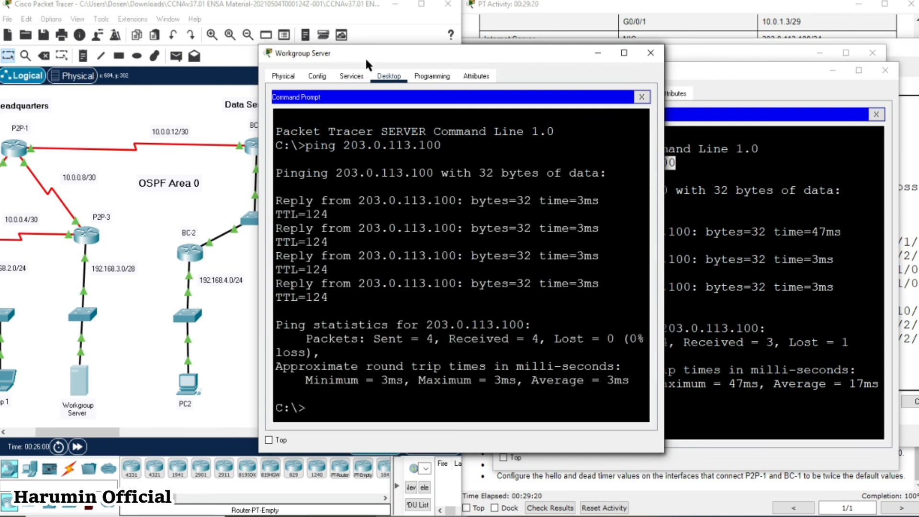
drag(365, 57, 485, 63)
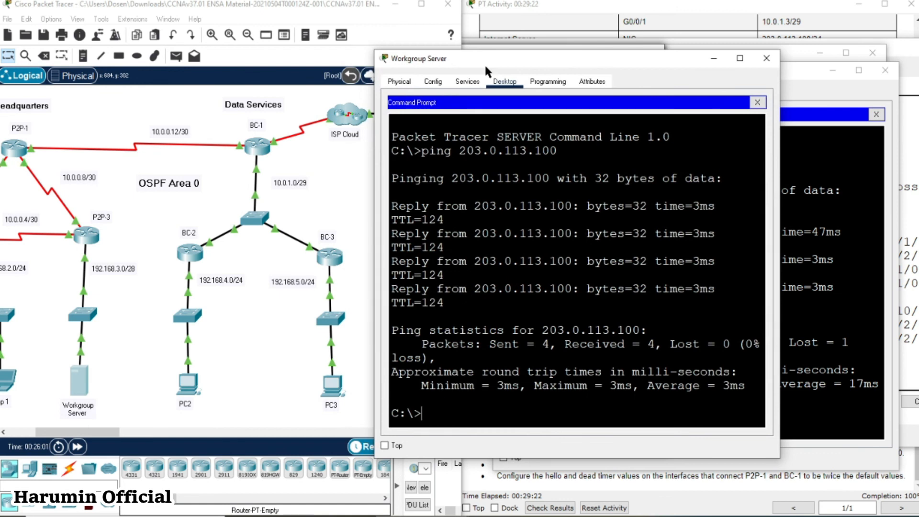